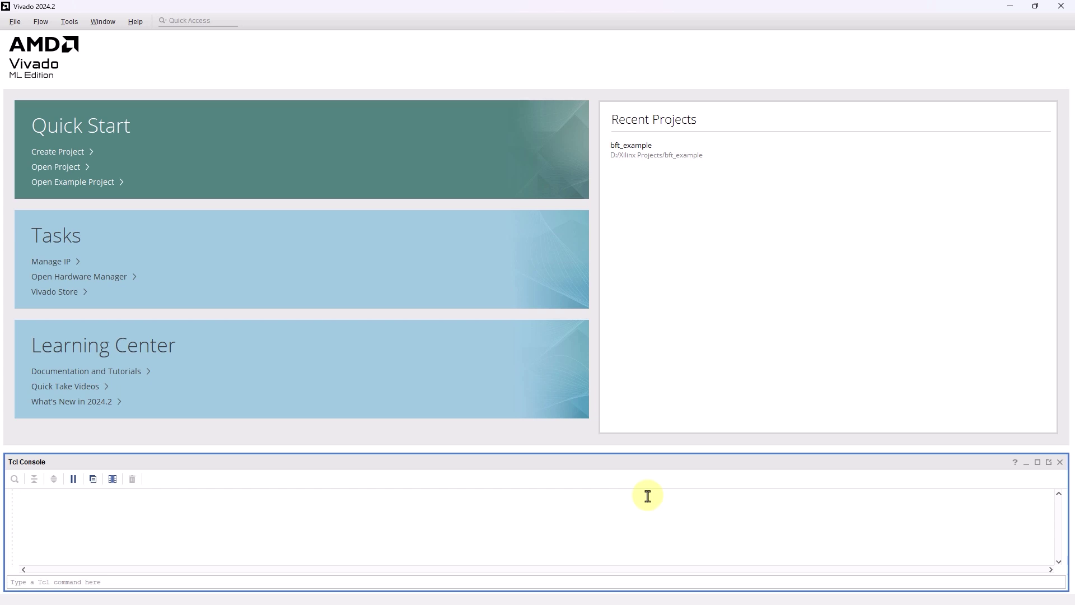
{"action": "key", "text": "super+d"}
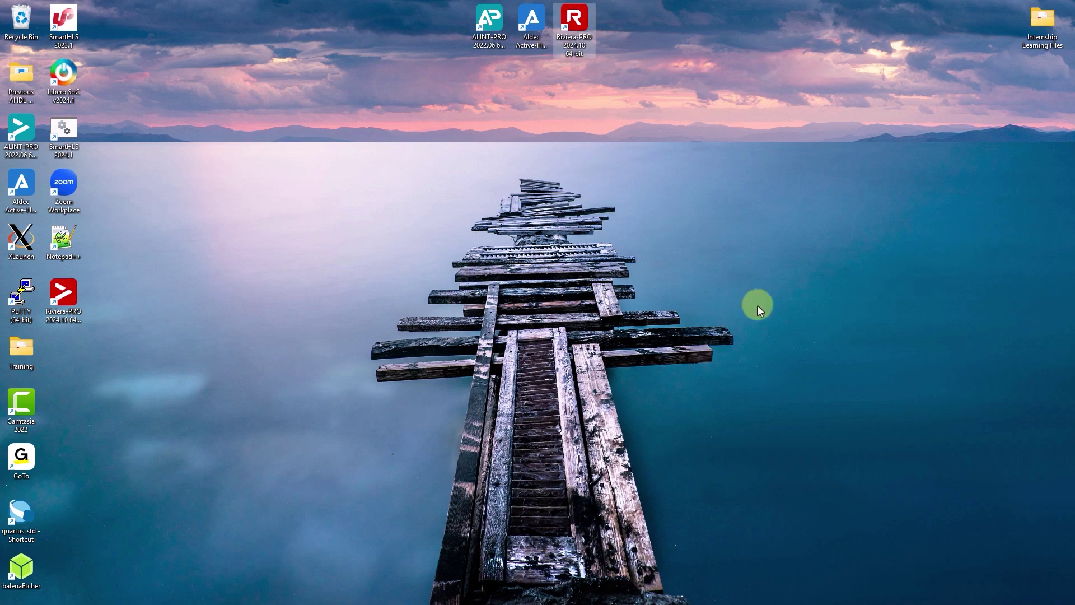
{"action": "key", "text": "super+d"}
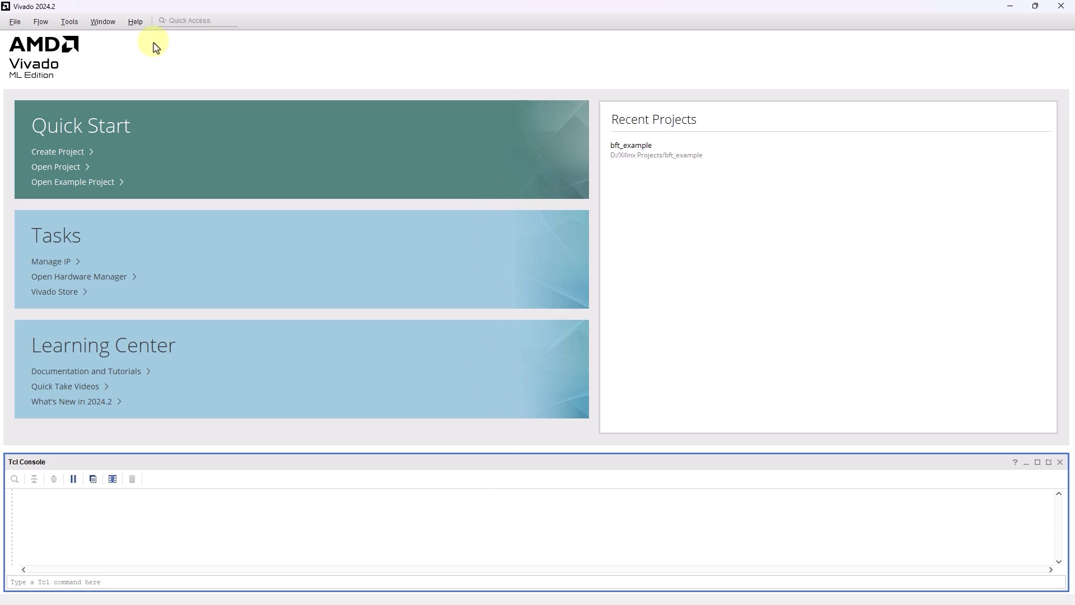
Check the Riviera install path in the third-party simulator tool settings, then accept the settings
{"action": "left_click", "coordinate": [69, 22]}
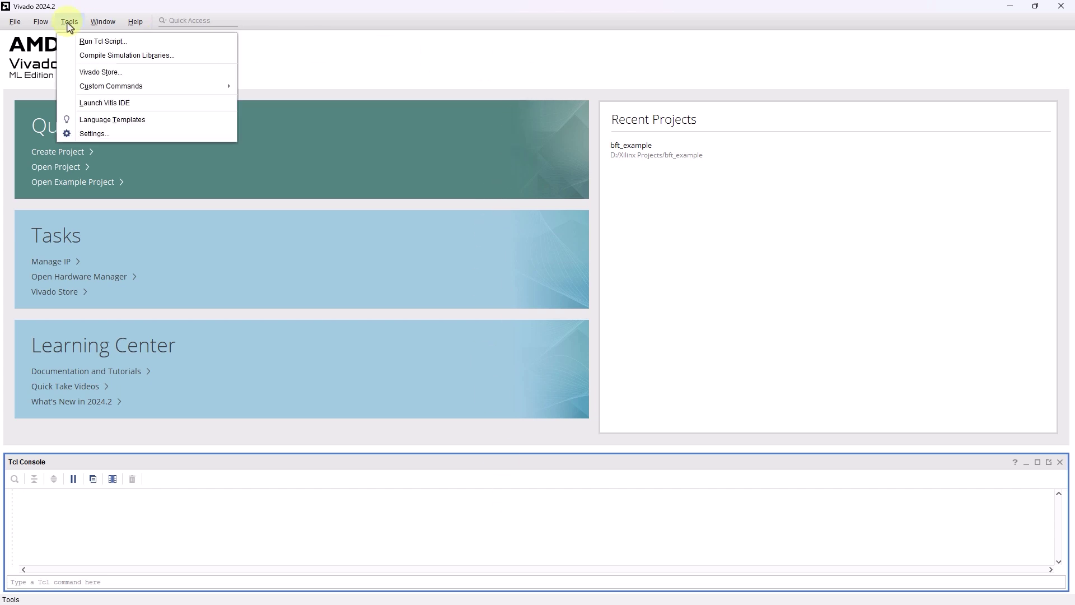
{"action": "left_click", "coordinate": [94, 134]}
{"action": "left_click", "coordinate": [350, 231]}
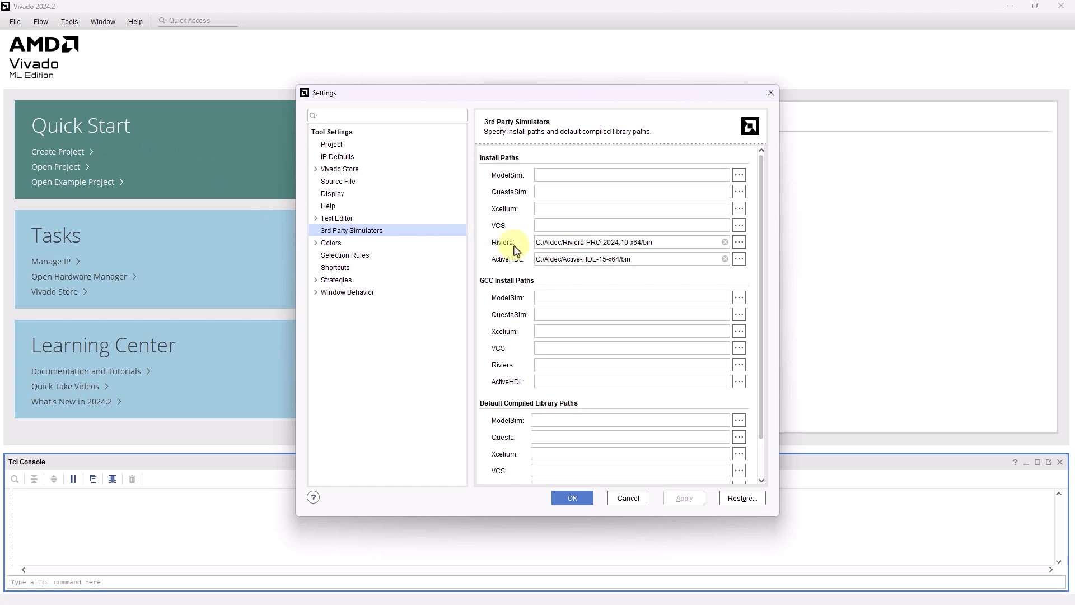
{"action": "left_click", "coordinate": [659, 246]}
{"action": "left_click_drag", "start_coordinate": [659, 246], "coordinate": [515, 243]}
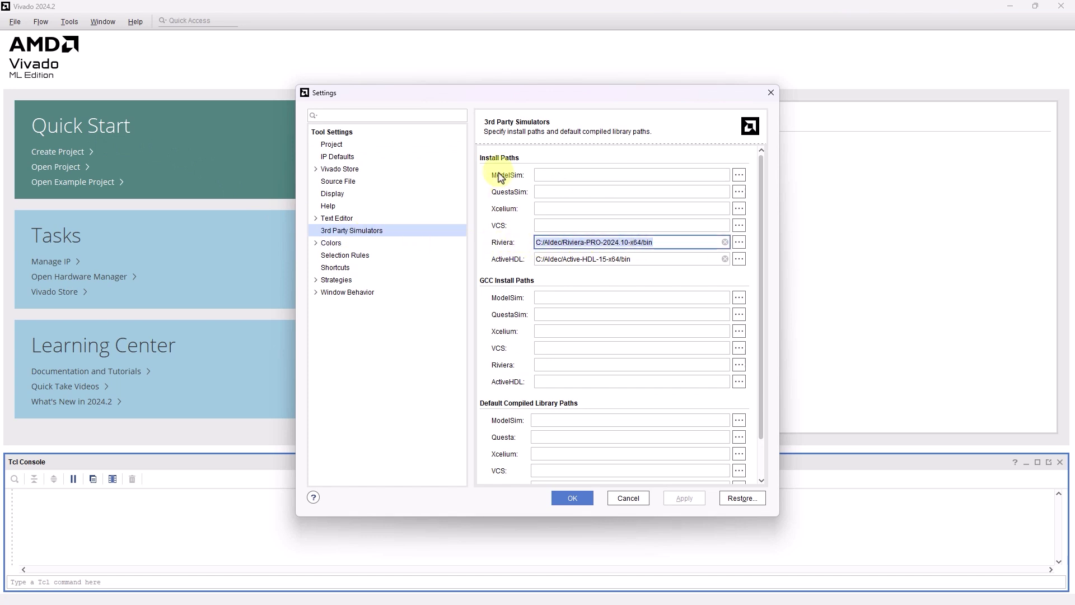
{"action": "left_click", "coordinate": [570, 498]}
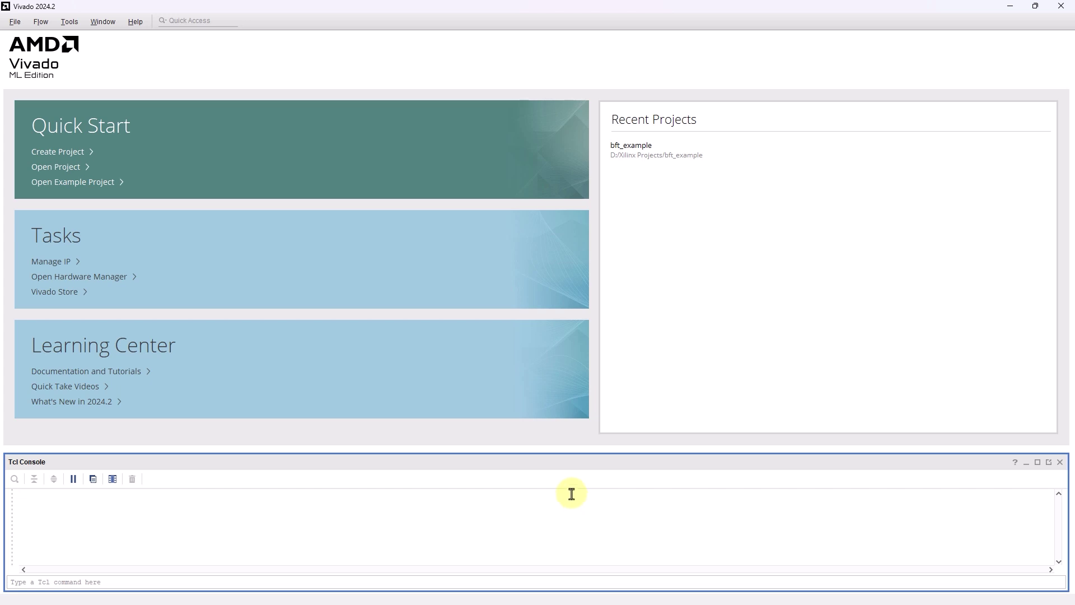
Review the simulation library compilation options for the Riviera-PRO Simulator and close them without compiling
{"action": "left_click", "coordinate": [70, 22]}
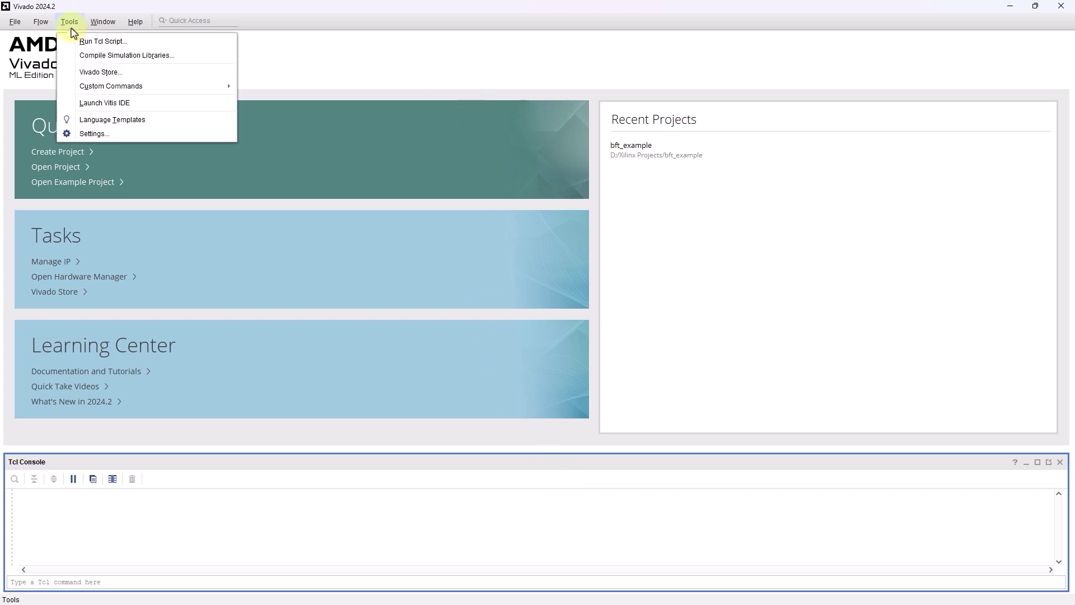
{"action": "left_click", "coordinate": [100, 55]}
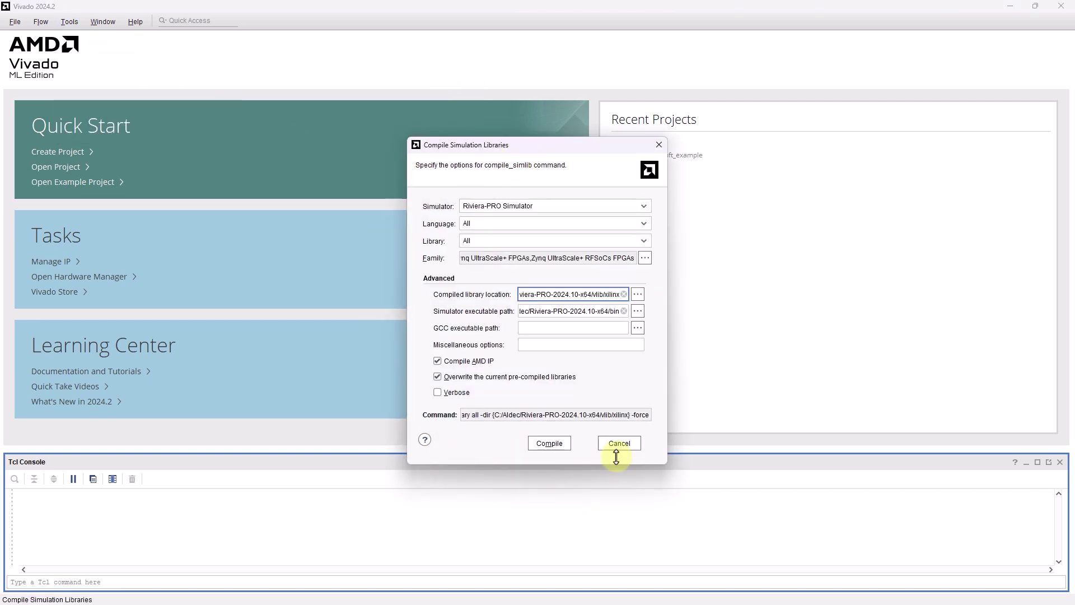
{"action": "left_click", "coordinate": [658, 145]}
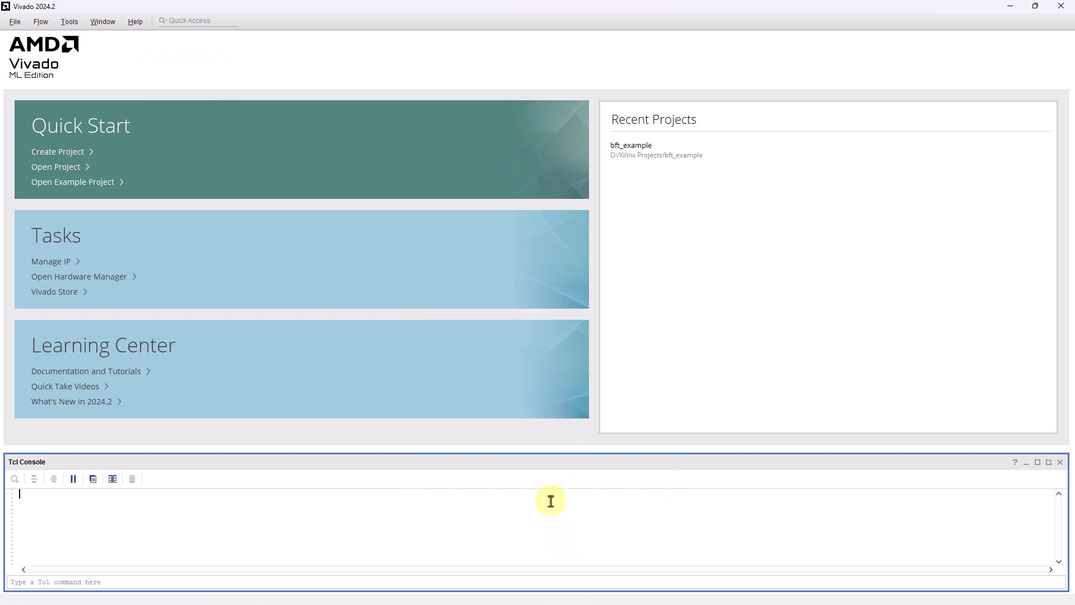
Switch to the browser and skim Aldec's application note on compiling Xilinx Vivado simulation libraries for Riviera-PRO, then return to Vivado
{"action": "key", "text": "alt+Tab"}
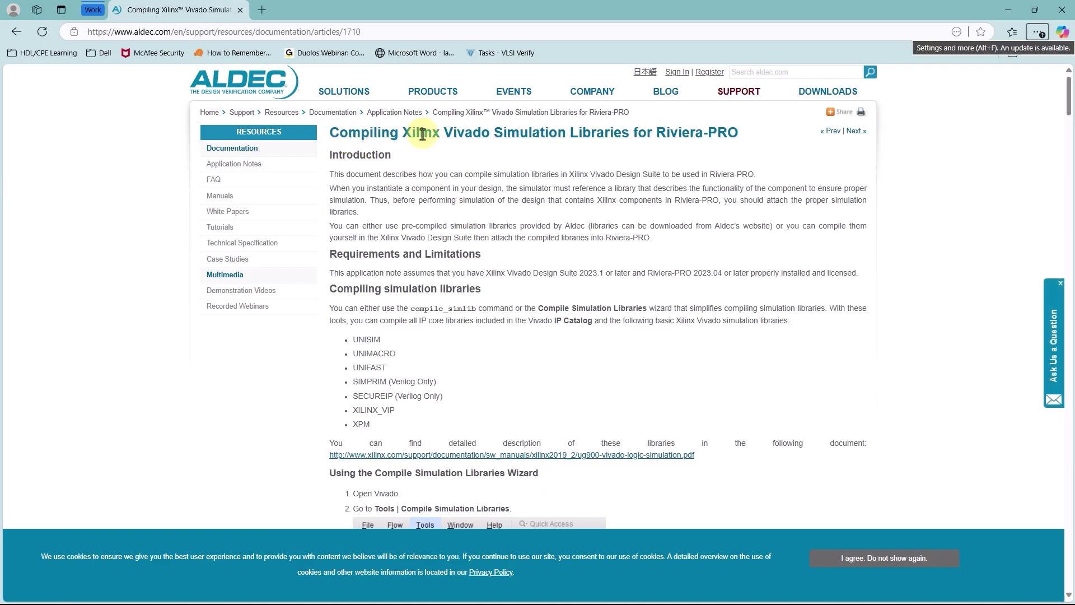
{"action": "scroll", "coordinate": [919, 151], "scroll_direction": "down", "scroll_amount": 10}
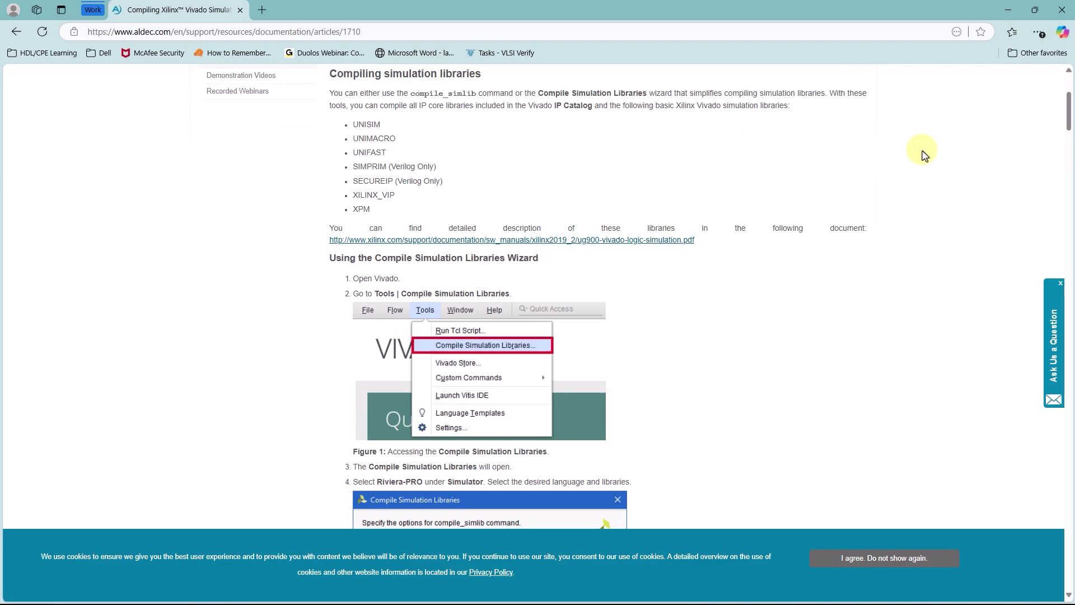
{"action": "scroll", "coordinate": [927, 213], "scroll_direction": "down", "scroll_amount": 15}
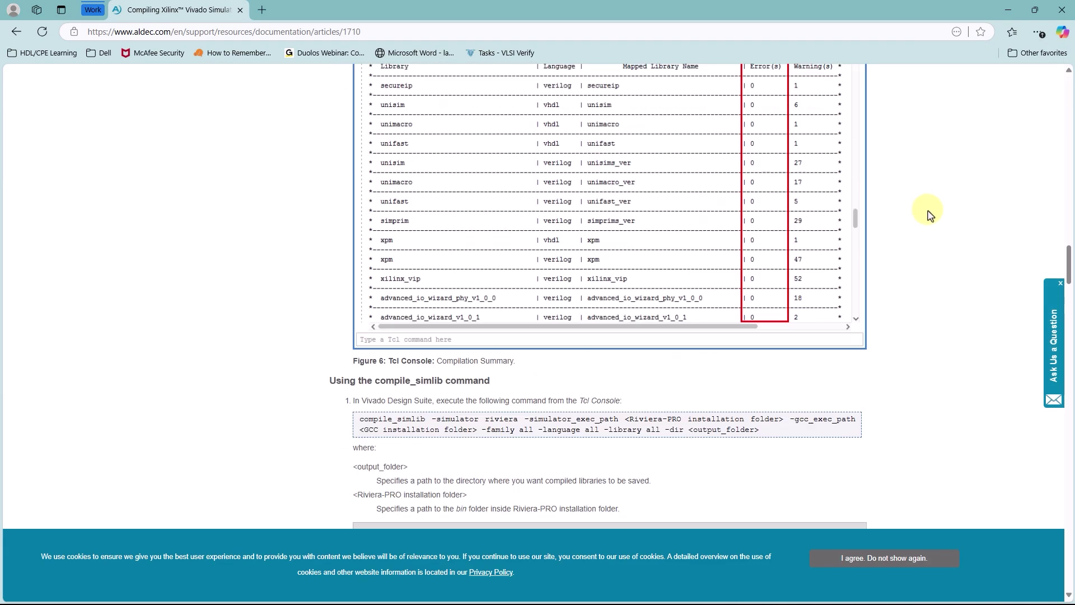
{"action": "left_click", "coordinate": [1008, 10]}
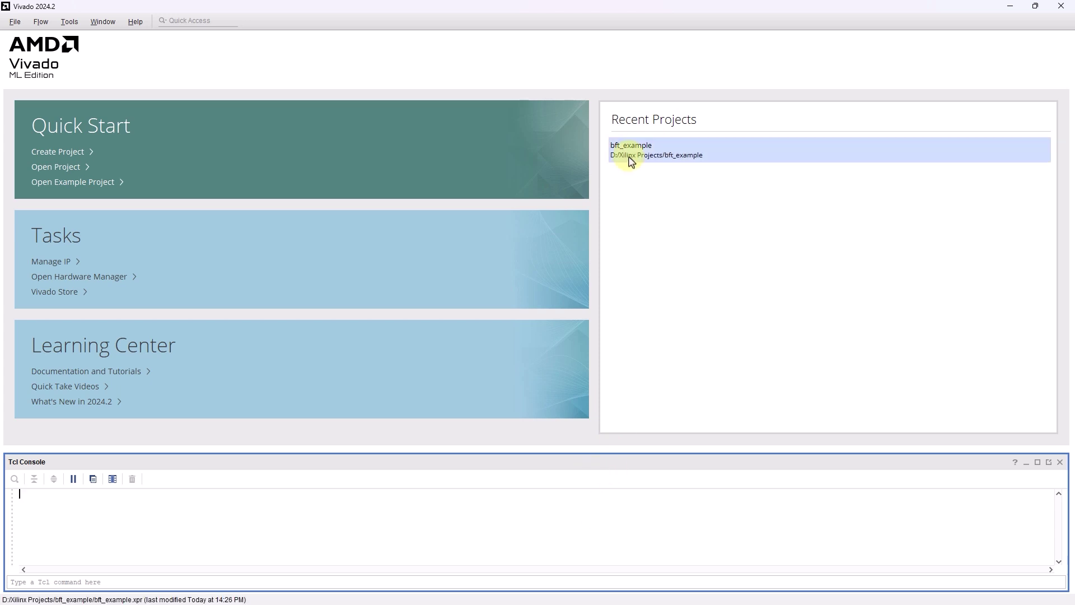
{"action": "left_click", "coordinate": [106, 184]}
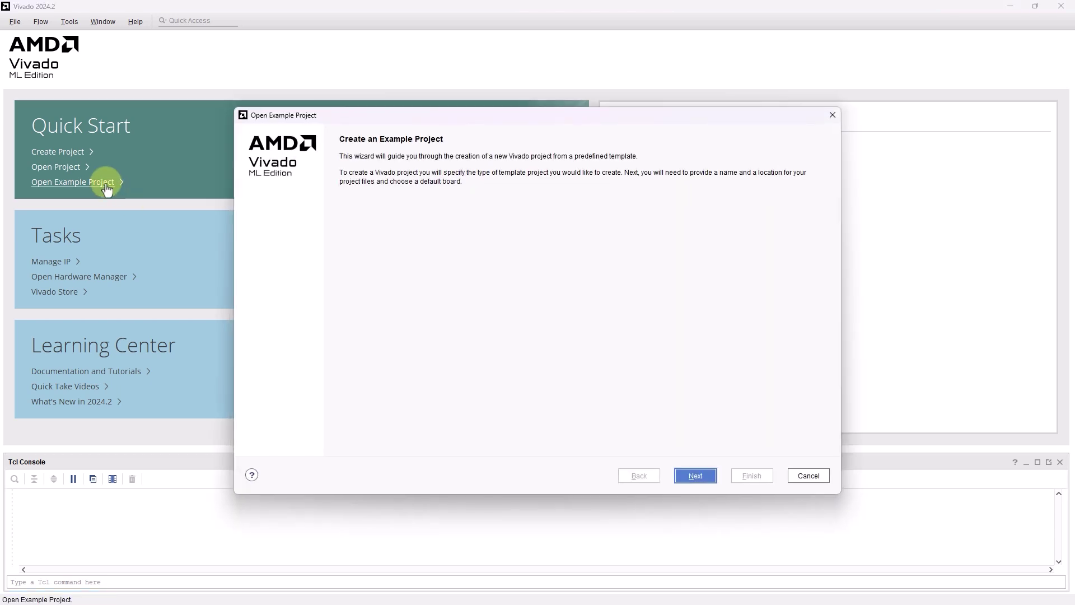
{"action": "left_click", "coordinate": [696, 477]}
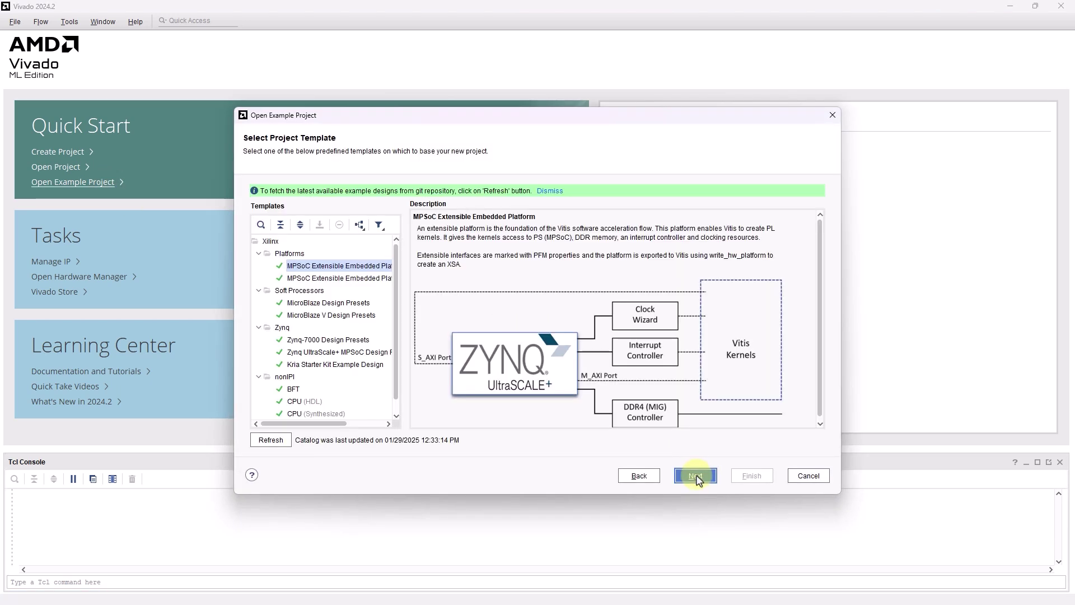
{"action": "left_click", "coordinate": [294, 390]}
{"action": "left_click", "coordinate": [692, 475]}
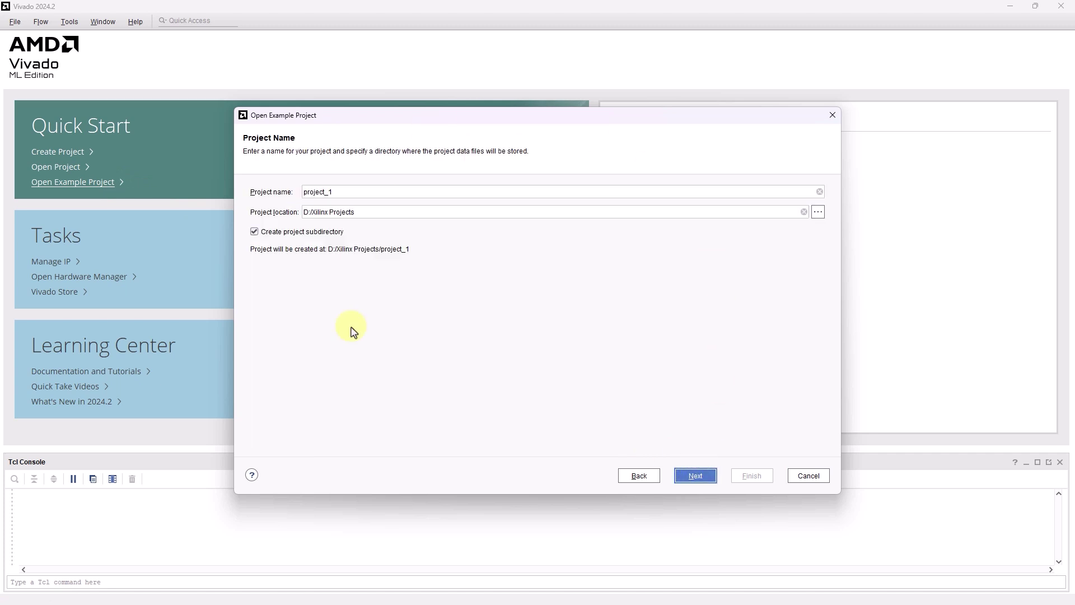
{"action": "left_click", "coordinate": [832, 115]}
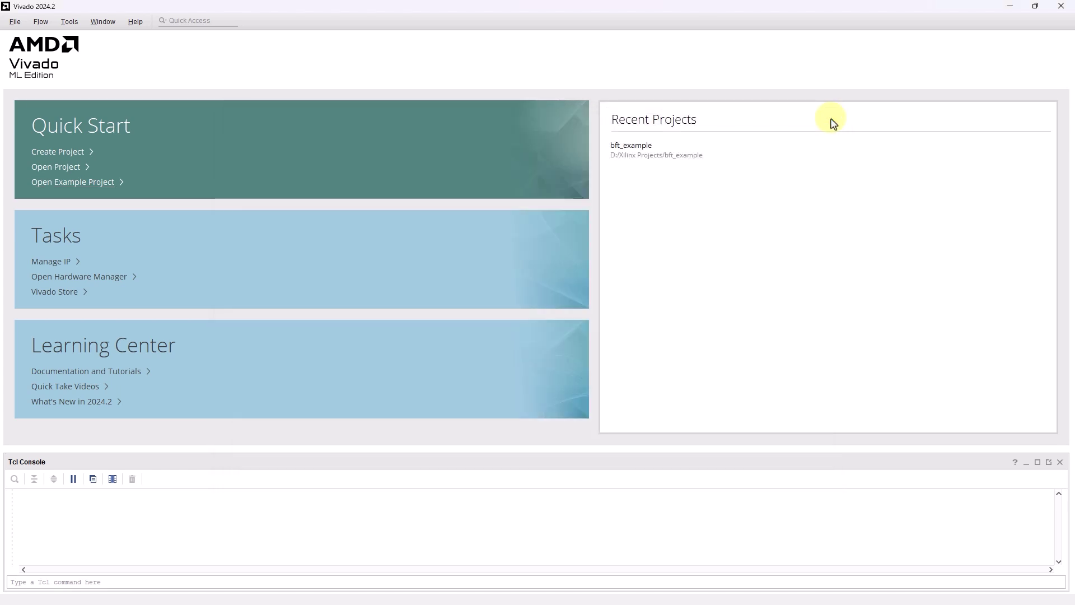
Open the recent bft_example project, expand its constraint and simulation sources, and select the bft_tb testbench
{"action": "left_click", "coordinate": [696, 156]}
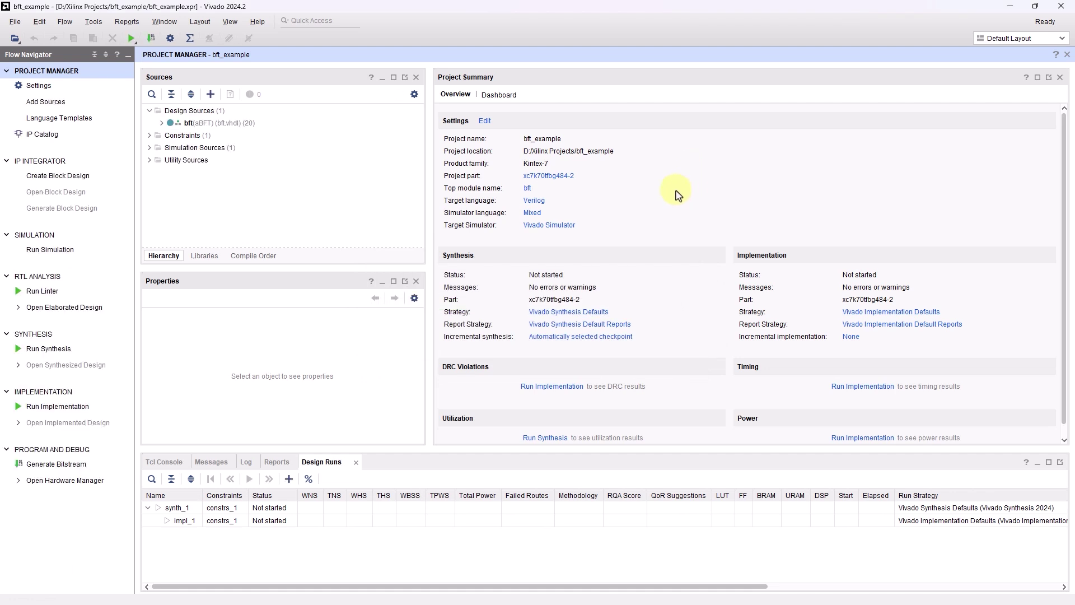
{"action": "left_click", "coordinate": [162, 123]}
{"action": "left_click", "coordinate": [162, 111]}
{"action": "left_click", "coordinate": [149, 111]}
{"action": "left_click", "coordinate": [149, 123]}
{"action": "left_click", "coordinate": [150, 160]}
{"action": "left_click", "coordinate": [205, 184]}
{"action": "left_click", "coordinate": [150, 111]}
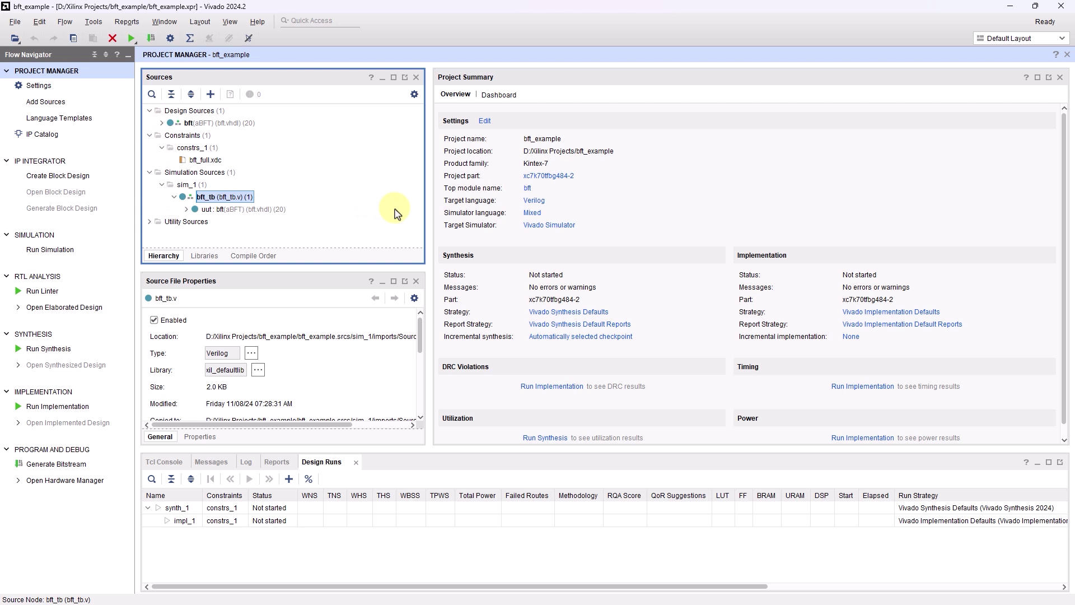
Change the target simulator to Riviera-PRO Simulator in the project's simulation settings and accept the change
{"action": "left_click", "coordinate": [37, 85]}
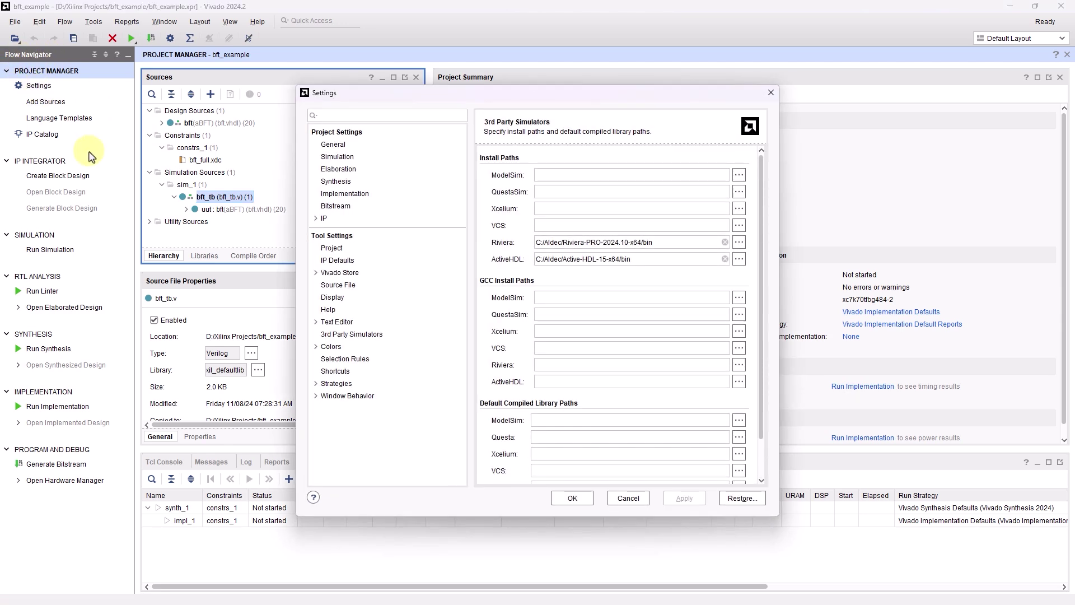
{"action": "left_click", "coordinate": [339, 158]}
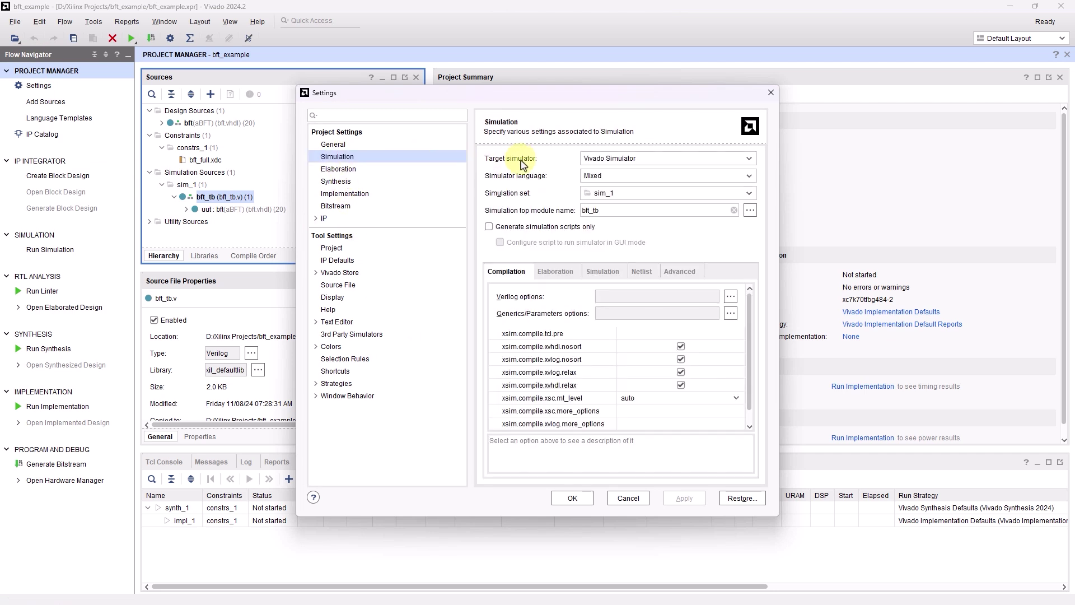
{"action": "left_click", "coordinate": [610, 159]}
{"action": "left_click", "coordinate": [613, 212]}
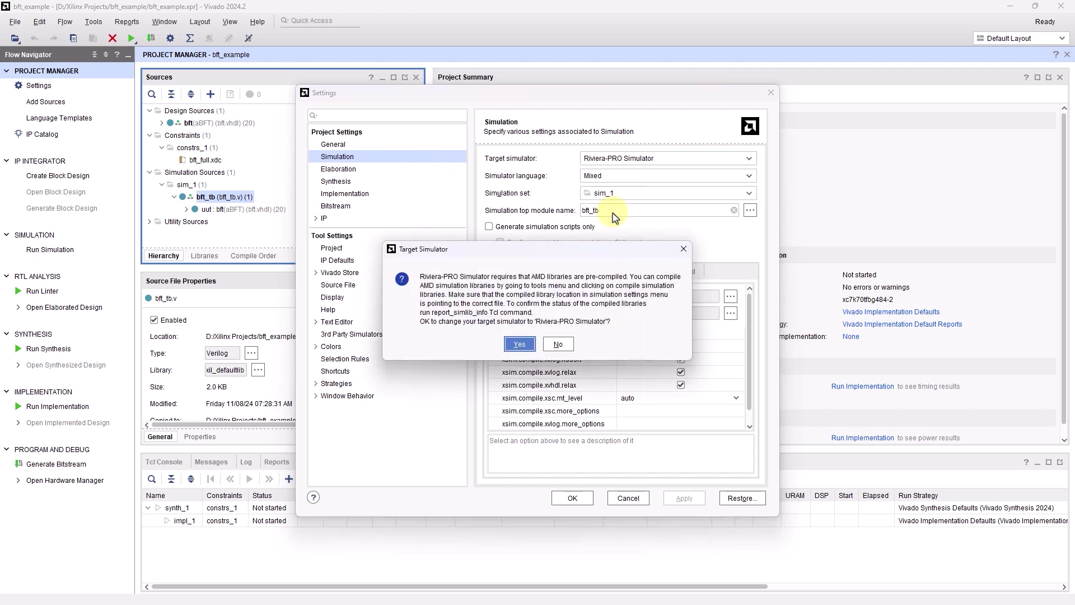
{"action": "left_click", "coordinate": [520, 345]}
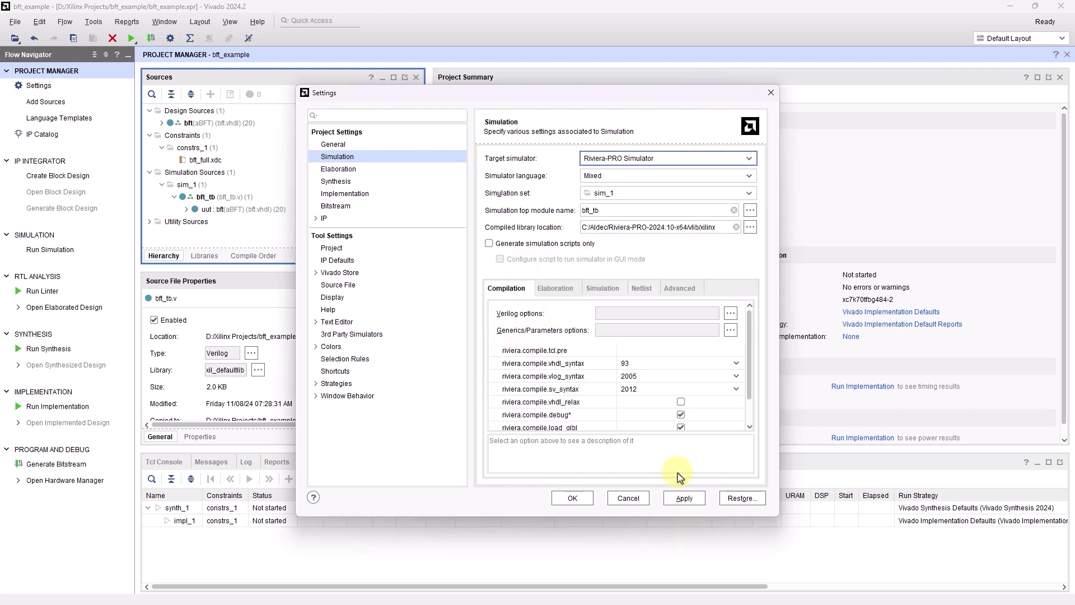
Look through the Riviera-PRO Compilation, Elaboration, Simulation, Netlist and Advanced option groups in the simulation settings
{"action": "left_click", "coordinate": [555, 288]}
{"action": "left_click", "coordinate": [603, 288]}
{"action": "left_click", "coordinate": [646, 293]}
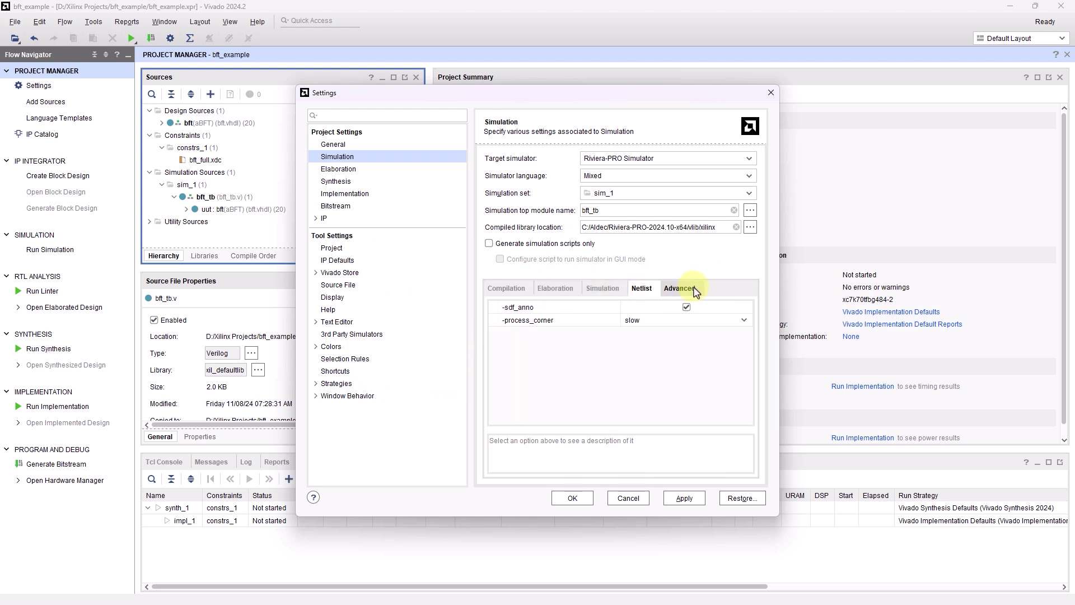
{"action": "left_click", "coordinate": [681, 288]}
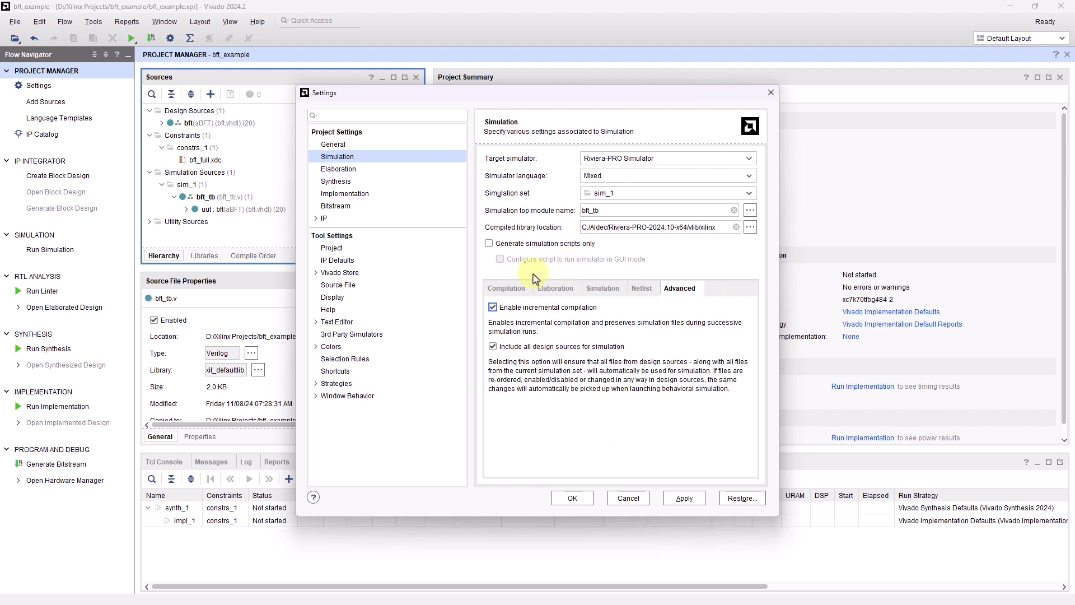
{"action": "left_click", "coordinate": [507, 288]}
{"action": "left_click", "coordinate": [556, 288]}
{"action": "left_click", "coordinate": [602, 289]}
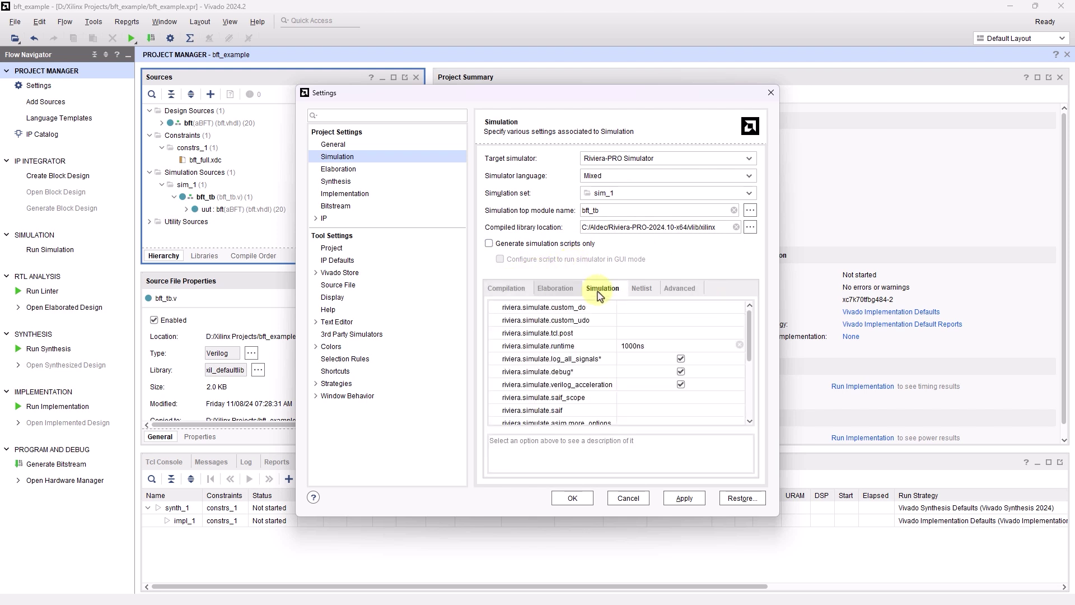
{"action": "left_click", "coordinate": [515, 290]}
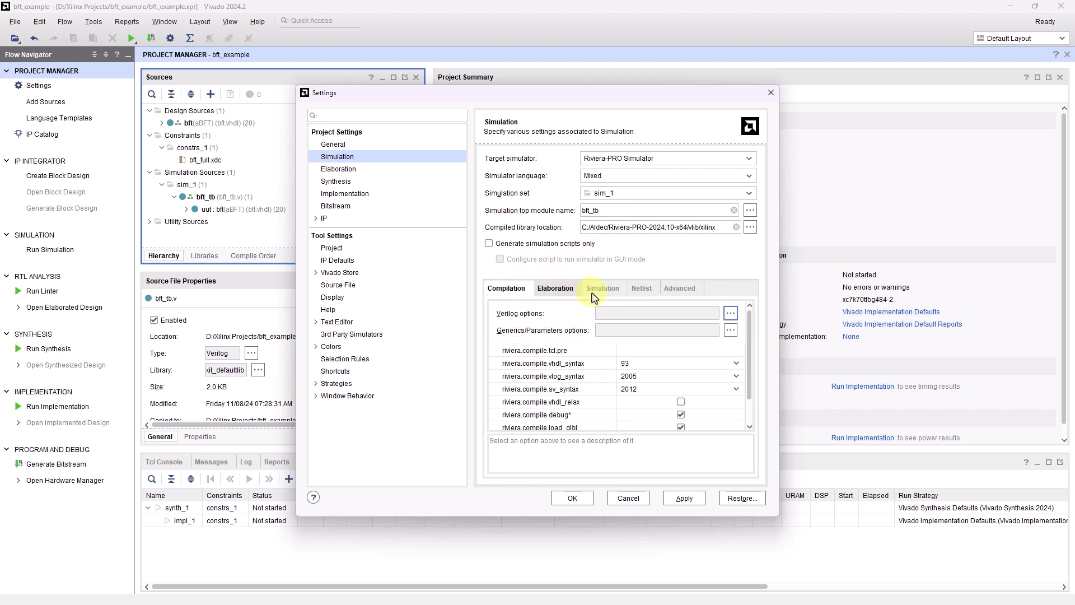
{"action": "left_click", "coordinate": [616, 289]}
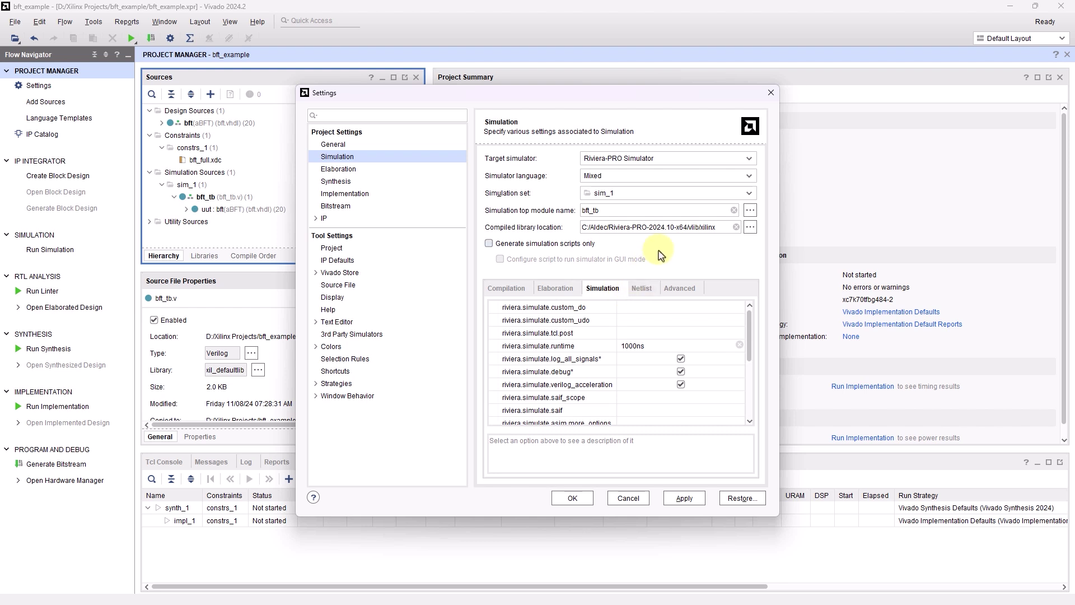
Read the descriptions of the riviera.simulate.custom_do, riviera.elaborate.access and riviera.elaborate.unifast options
{"action": "left_click", "coordinate": [569, 308]}
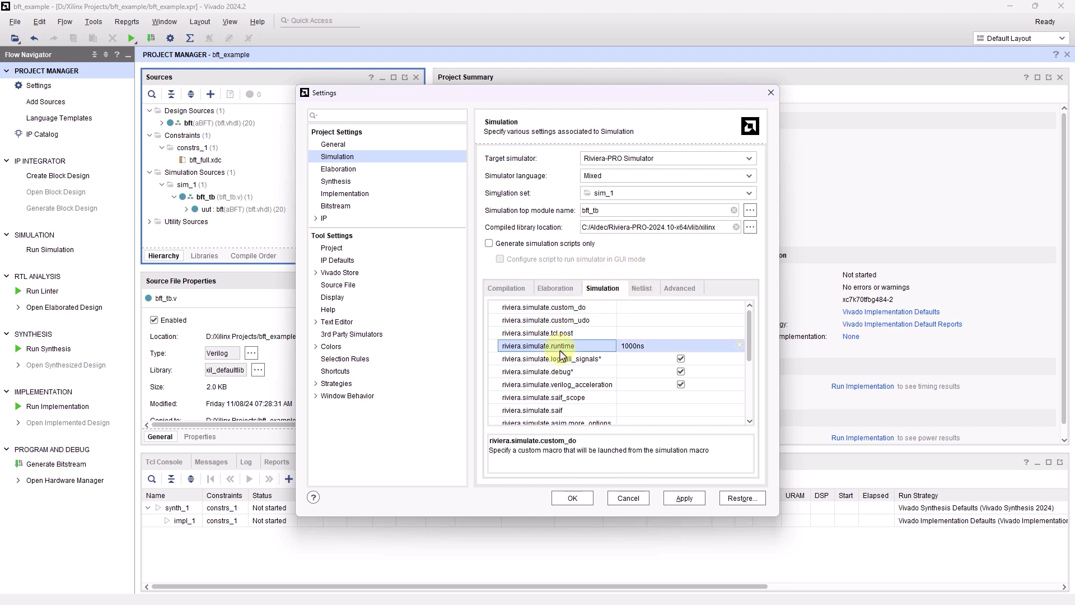
{"action": "left_click", "coordinate": [555, 288]}
{"action": "left_click", "coordinate": [554, 308]}
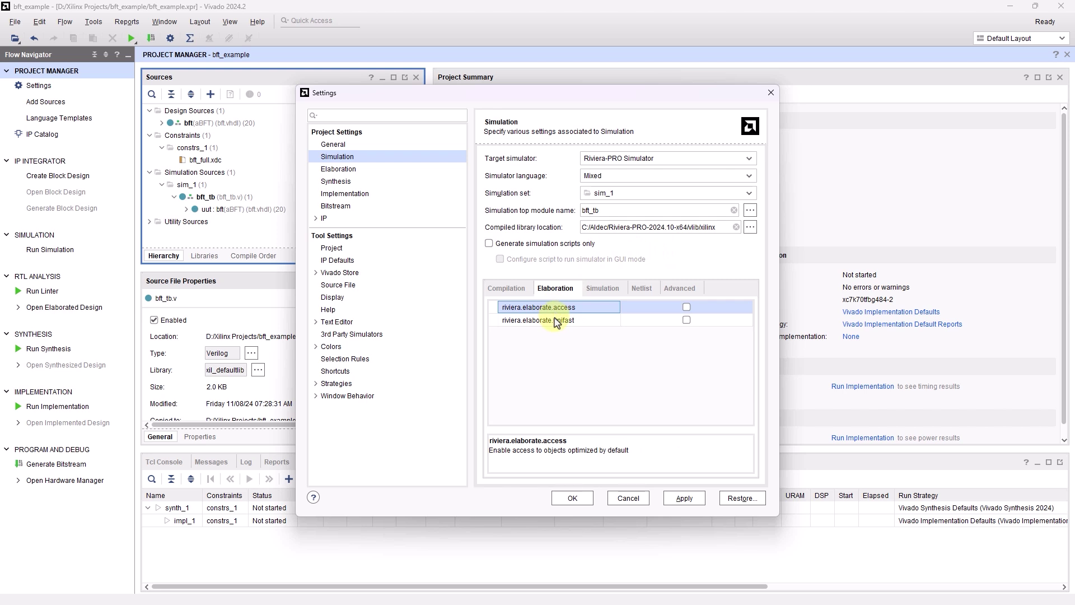
{"action": "left_click", "coordinate": [556, 322]}
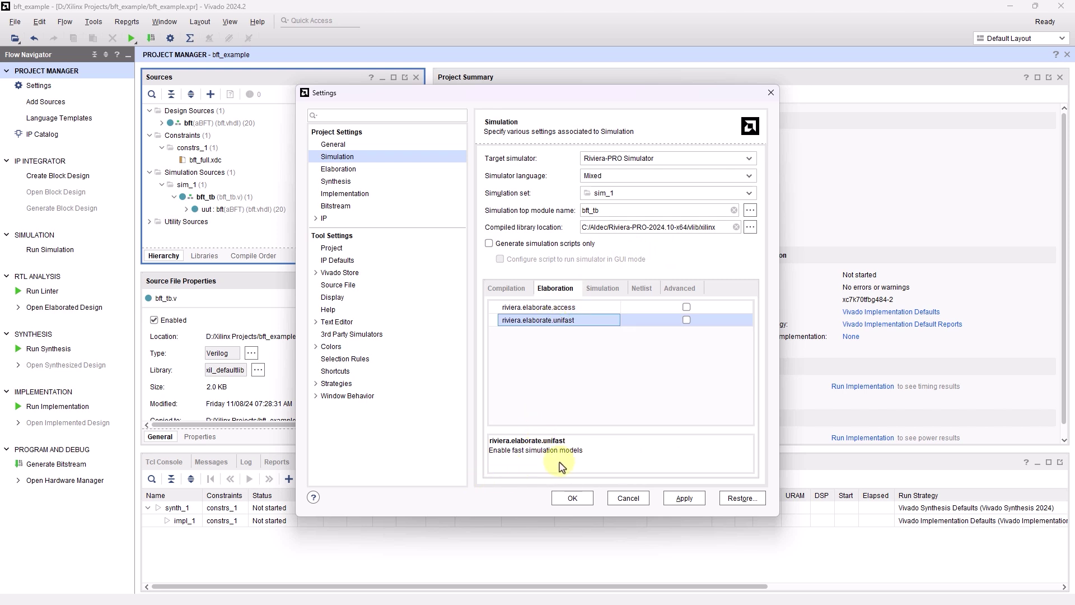
Examine the full list of Riviera-PRO compilation options, including language syntax, debug and coverage settings
{"action": "left_click", "coordinate": [503, 290]}
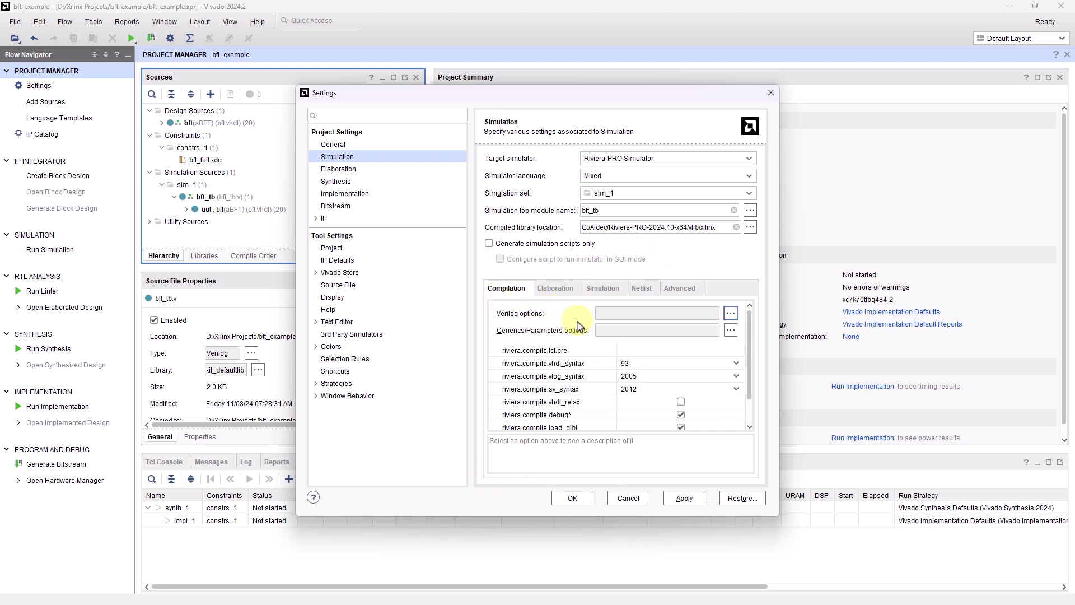
{"action": "scroll", "coordinate": [753, 353], "scroll_direction": "down", "scroll_amount": 3}
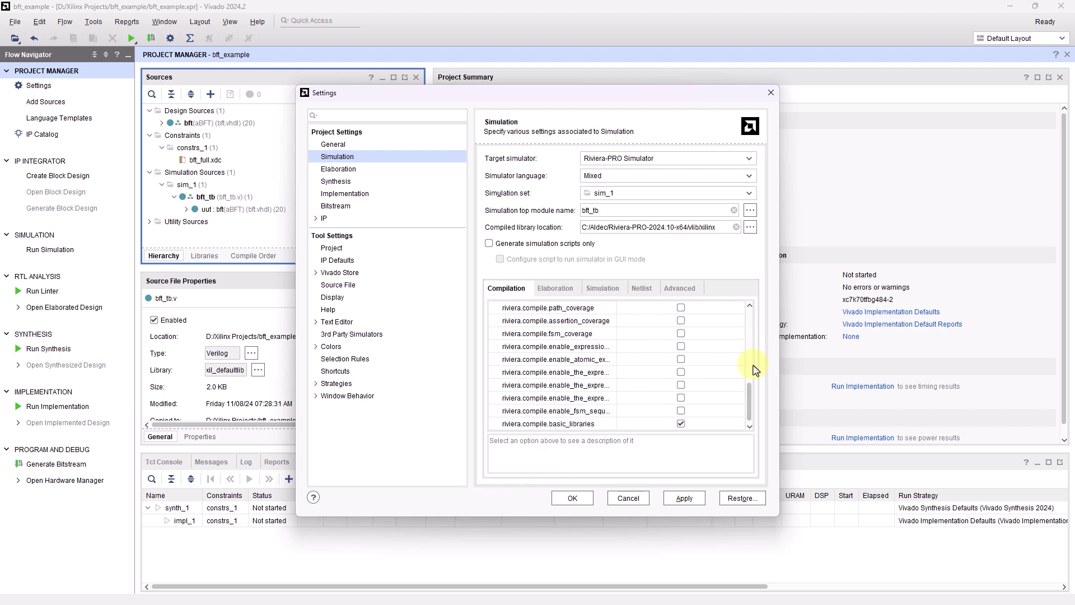
{"action": "scroll", "coordinate": [752, 391], "scroll_direction": "up", "scroll_amount": 5}
{"action": "mouse_move", "coordinate": [746, 334]}
{"action": "left_mouse_down"}
{"action": "mouse_move", "coordinate": [745, 312]}
{"action": "mouse_move", "coordinate": [760, 407]}
{"action": "mouse_move", "coordinate": [751, 331]}
{"action": "left_mouse_up"}
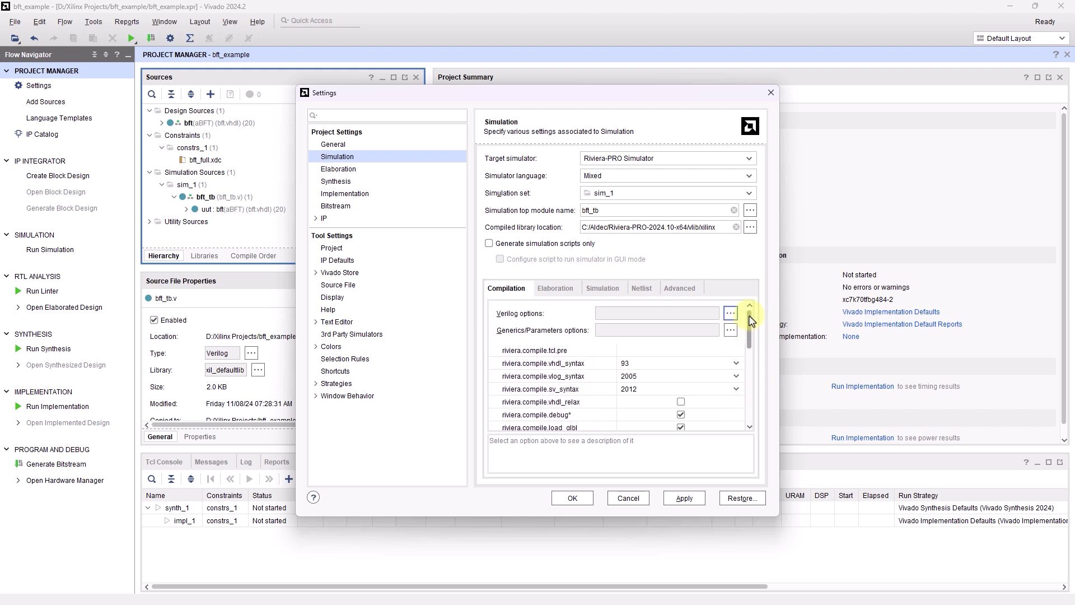
{"action": "scroll", "coordinate": [565, 336], "scroll_direction": "down", "scroll_amount": 1}
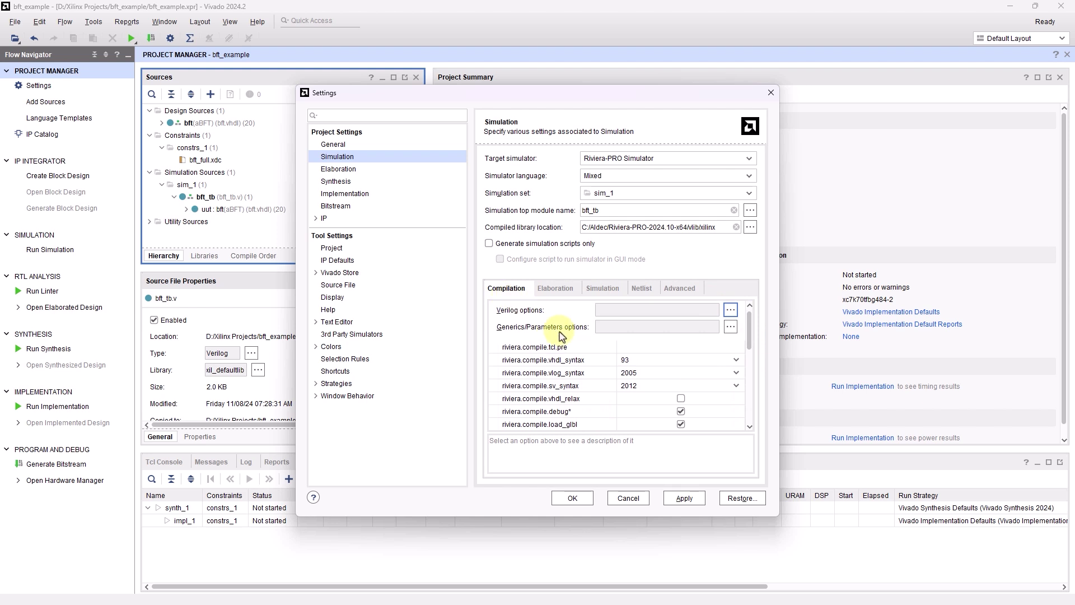
Read the descriptions of the riviera.compile debug, statement_coverage and branch_coverage options
{"action": "left_click", "coordinate": [559, 408]}
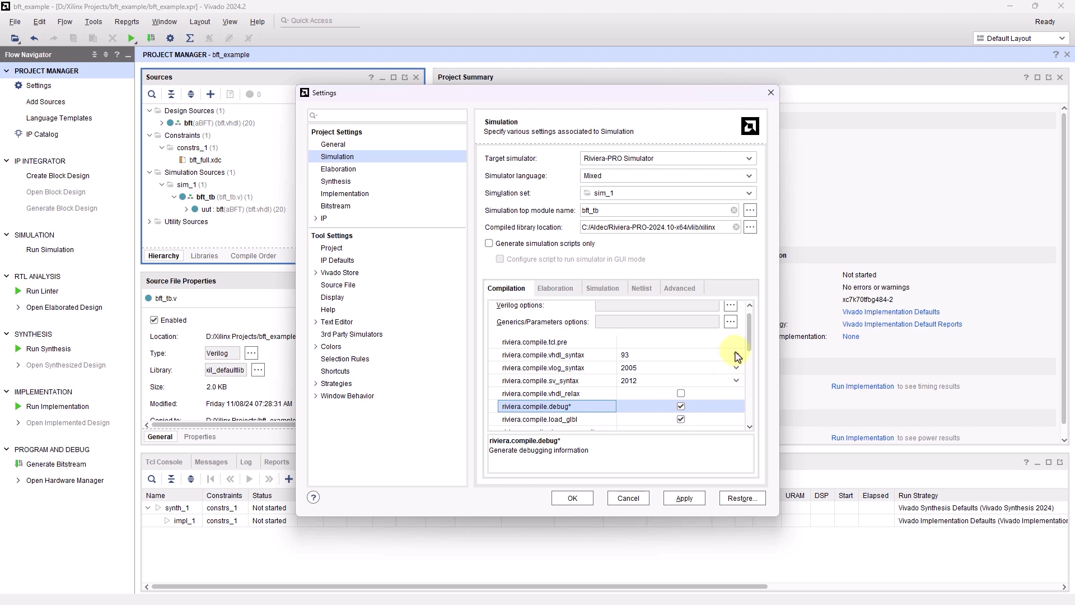
{"action": "mouse_move", "coordinate": [751, 327]}
{"action": "left_mouse_down"}
{"action": "mouse_move", "coordinate": [754, 344]}
{"action": "mouse_move", "coordinate": [754, 333]}
{"action": "left_mouse_up"}
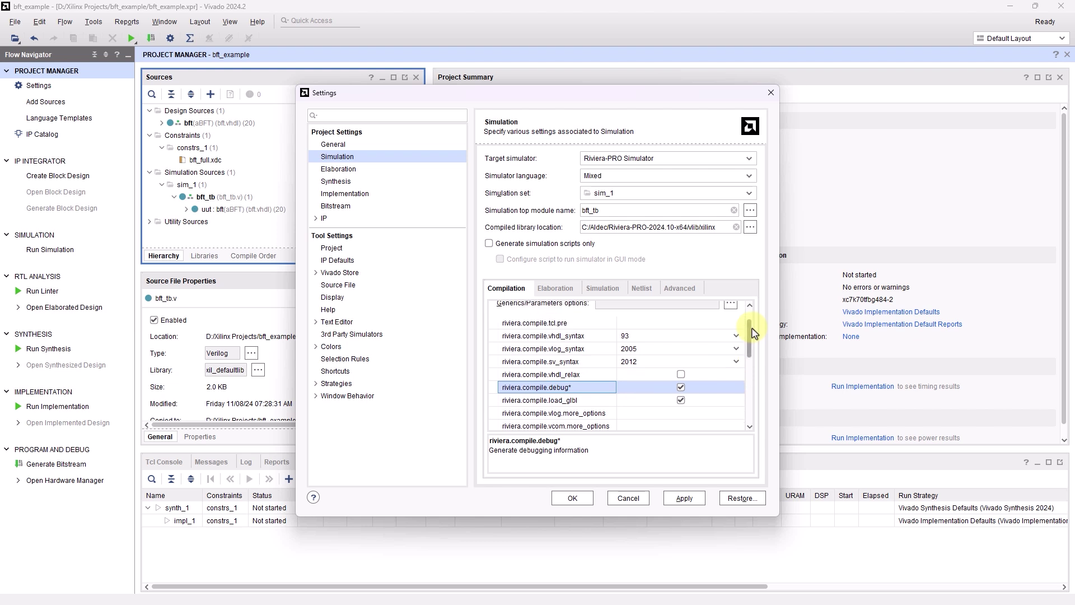
{"action": "left_click_drag", "start_coordinate": [751, 332], "coordinate": [751, 353]}
{"action": "left_click", "coordinate": [598, 386]}
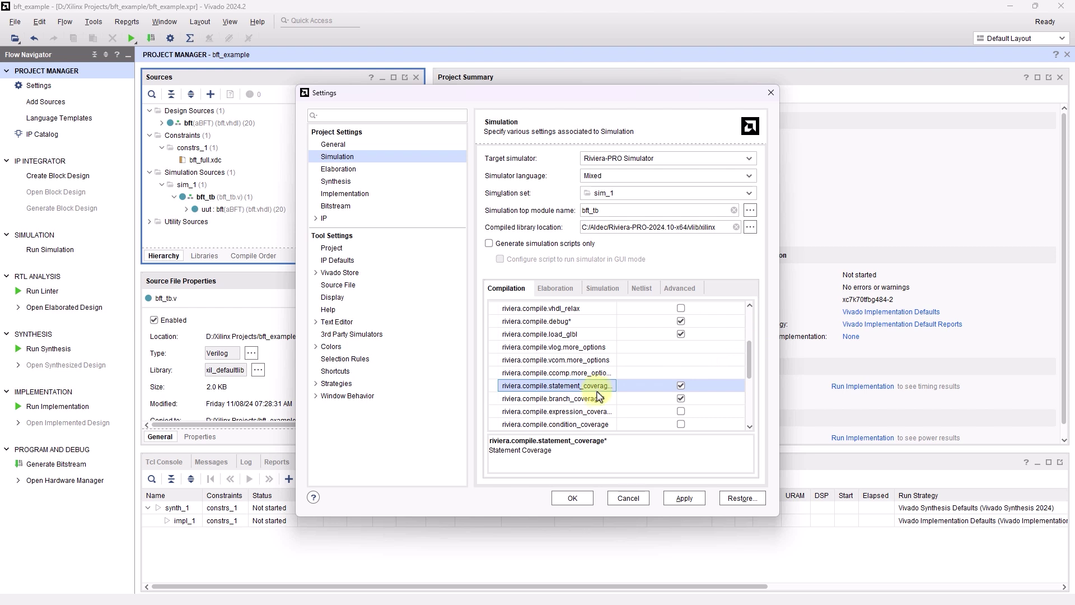
{"action": "left_click", "coordinate": [597, 401]}
{"action": "left_click", "coordinate": [597, 387]}
{"action": "left_click", "coordinate": [601, 401]}
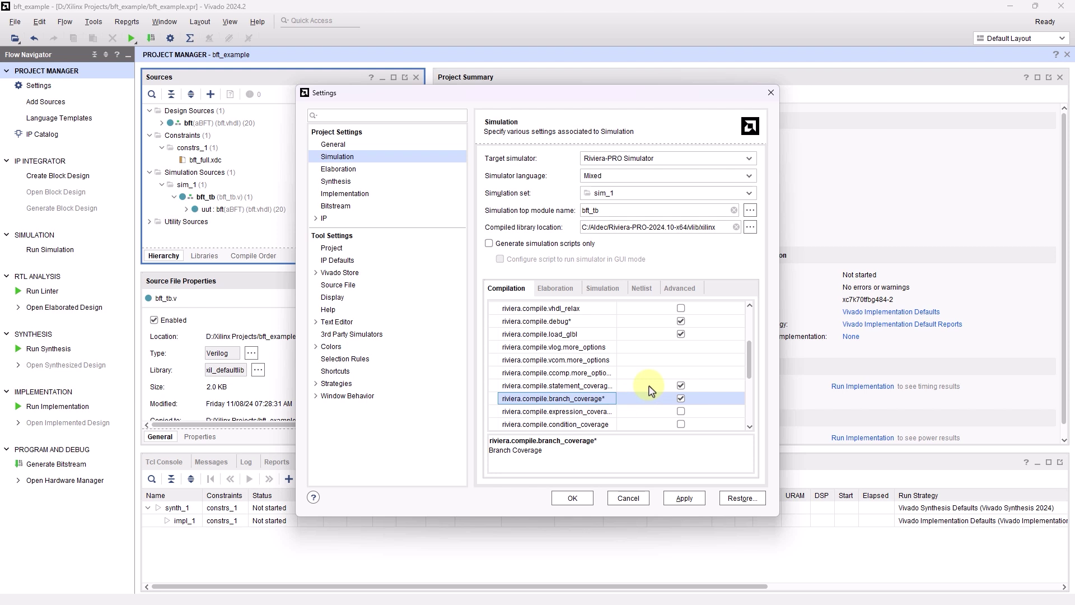
Read the descriptions of the riviera.simulate custom_udo, debug, log_all_signals, statement_coverage and branch_coverage options
{"action": "left_click", "coordinate": [610, 295]}
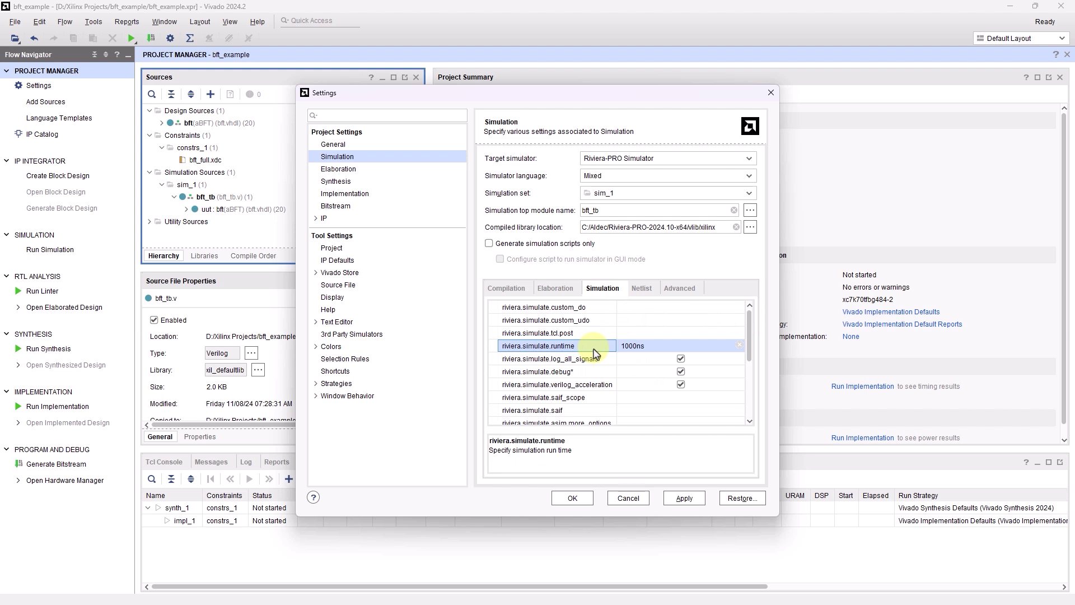
{"action": "left_click", "coordinate": [590, 323]}
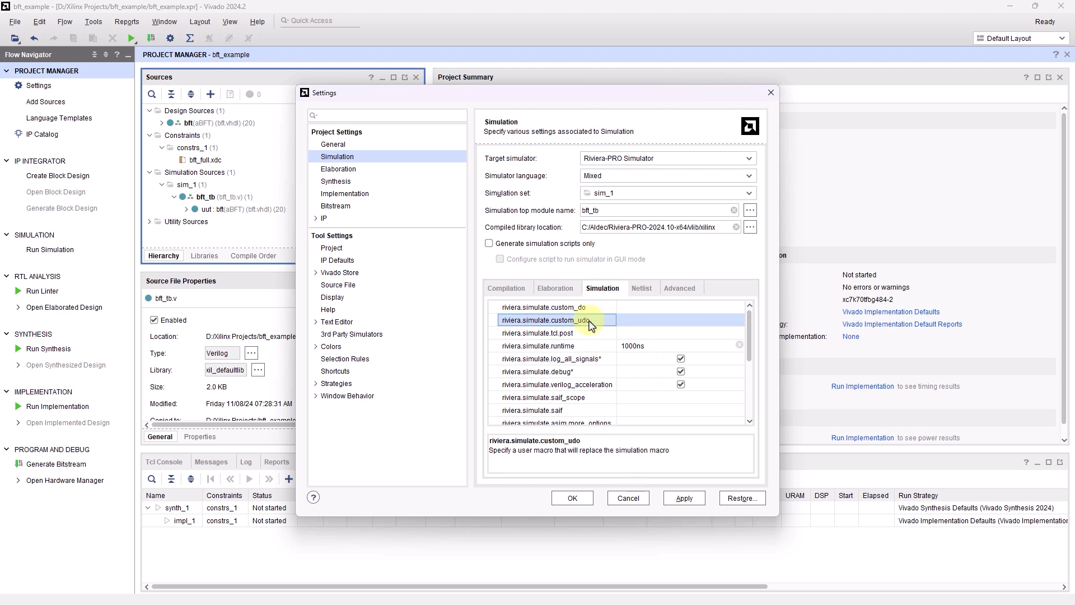
{"action": "mouse_move", "coordinate": [750, 329]}
{"action": "left_mouse_down"}
{"action": "mouse_move", "coordinate": [751, 398]}
{"action": "mouse_move", "coordinate": [751, 314]}
{"action": "left_mouse_up"}
{"action": "left_click", "coordinate": [577, 372]}
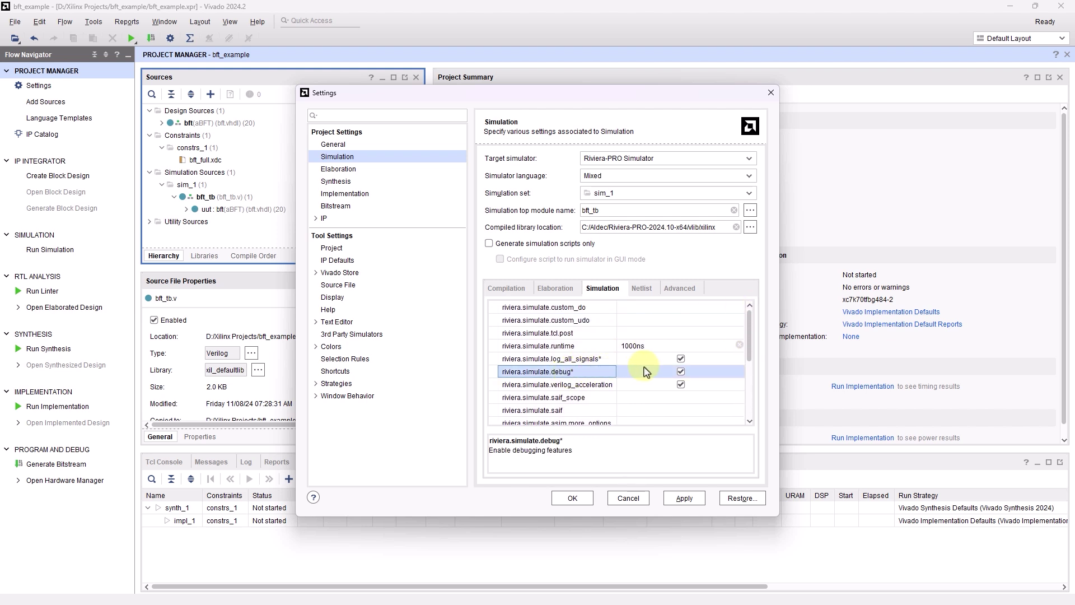
{"action": "left_click", "coordinate": [584, 359]}
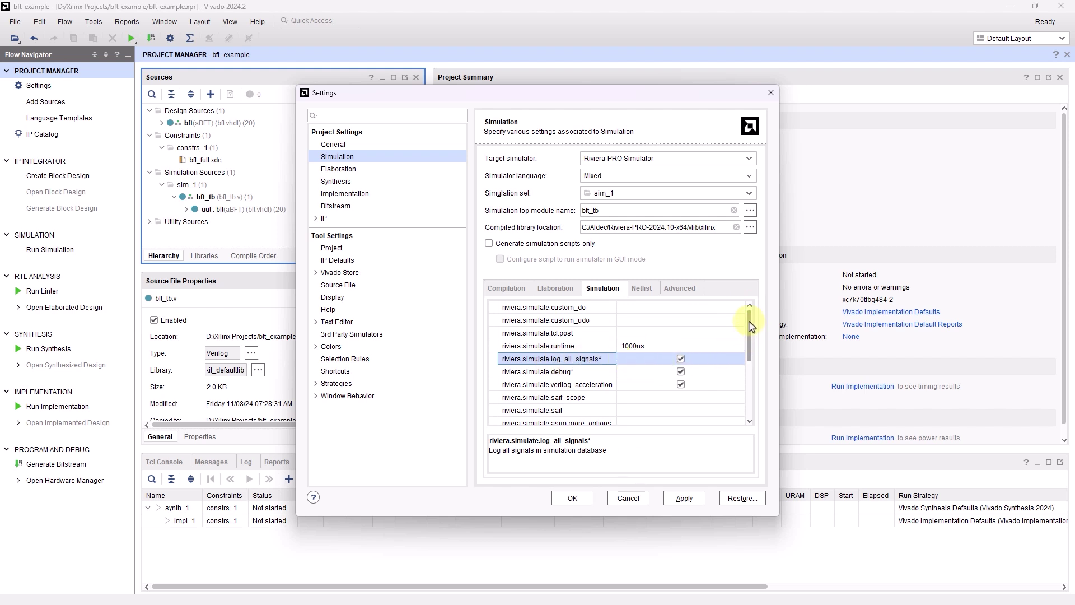
{"action": "left_click_drag", "start_coordinate": [751, 326], "coordinate": [750, 361]}
{"action": "left_click", "coordinate": [576, 355]}
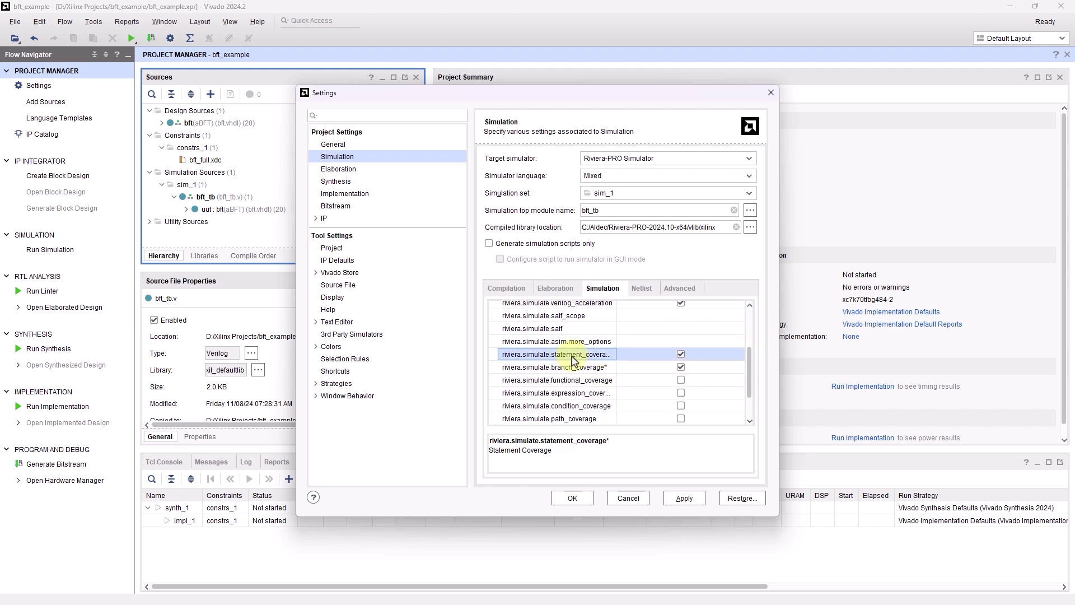
{"action": "left_click", "coordinate": [579, 368]}
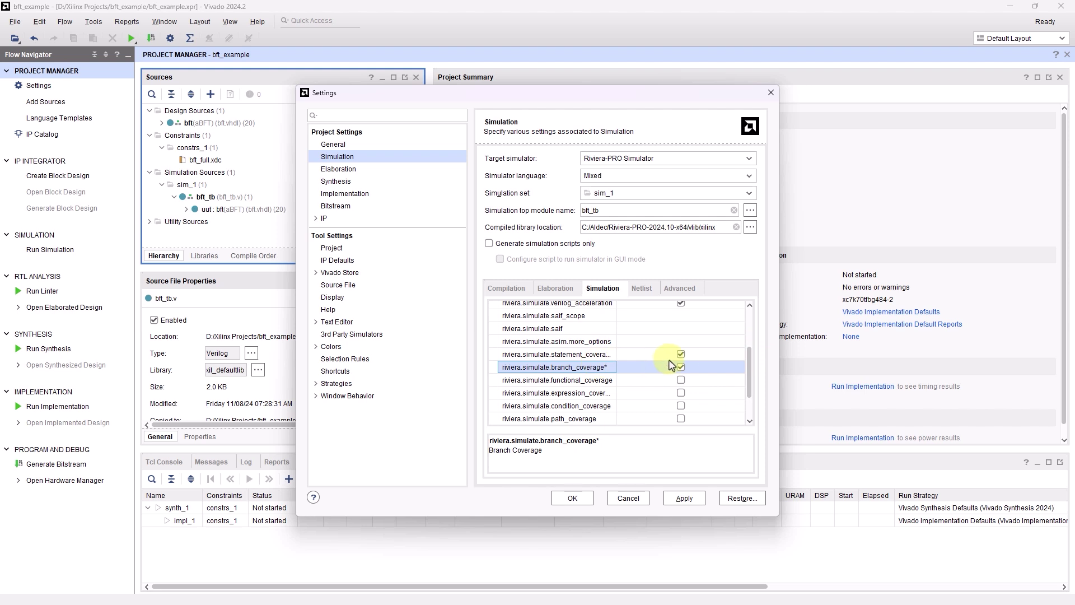
Return to the compilation options, apply the simulation settings and close the settings dialog
{"action": "left_click", "coordinate": [512, 292]}
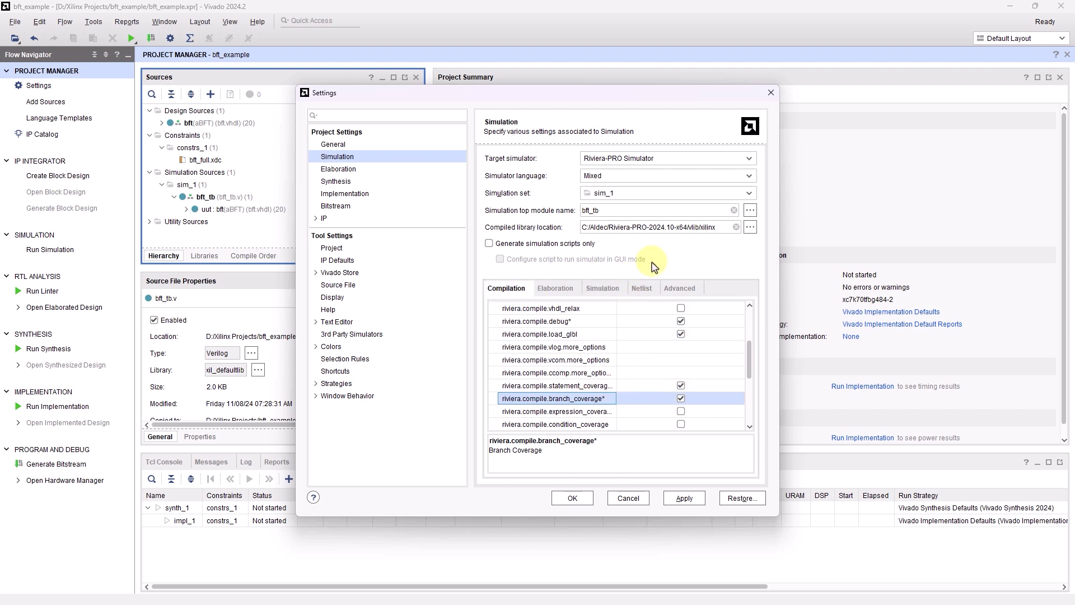
{"action": "left_click", "coordinate": [684, 498]}
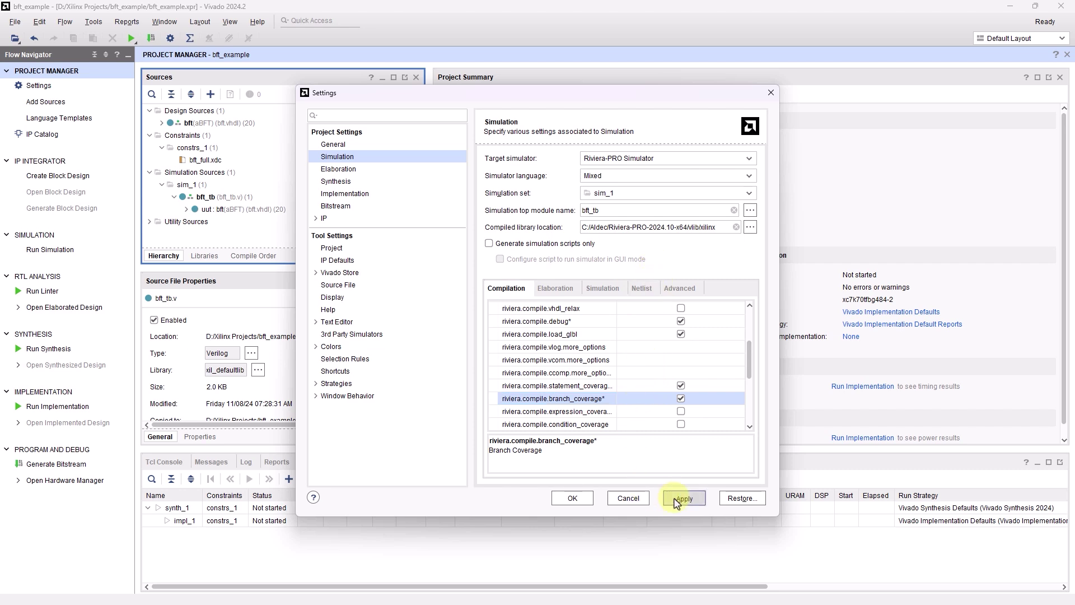
{"action": "left_click", "coordinate": [583, 502]}
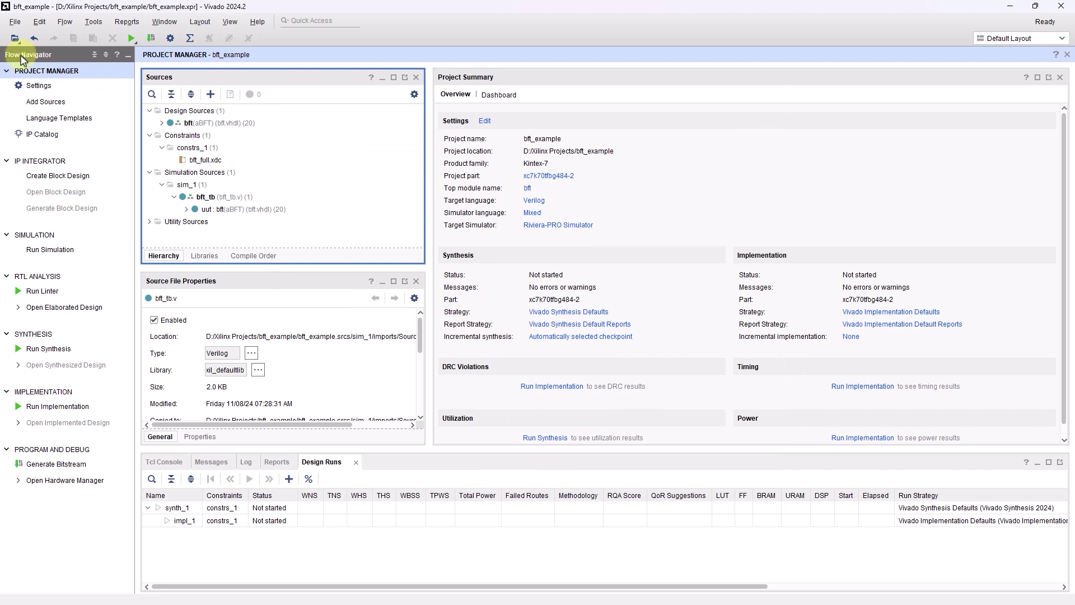
Run the behavioral simulation of bft_tb and switch to the Riviera-PRO window
{"action": "left_click", "coordinate": [48, 251]}
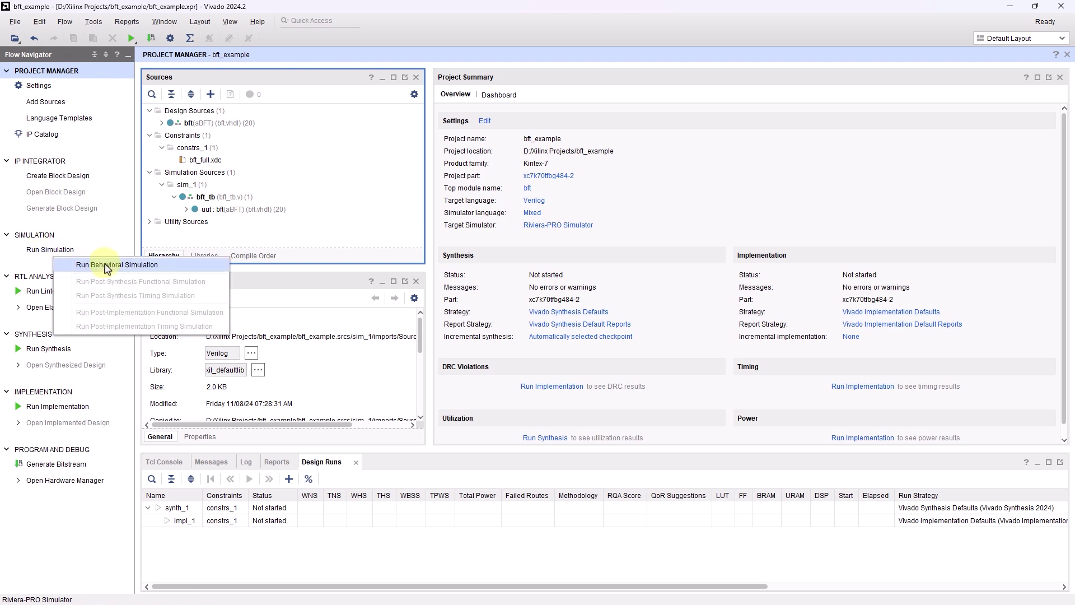
{"action": "left_click", "coordinate": [122, 271]}
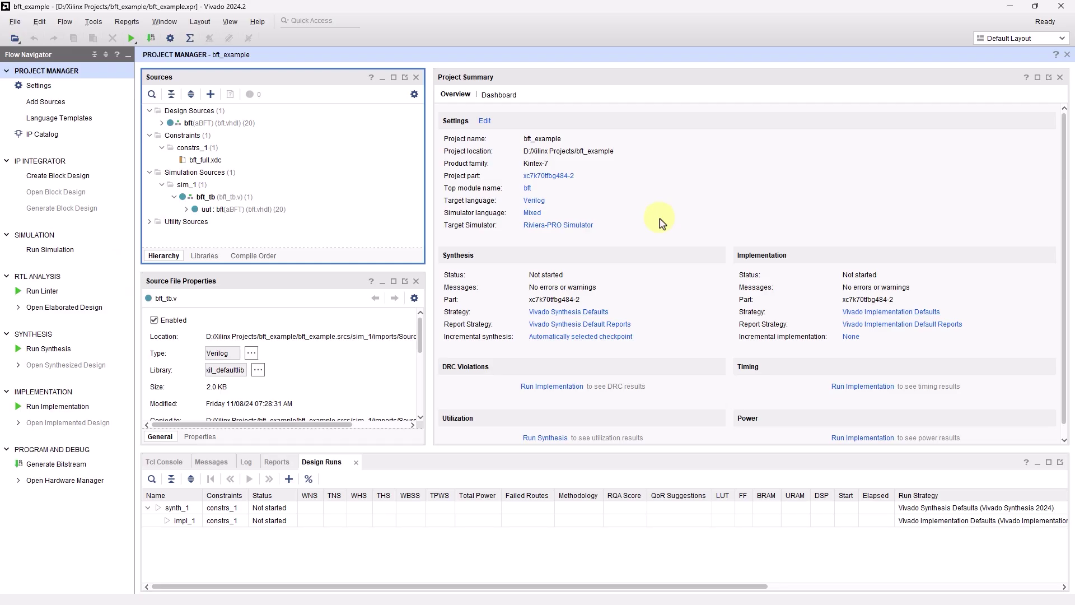
{"action": "key", "text": "super+d"}
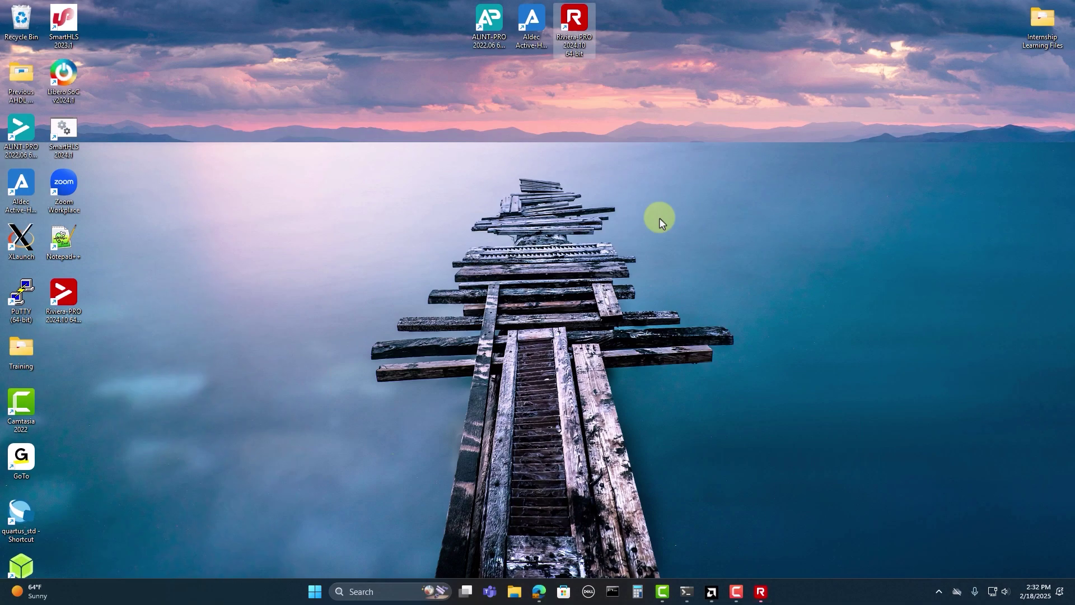
{"action": "left_click", "coordinate": [762, 593]}
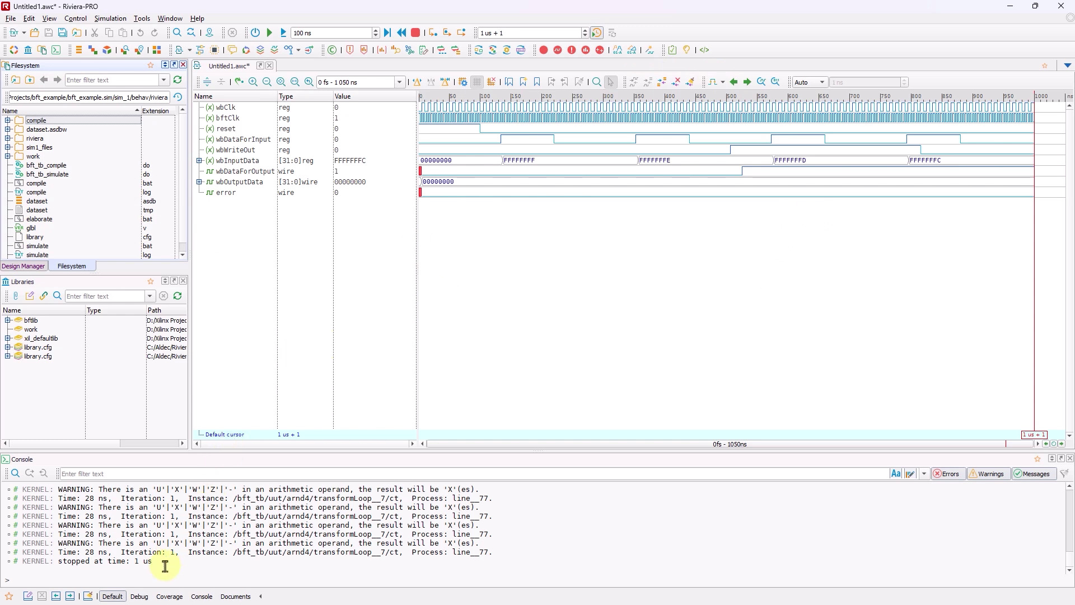
Change to the Debug perspective and sort the waveform signals by type
{"action": "left_click", "coordinate": [138, 597]}
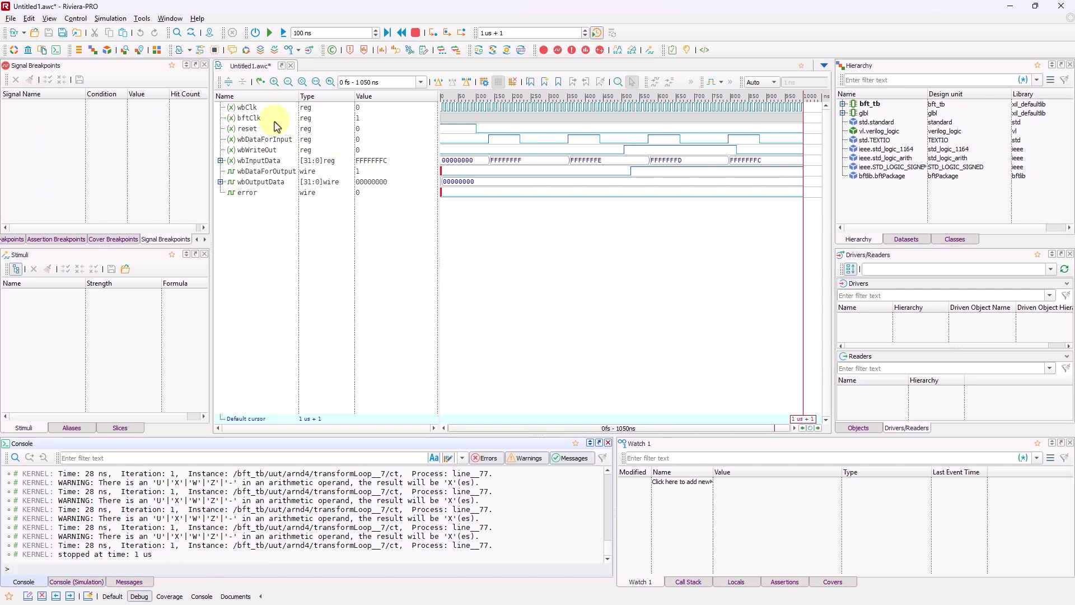
{"action": "left_click", "coordinate": [265, 98]}
{"action": "left_click", "coordinate": [307, 101]}
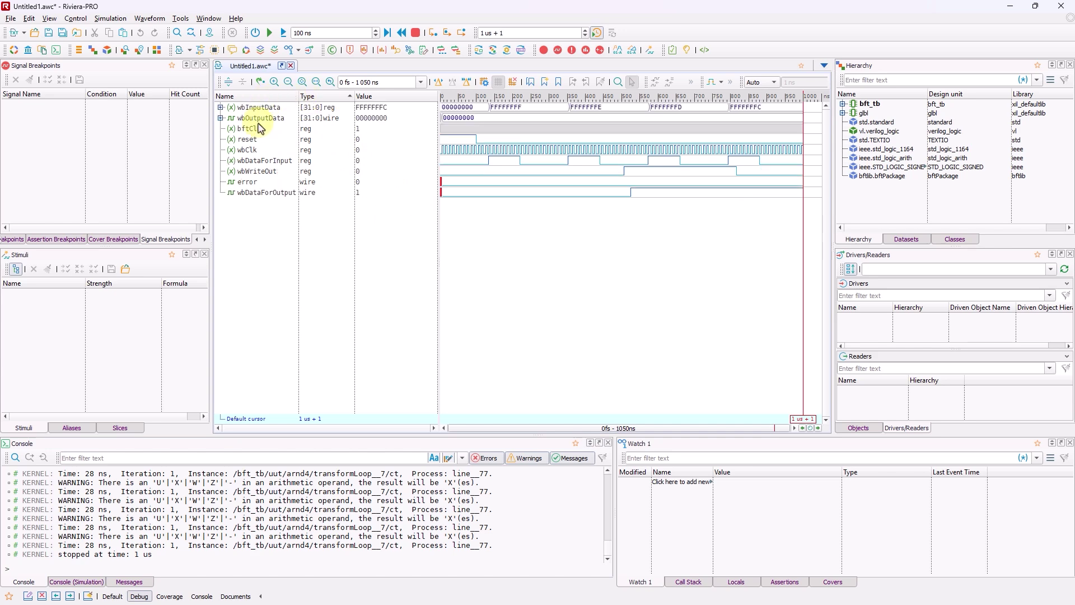
Create a named row directly below the wbWriteOut signal in the waveform, keeping its default name
{"action": "right_click", "coordinate": [255, 171]}
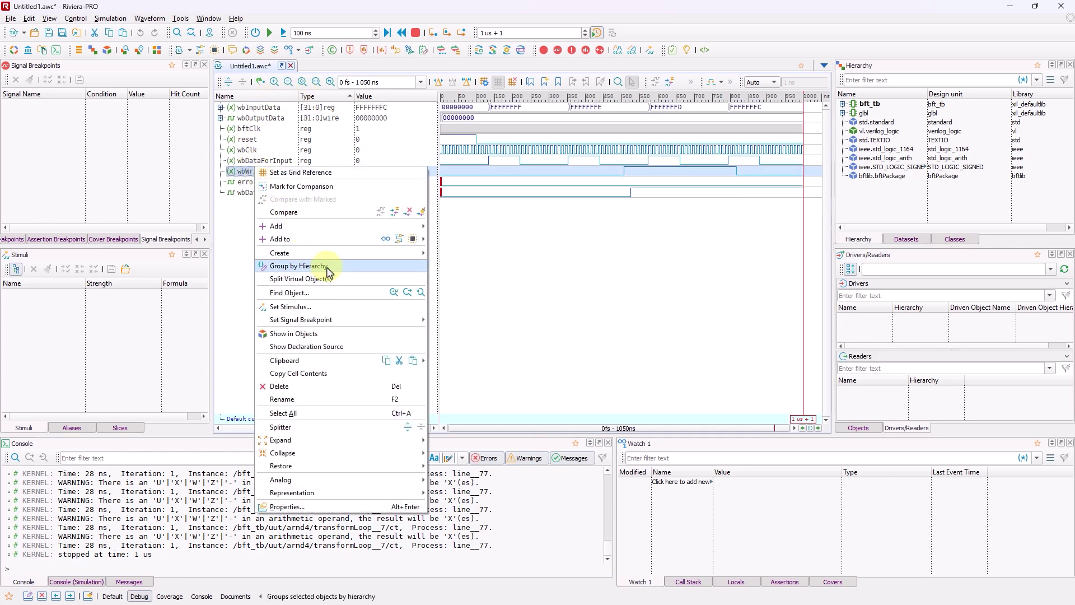
{"action": "mouse_move", "coordinate": [392, 253]}
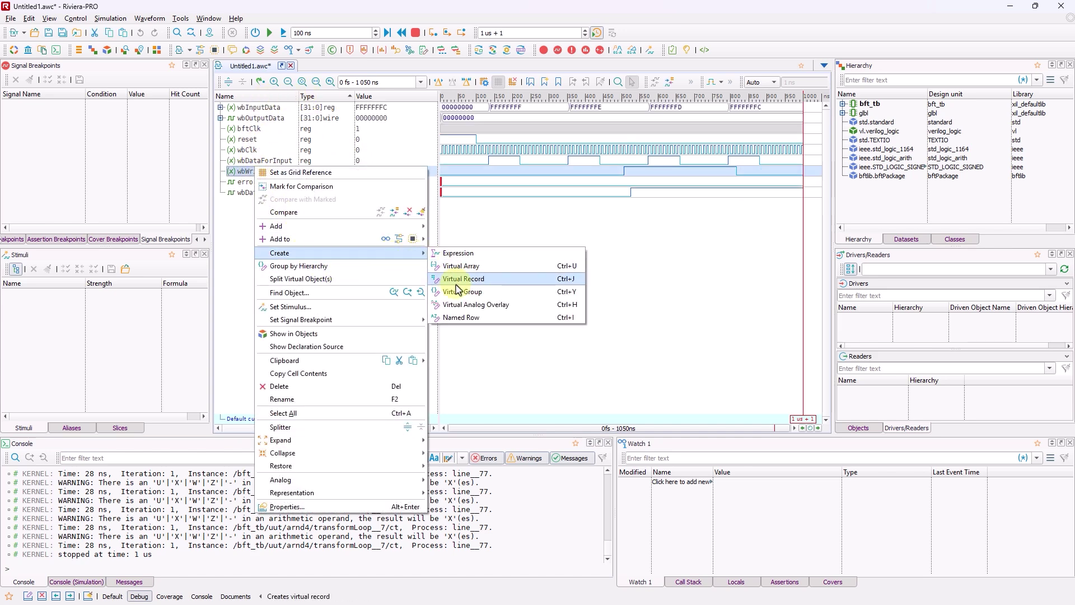
{"action": "left_click", "coordinate": [480, 318]}
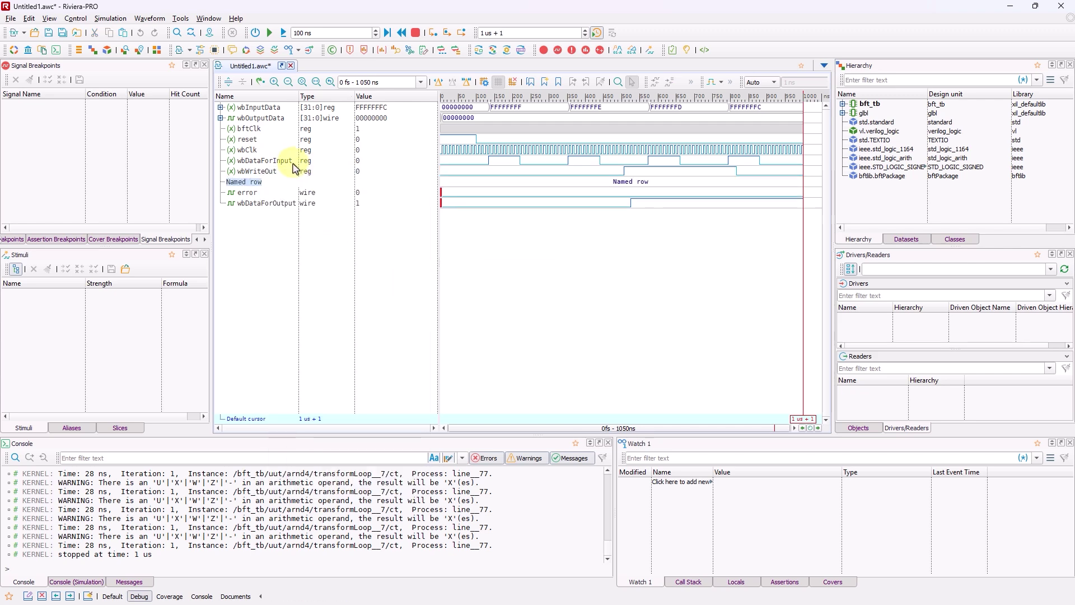
{"action": "key", "text": "Return"}
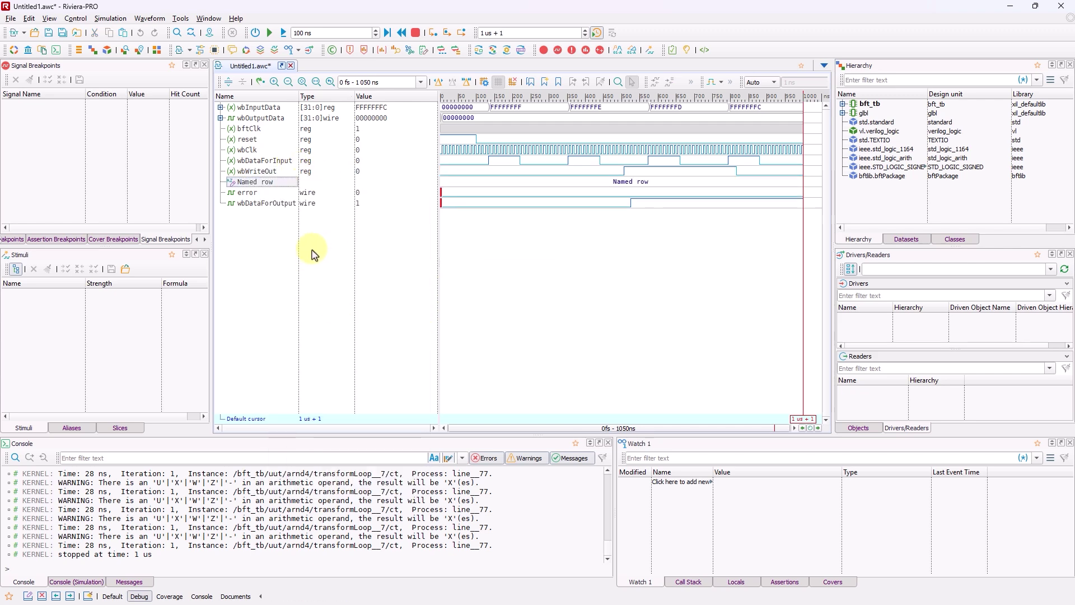
Change the waveform browse mode and place the default cursor on wbClk at 720 ns
{"action": "left_click", "coordinate": [810, 429]}
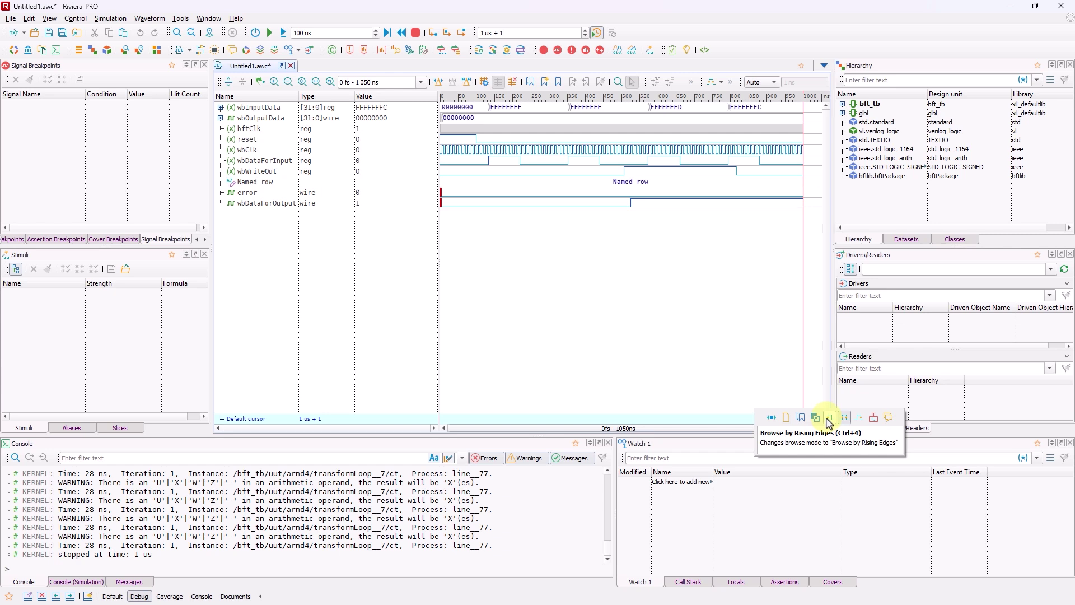
{"action": "left_click", "coordinate": [860, 418]}
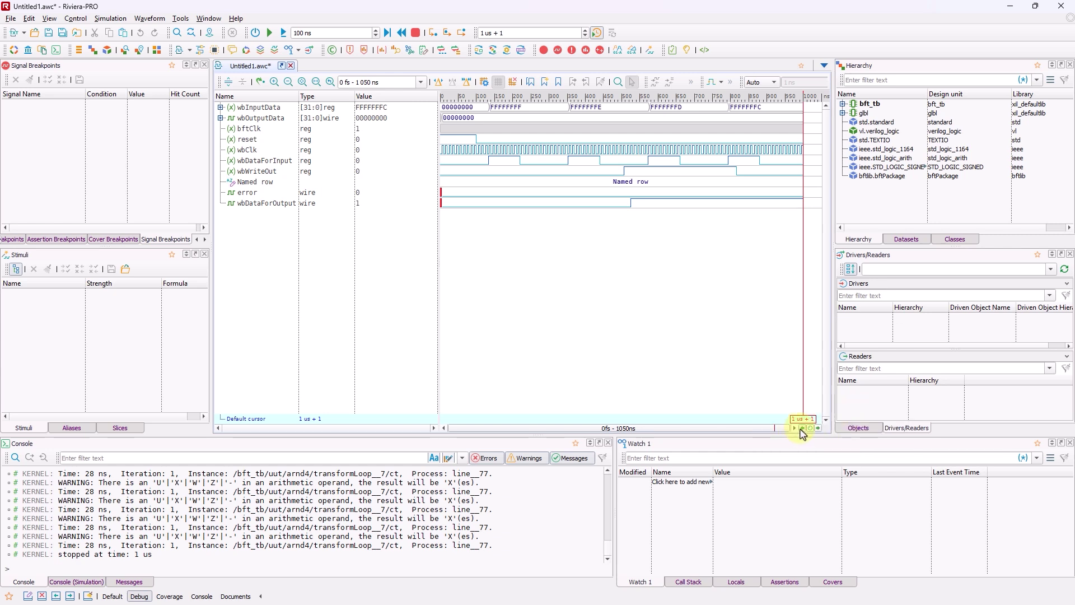
{"action": "left_click", "coordinate": [701, 150]}
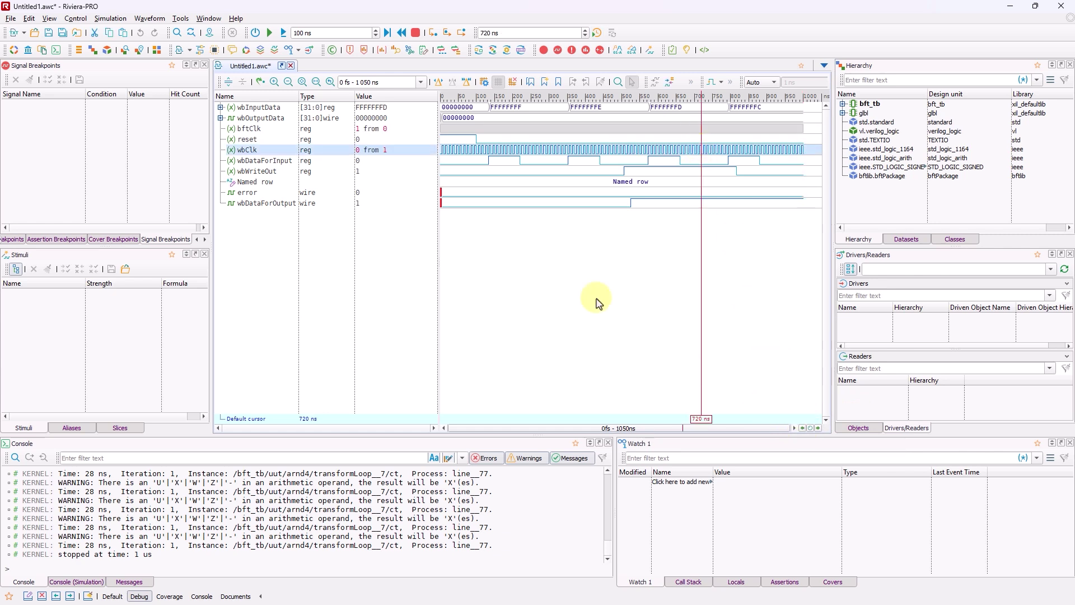
Add a bookmark at 720 ns tied to the object sim:/bft_tb/wbClk, with the comment "example"
{"action": "left_click", "coordinate": [545, 83]}
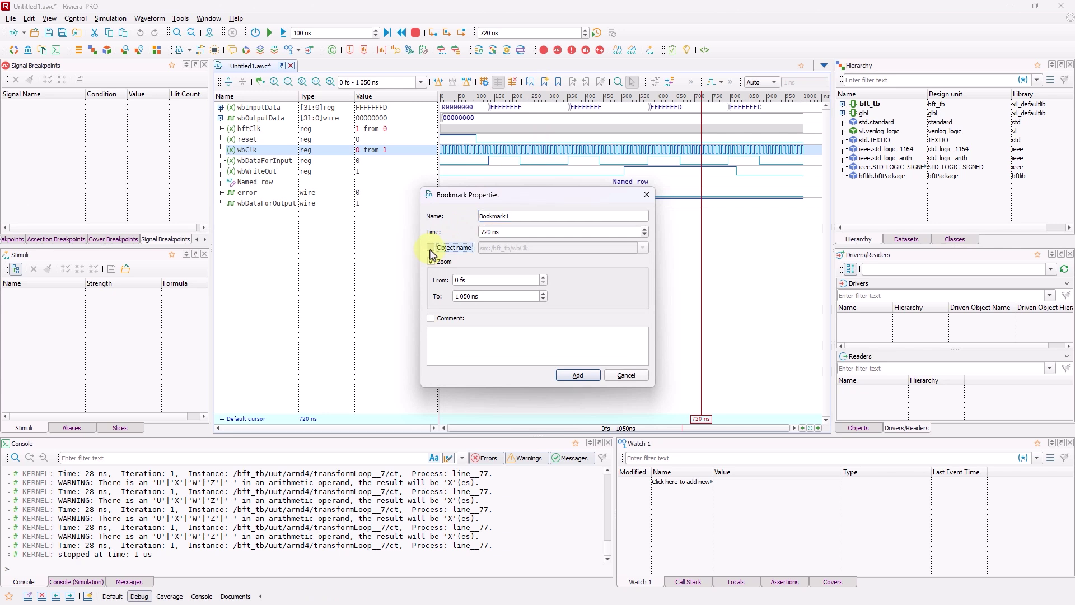
{"action": "left_click", "coordinate": [430, 250]}
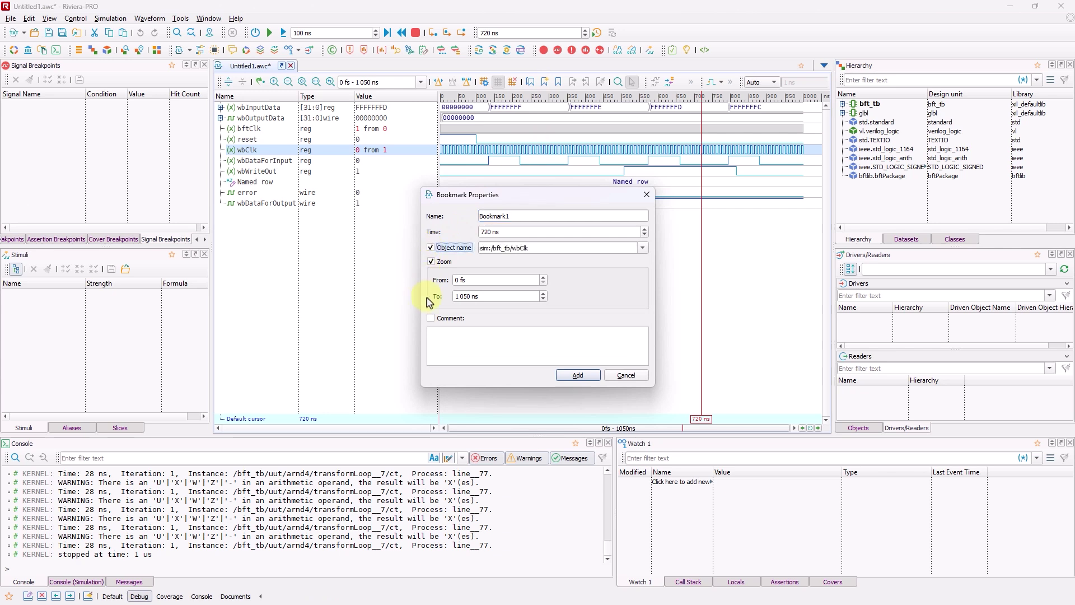
{"action": "left_click", "coordinate": [431, 319]}
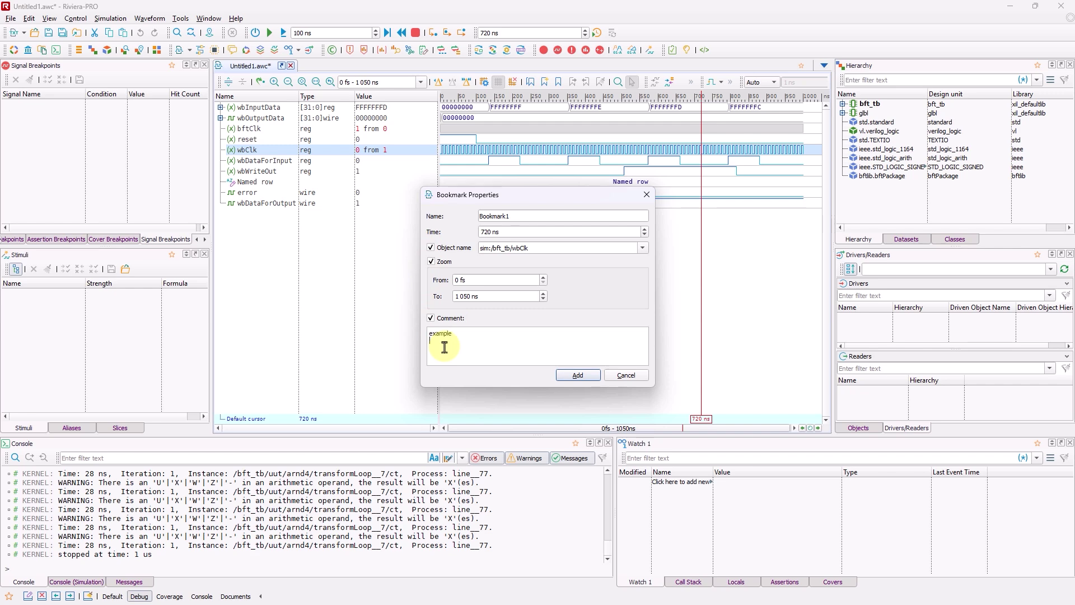
{"action": "left_click", "coordinate": [577, 374]}
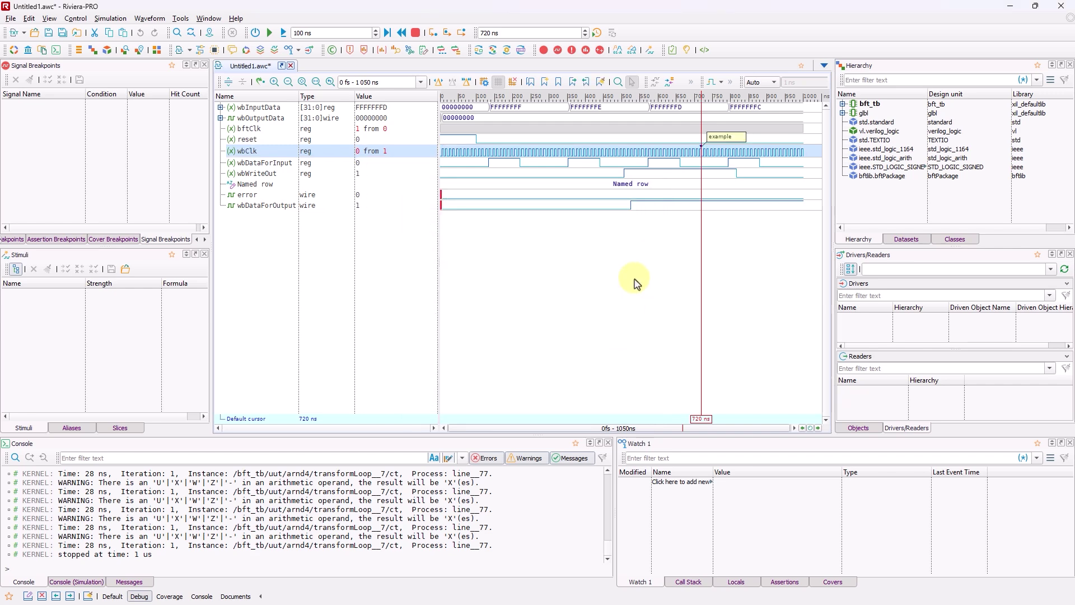
Add a second cursor to the waveform and move it to 525 ns, at the rising edge of wbDataForOutput
{"action": "left_click", "coordinate": [112, 19]}
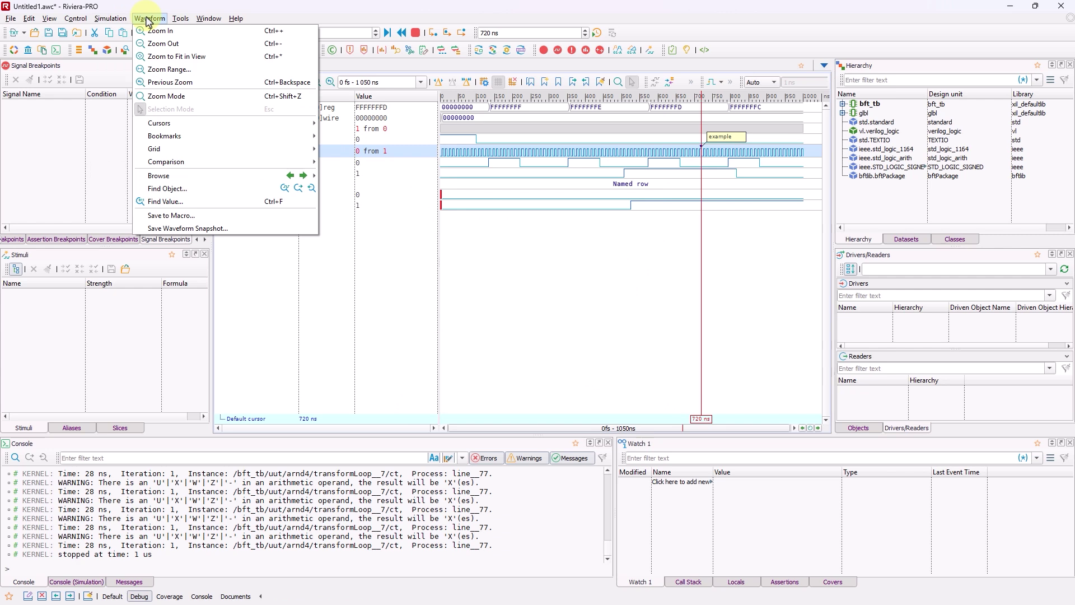
{"action": "left_click", "coordinate": [364, 136]}
{"action": "left_click", "coordinate": [444, 309]}
{"action": "left_click_drag", "start_coordinate": [485, 205], "coordinate": [630, 208]}
Place the default cursor at 660 ns, on the falling edge of wbDataForInput
{"action": "left_click_drag", "start_coordinate": [696, 162], "coordinate": [649, 166]}
{"action": "left_click", "coordinate": [248, 419]}
{"action": "left_click", "coordinate": [248, 408]}
{"action": "left_click", "coordinate": [683, 140]}
{"action": "left_click", "coordinate": [680, 162]}
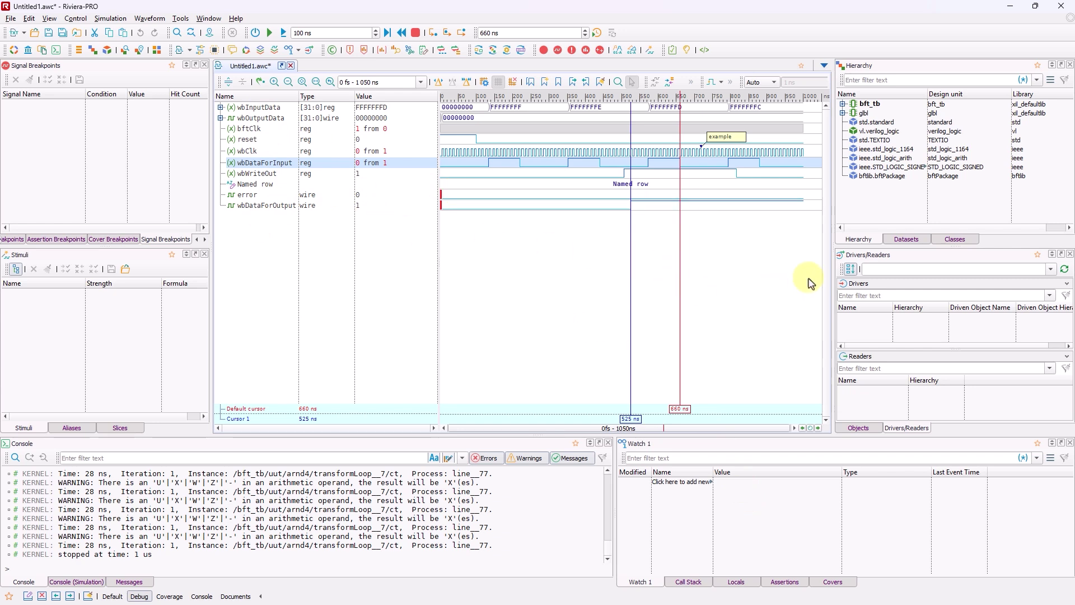
Show the Objects list, expand bft_tb, uut and ingressLoop__0 in the hierarchy, and add ingressFifo's signals to Watch 1
{"action": "left_click", "coordinate": [861, 429]}
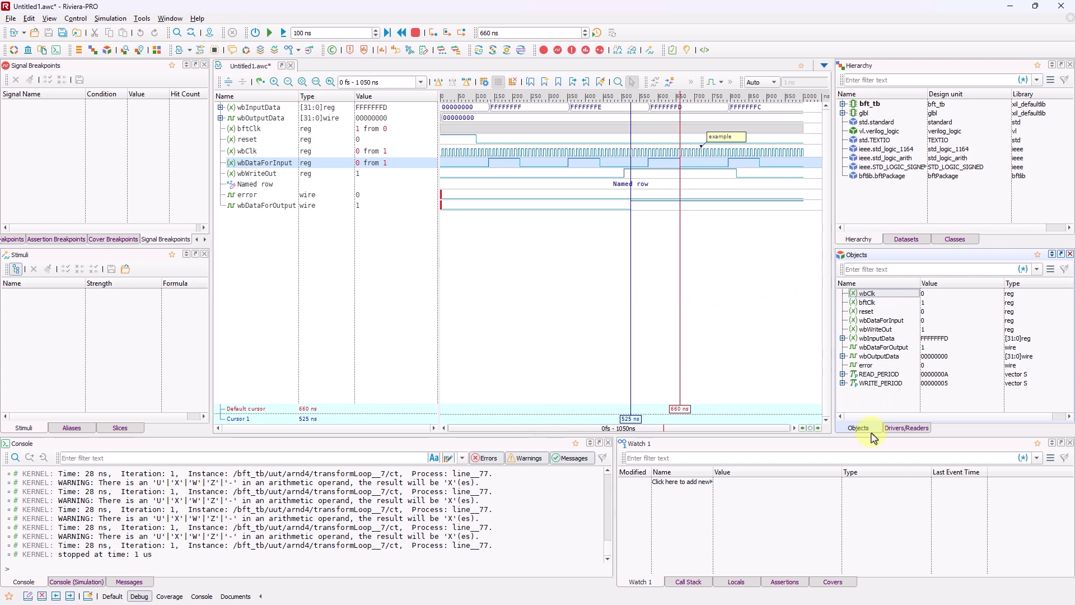
{"action": "left_click", "coordinate": [842, 104]}
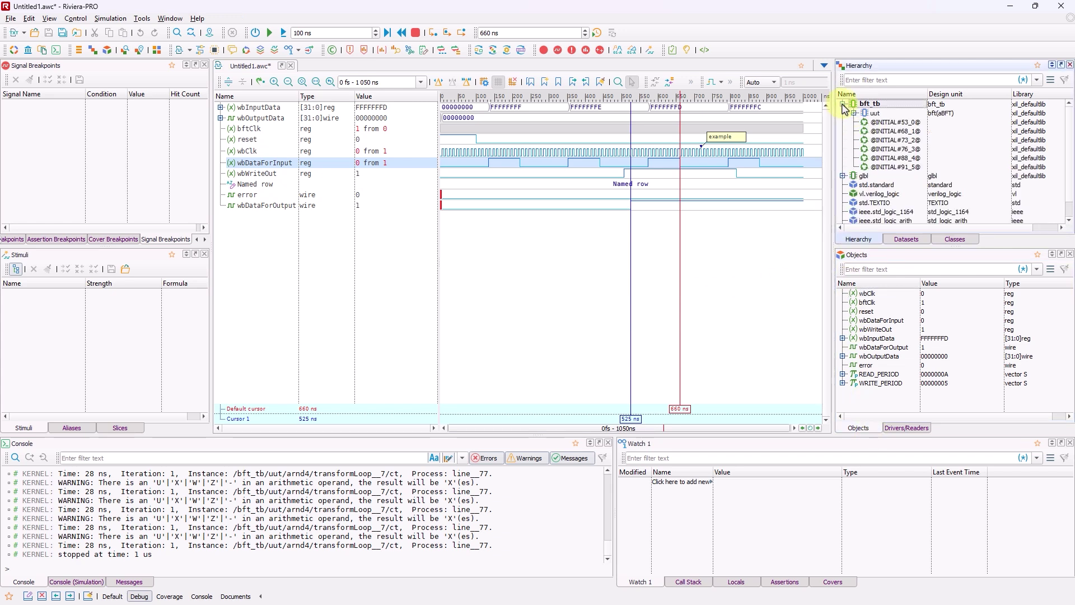
{"action": "left_click", "coordinate": [854, 113]}
{"action": "left_click", "coordinate": [865, 158]}
{"action": "left_click_drag", "start_coordinate": [901, 167], "coordinate": [687, 504]}
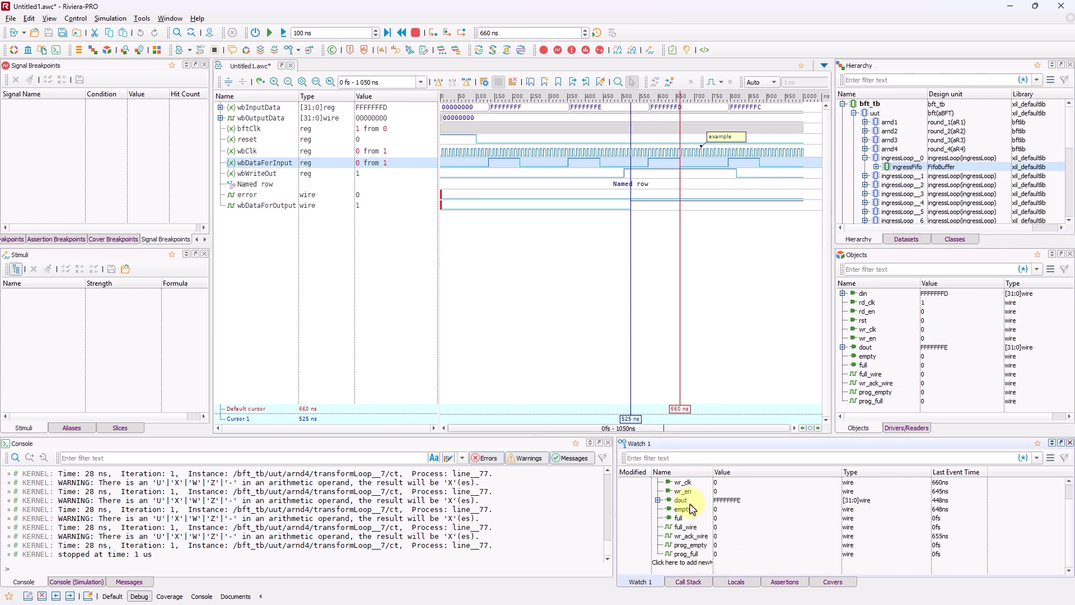
Run the simulation for 100 ns and look through the Call Stack, Locals, Assertions and Covers views, ending on Watch 1
{"action": "left_click", "coordinate": [283, 34]}
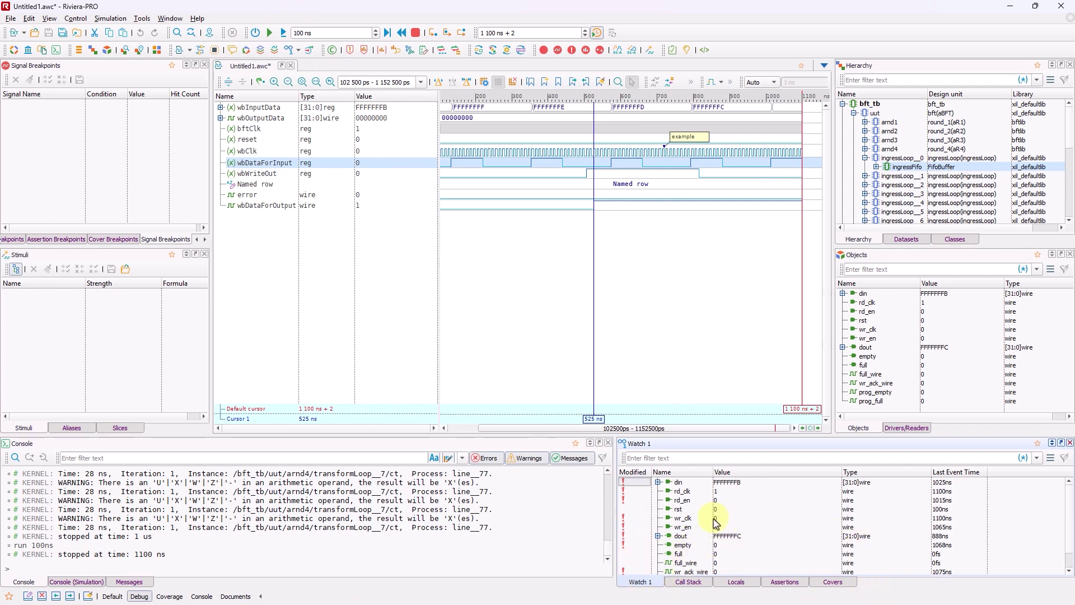
{"action": "left_click", "coordinate": [689, 582]}
{"action": "left_click", "coordinate": [728, 582]}
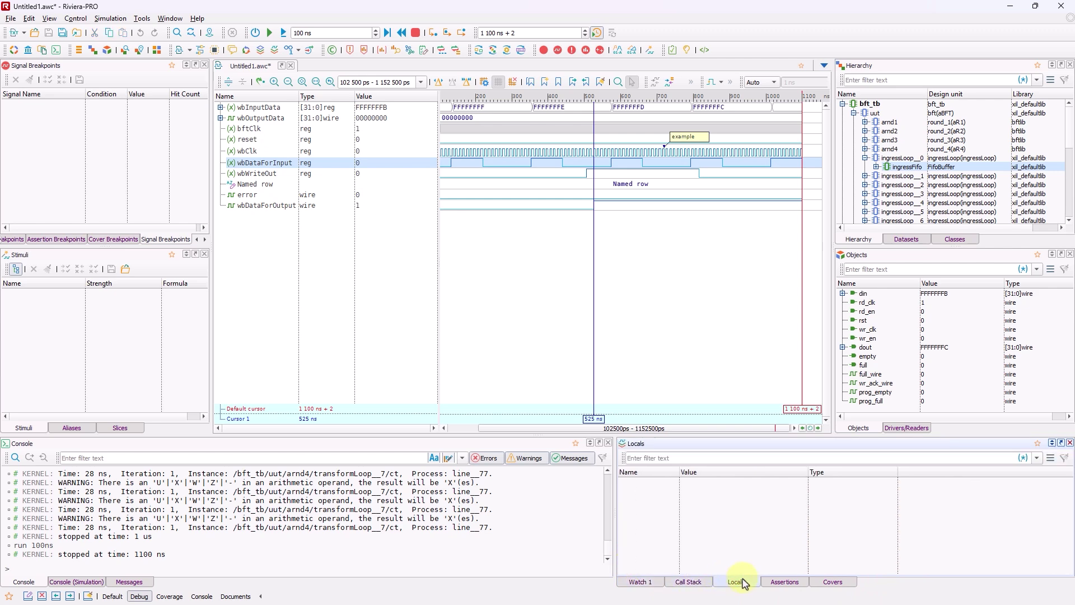
{"action": "left_click", "coordinate": [790, 582]}
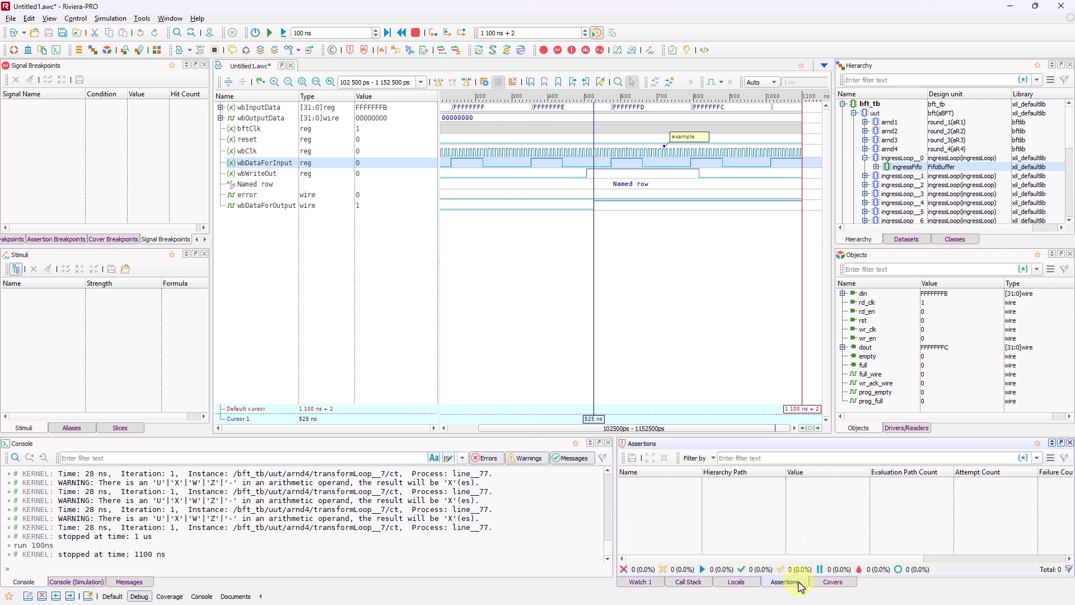
{"action": "left_click", "coordinate": [835, 586]}
{"action": "left_click", "coordinate": [640, 583]}
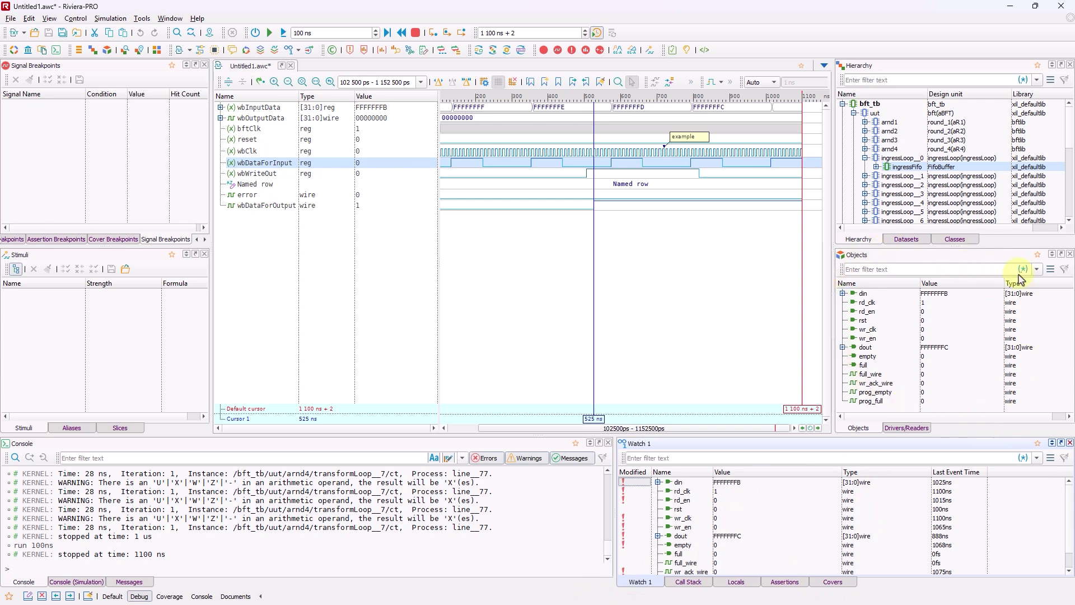
{"action": "left_click", "coordinate": [902, 429]}
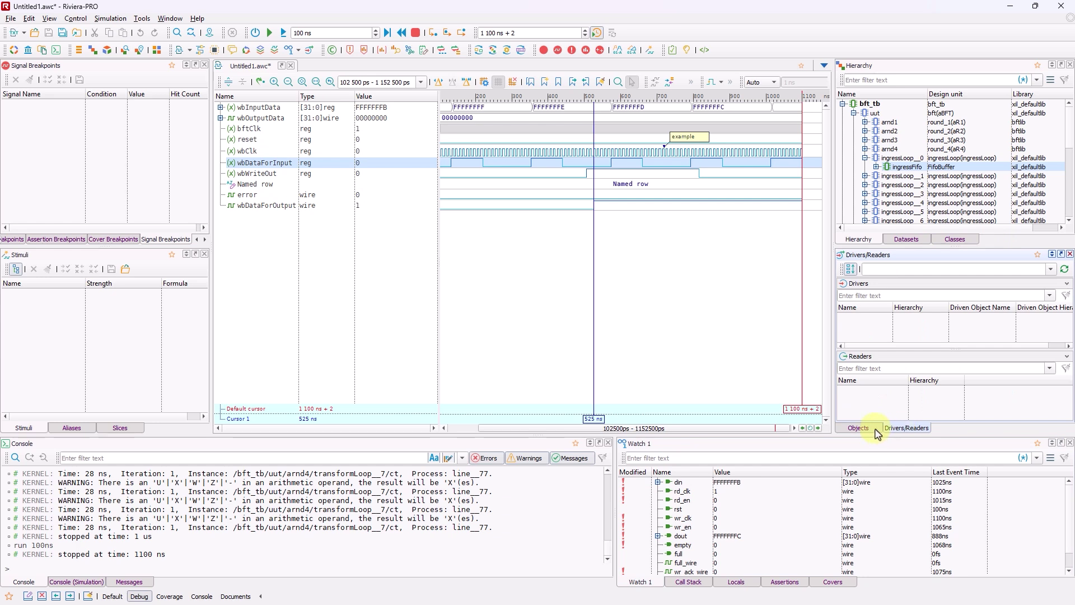
{"action": "left_click_drag", "start_coordinate": [251, 109], "coordinate": [878, 331]}
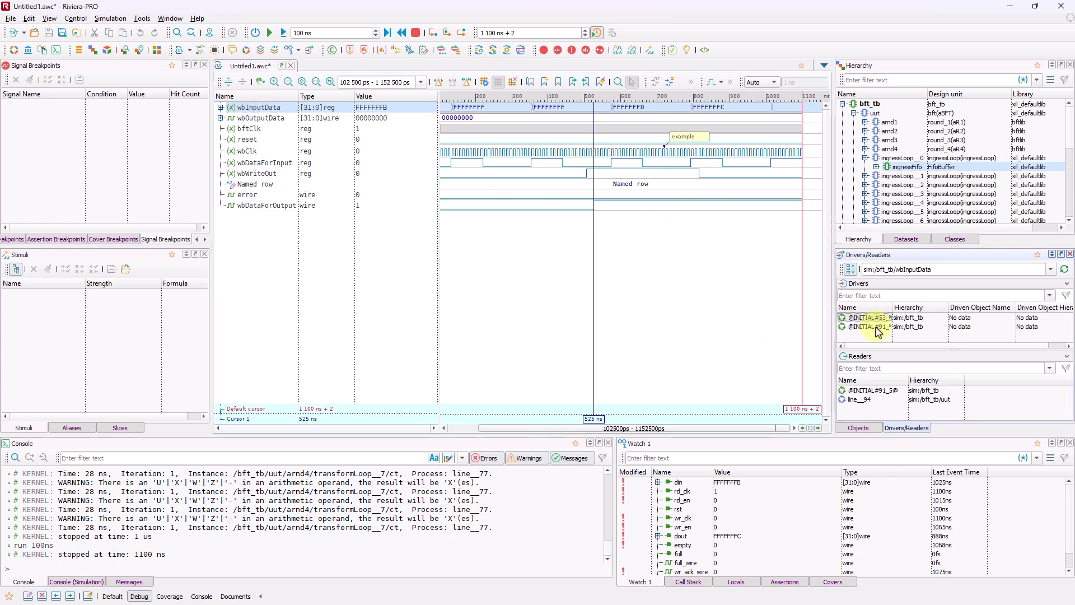
{"action": "left_click", "coordinate": [865, 391]}
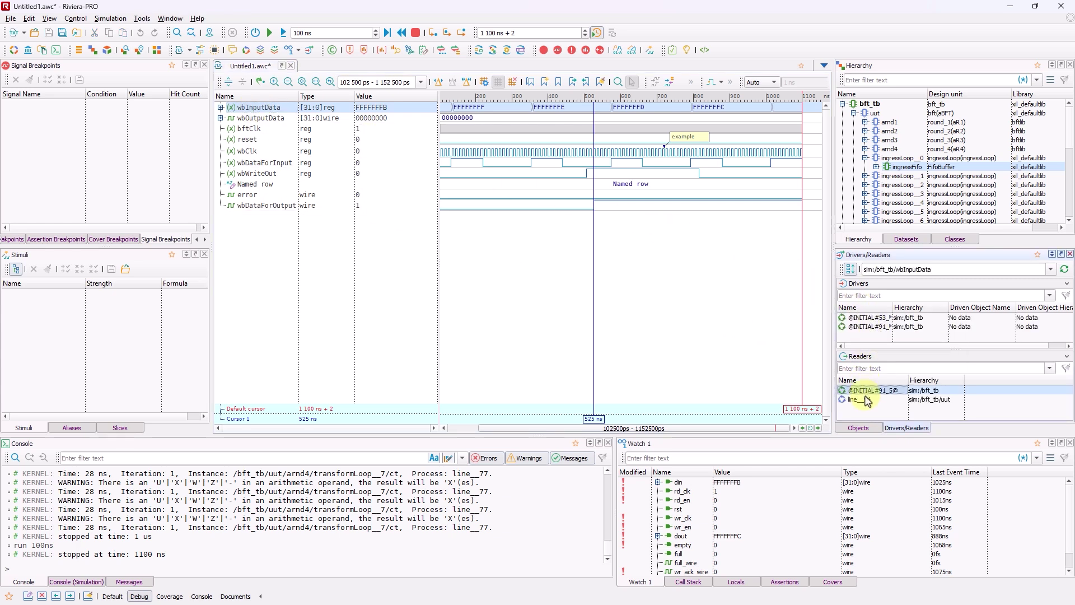
{"action": "left_click", "coordinate": [865, 400]}
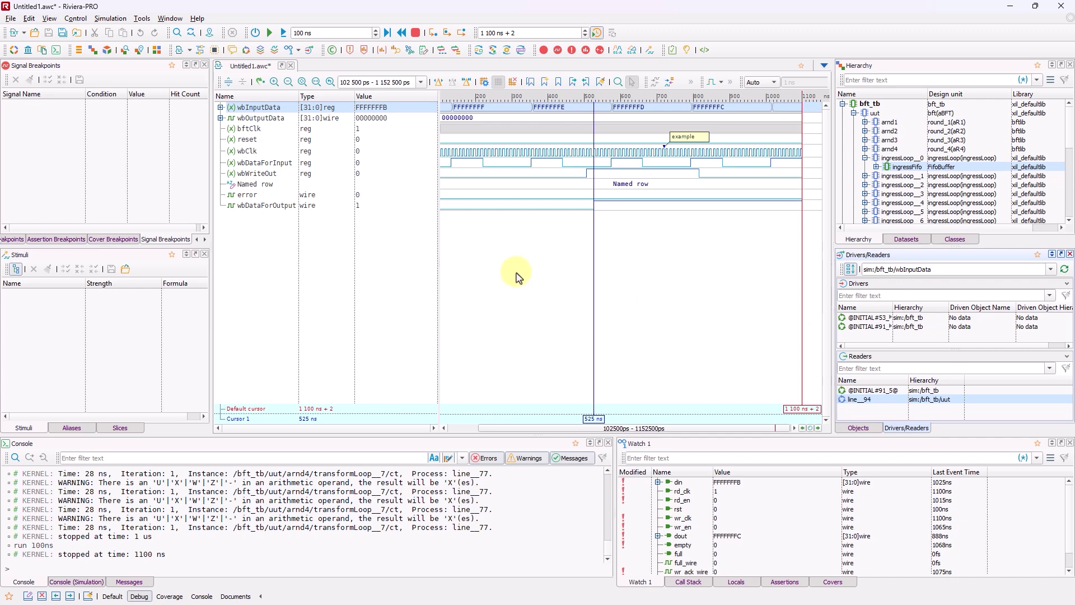
Open a Dataflow view, add bft_tb to it, and expand bft_tb and its uut block
{"action": "left_click", "coordinate": [200, 50]}
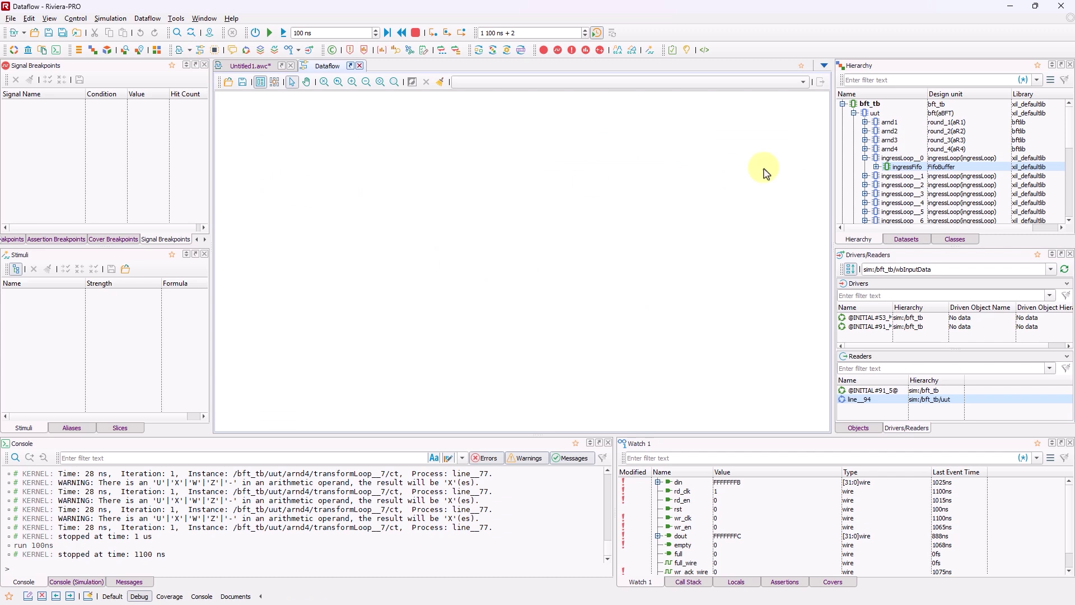
{"action": "left_click_drag", "start_coordinate": [870, 103], "coordinate": [548, 164]}
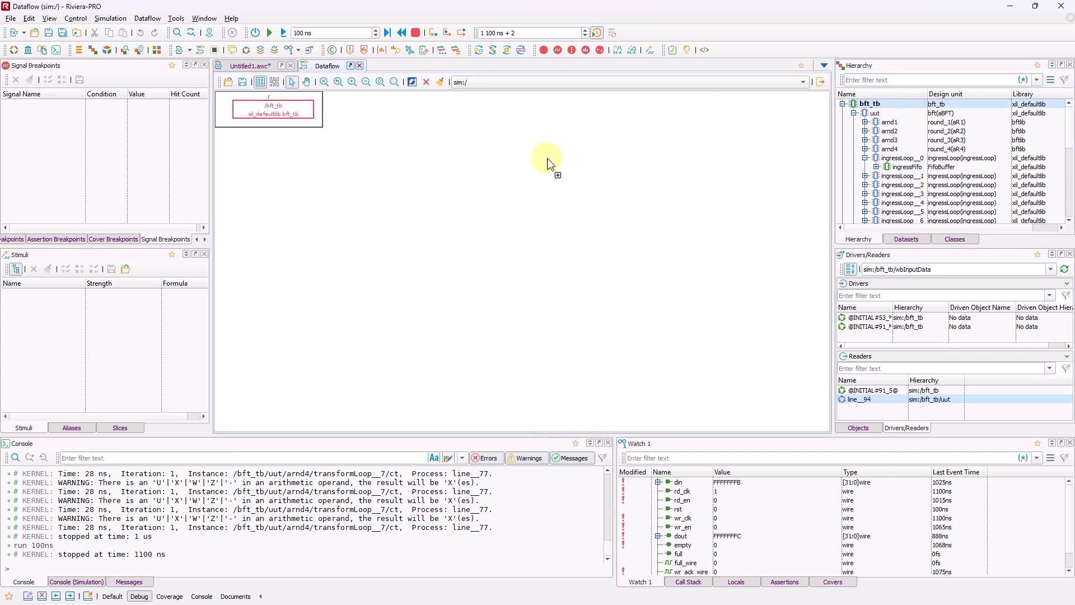
{"action": "double_click", "coordinate": [290, 112]}
{"action": "left_click", "coordinate": [273, 153]}
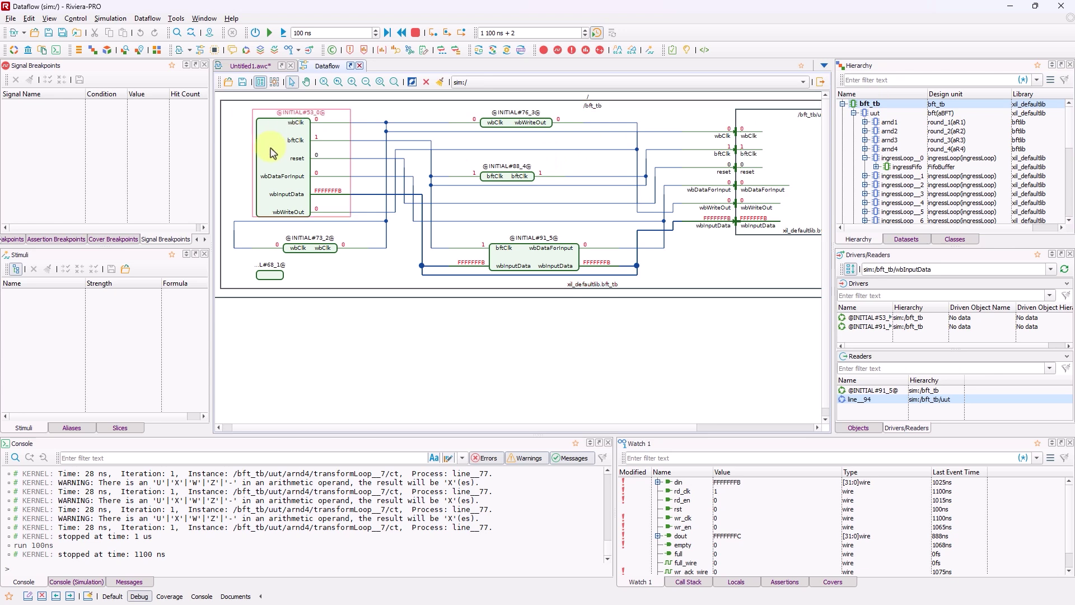
{"action": "double_click", "coordinate": [793, 154]}
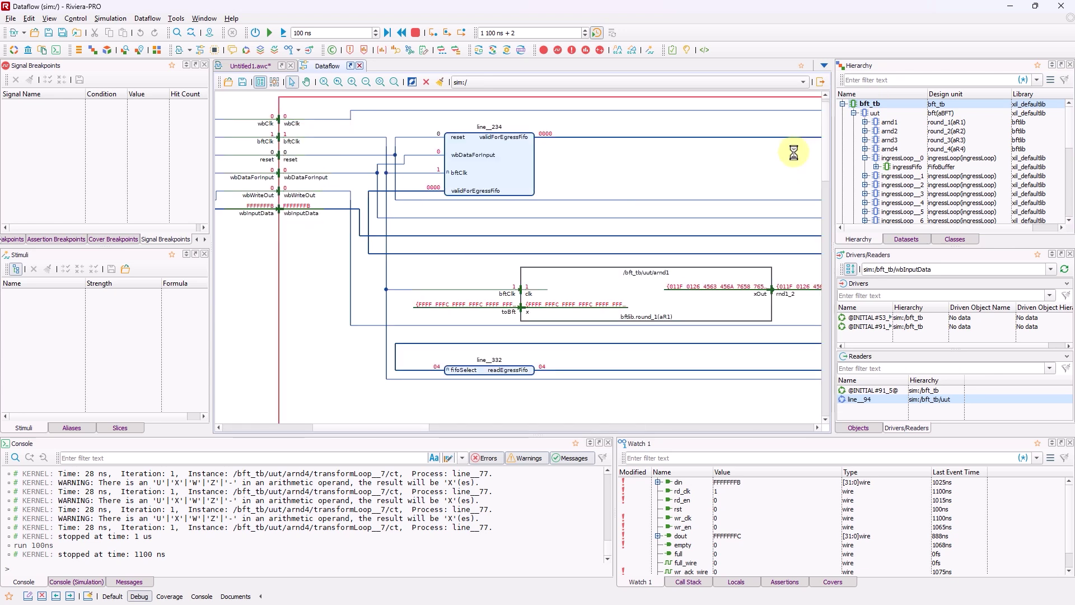
{"action": "left_click_drag", "start_coordinate": [403, 427], "coordinate": [413, 401]}
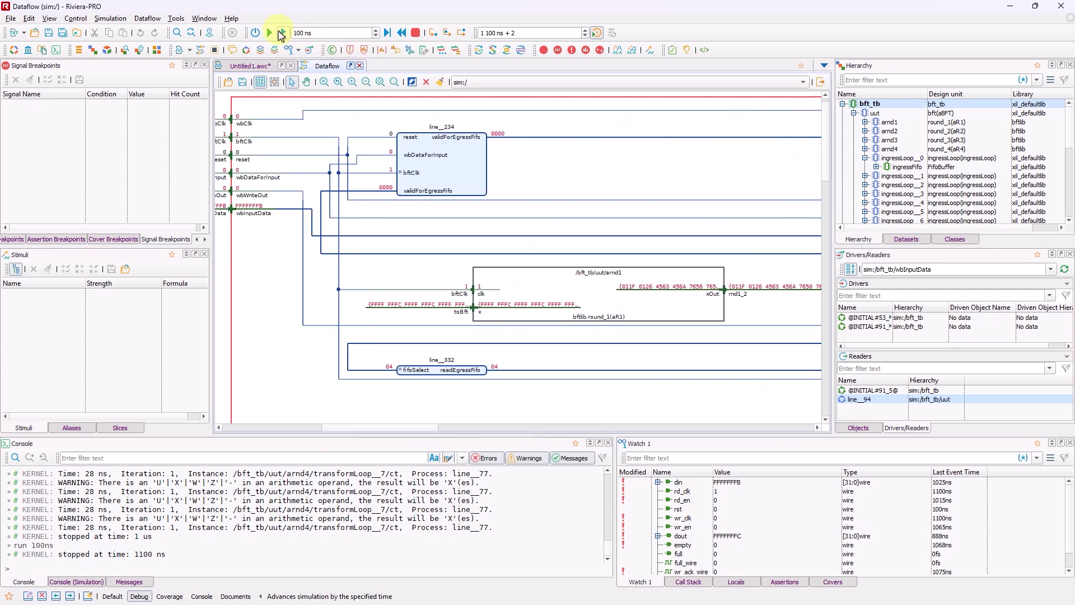
Advance the simulation by 100 ns twice while viewing uut in the dataflow diagram, and return to the waveform
{"action": "left_click", "coordinate": [282, 33]}
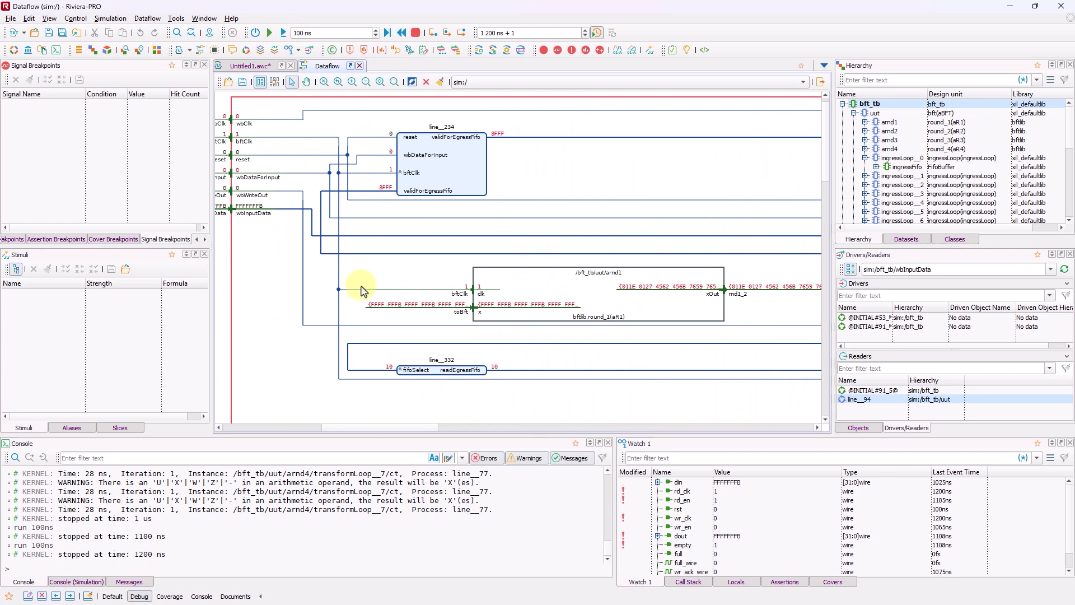
{"action": "left_click_drag", "start_coordinate": [414, 428], "coordinate": [402, 428]}
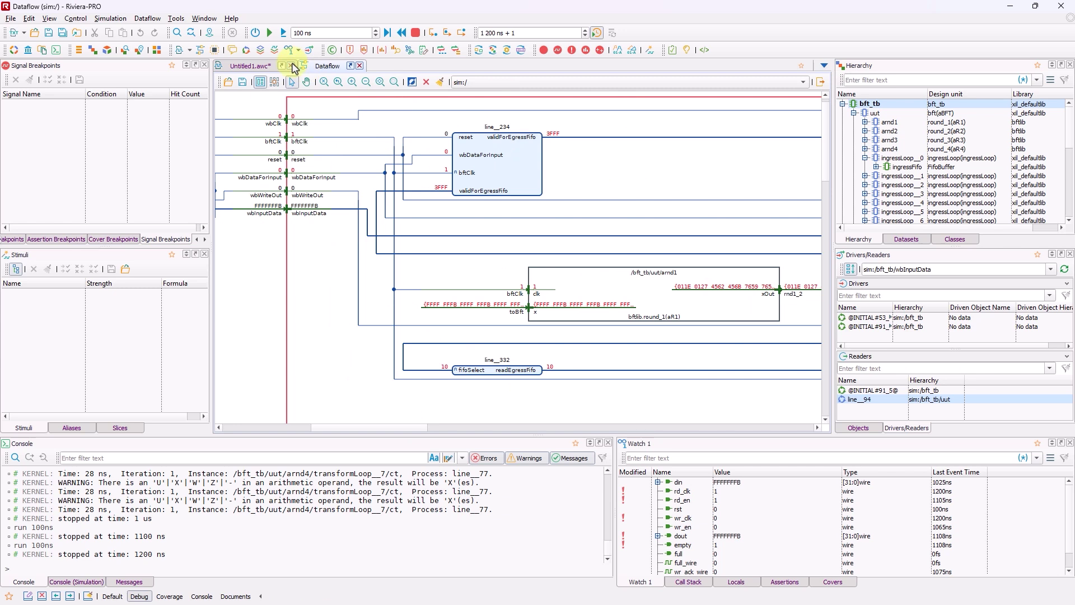
{"action": "left_click", "coordinate": [284, 34]}
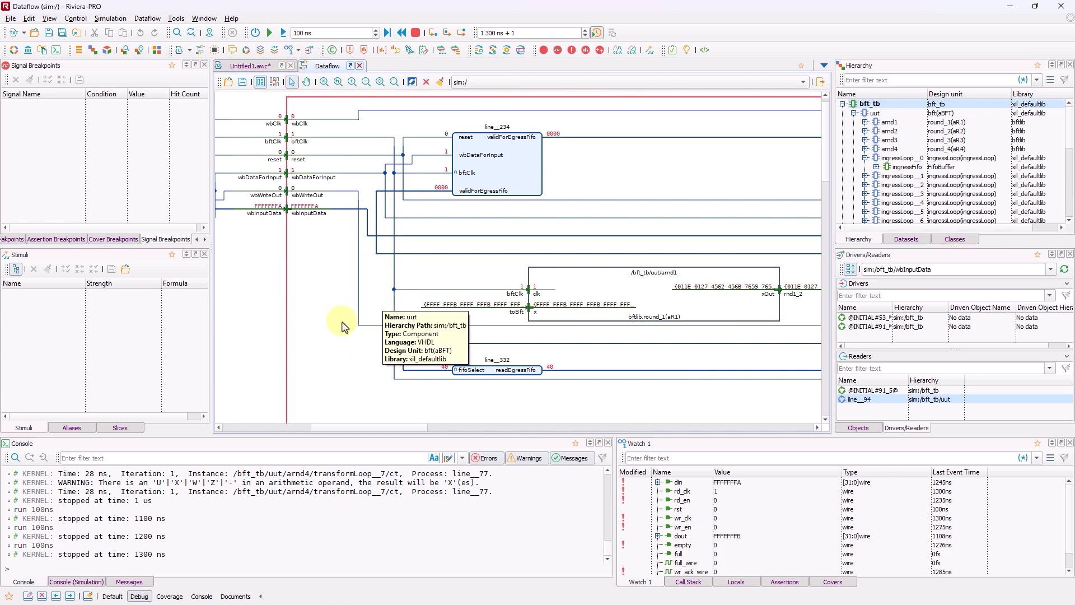
{"action": "left_click", "coordinate": [249, 66]}
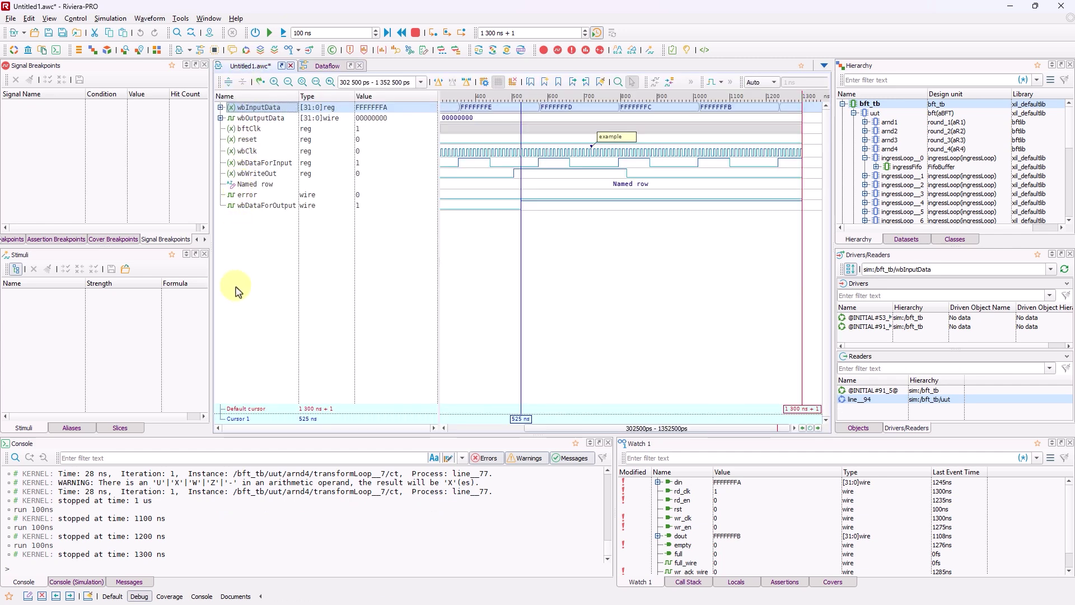
Look through the assertion, C code and signal breakpoint lists, and show the Objects list
{"action": "left_click", "coordinate": [87, 239]}
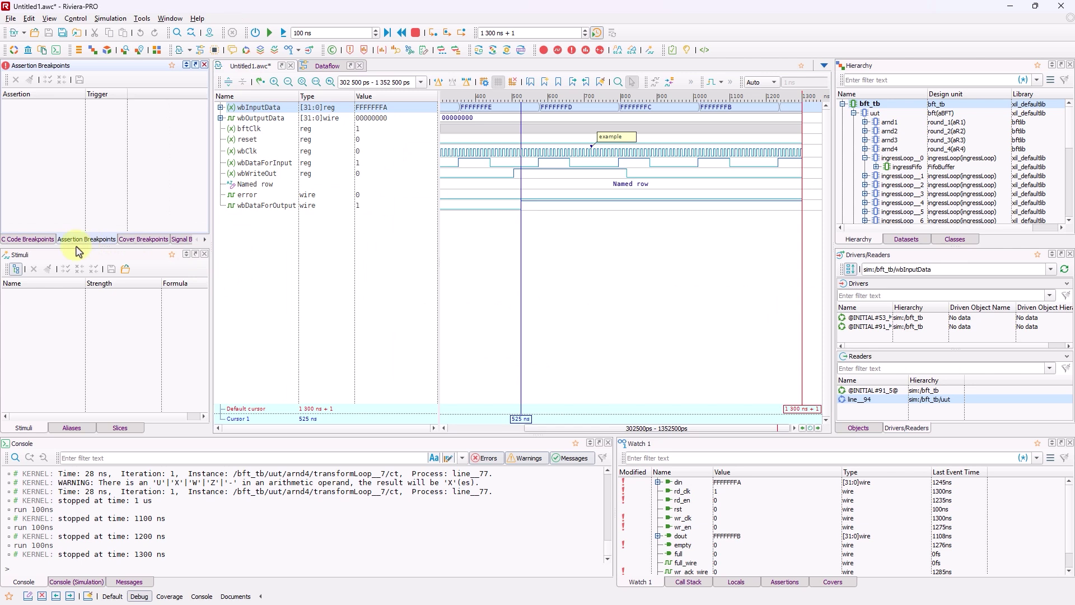
{"action": "left_click", "coordinate": [29, 239]}
{"action": "left_click", "coordinate": [180, 239]}
{"action": "left_click", "coordinate": [204, 240]}
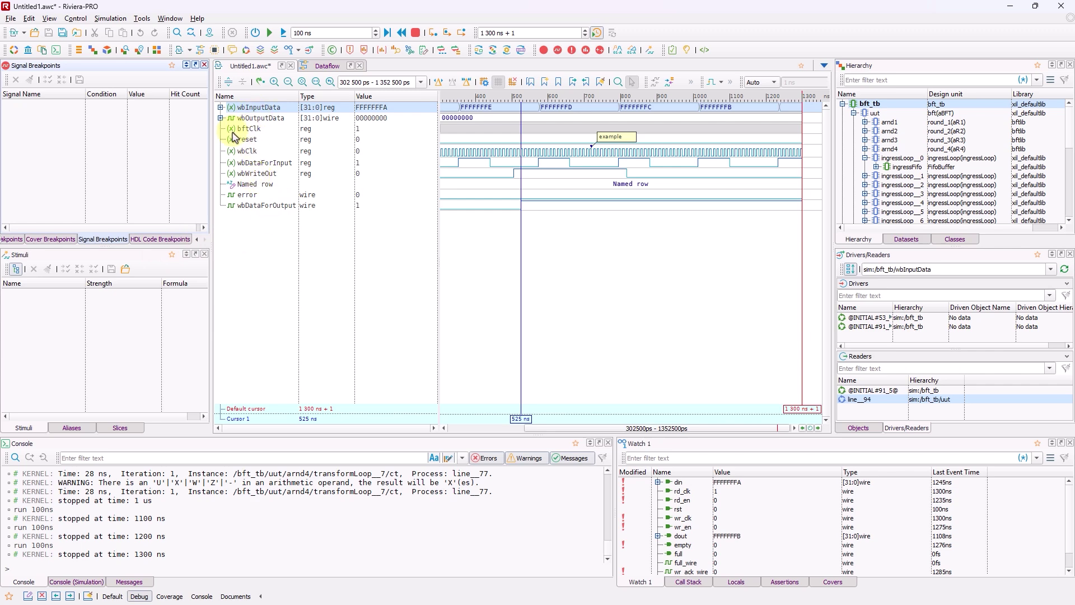
{"action": "left_click", "coordinate": [860, 429]}
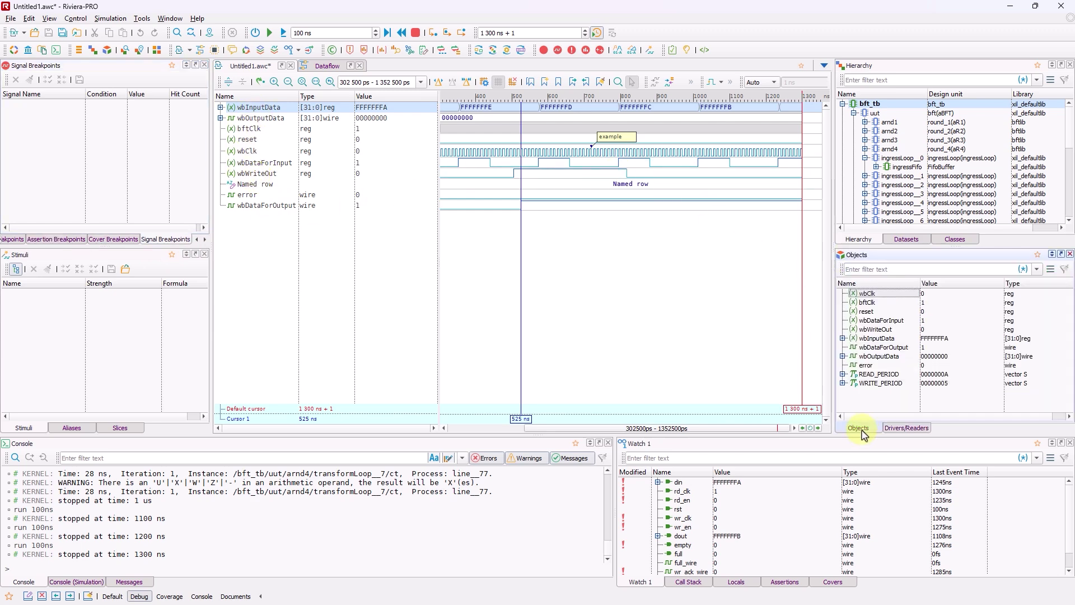
Set an Event signal breakpoint on the reset signal in the waveform
{"action": "right_click", "coordinate": [254, 140]}
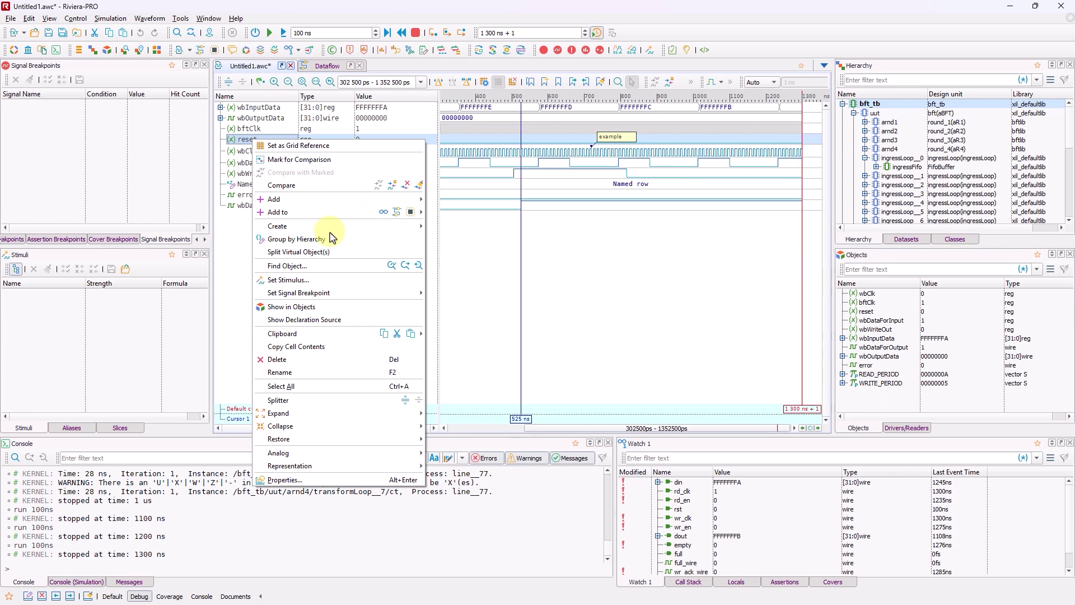
{"action": "mouse_move", "coordinate": [411, 294]}
{"action": "left_click", "coordinate": [444, 307]}
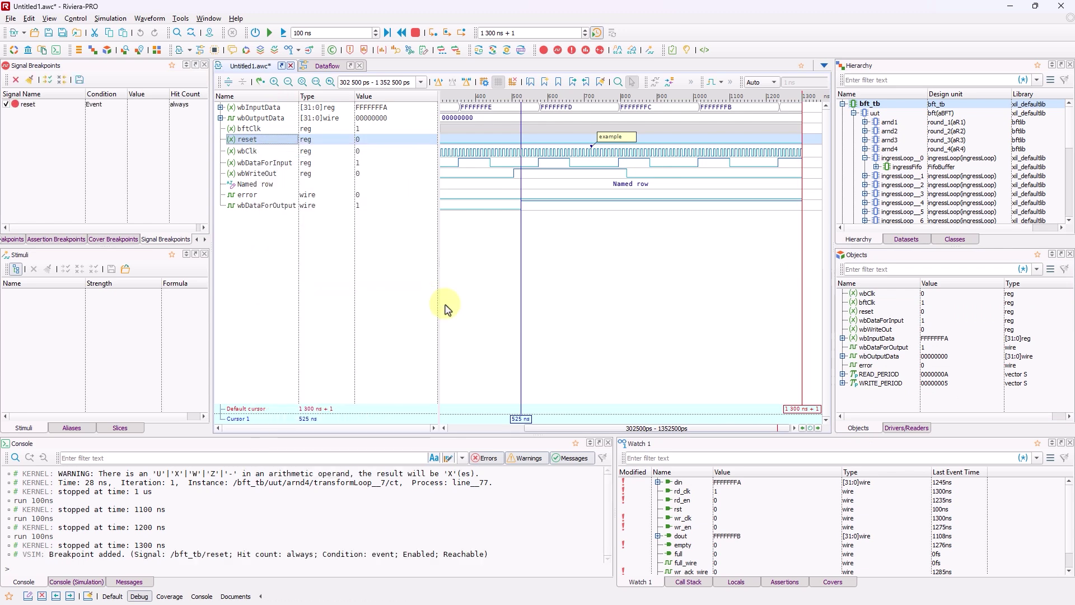
Open the source of arnd1 in bft.vhdl and set a code breakpoint on line 303, wbOutputData <=deMux(0)
{"action": "left_click", "coordinate": [891, 123]}
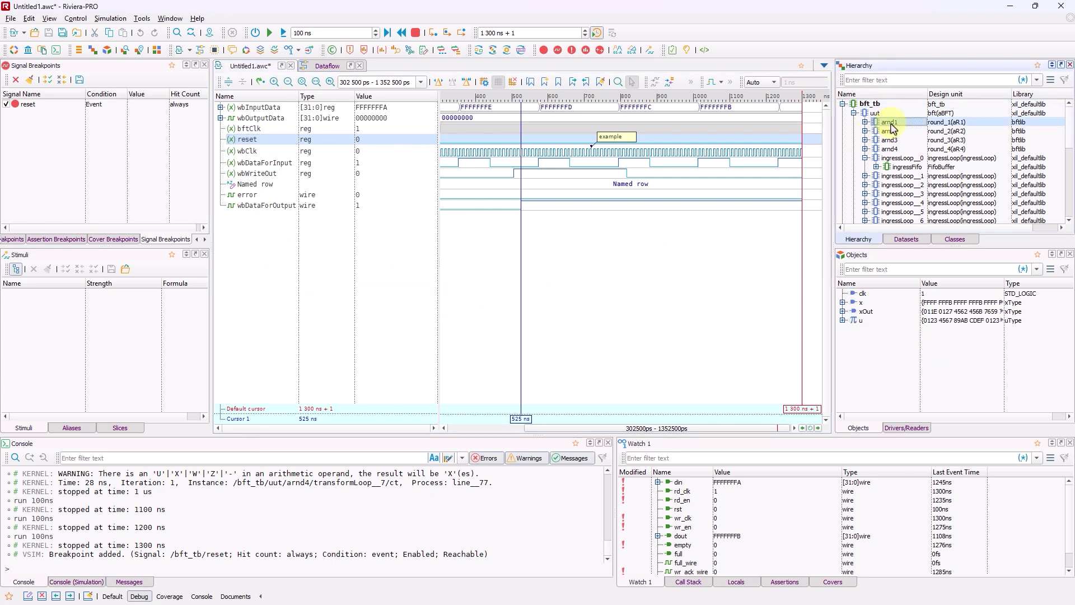
{"action": "double_click", "coordinate": [888, 123]}
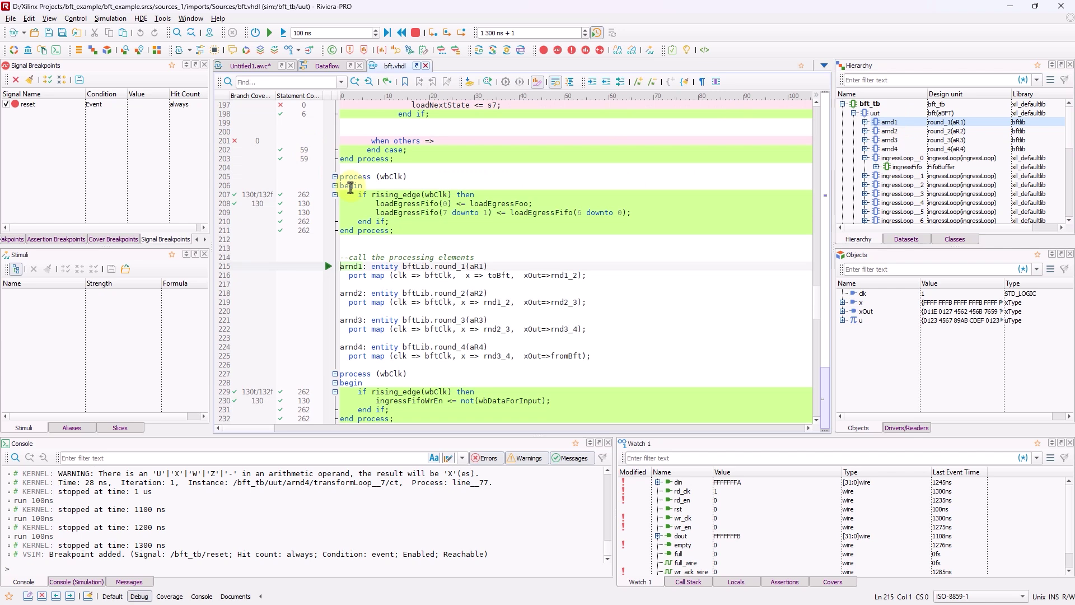
{"action": "scroll", "coordinate": [322, 199], "scroll_direction": "down", "scroll_amount": 19}
{"action": "scroll", "coordinate": [322, 199], "scroll_direction": "down", "scroll_amount": 4}
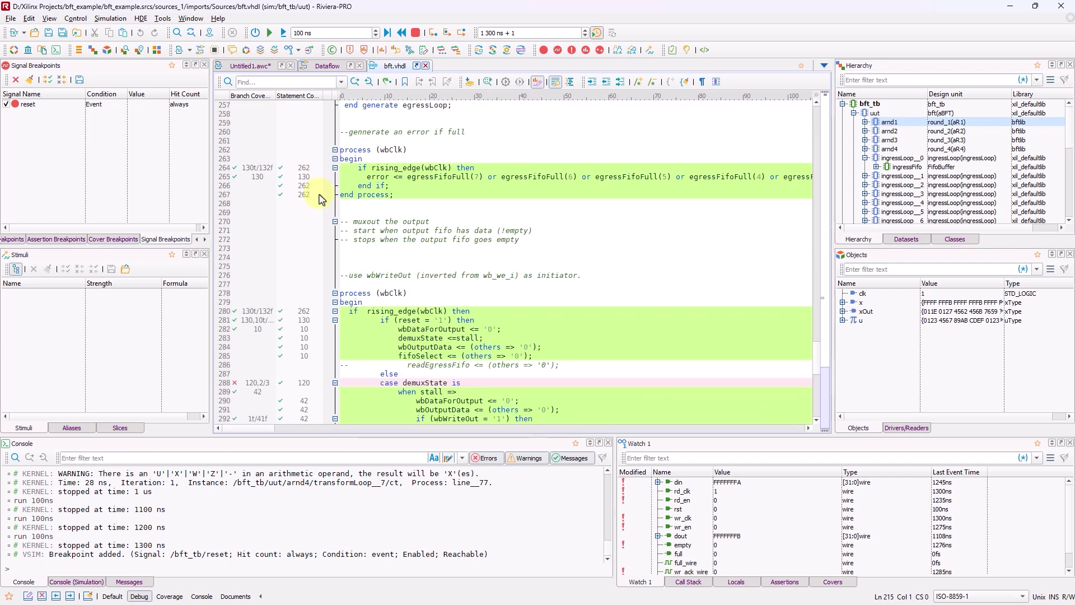
{"action": "scroll", "coordinate": [331, 275], "scroll_direction": "down", "scroll_amount": 2}
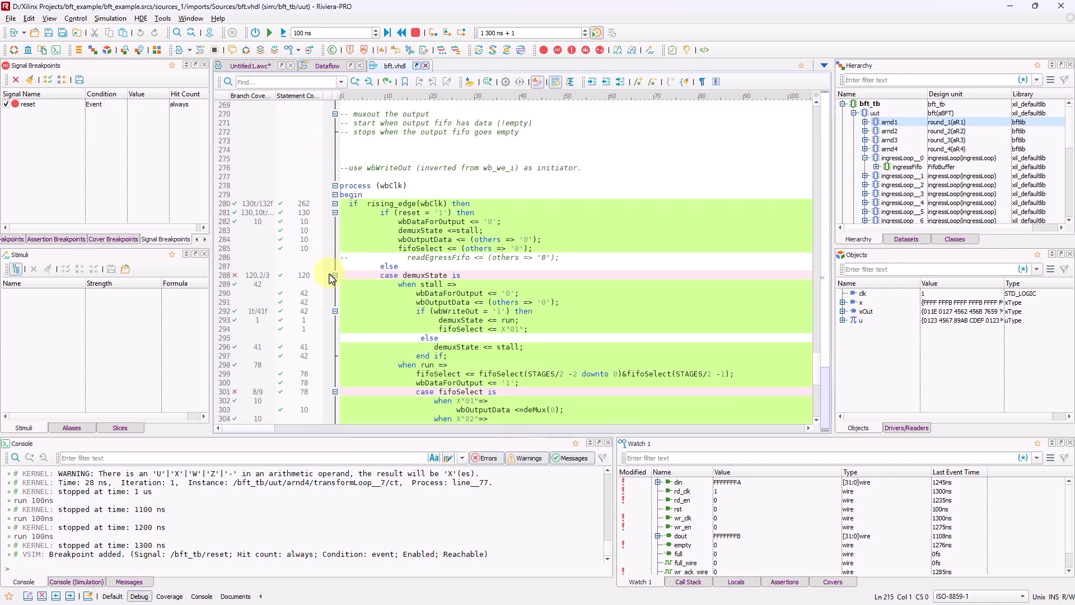
{"action": "left_click", "coordinate": [328, 383]}
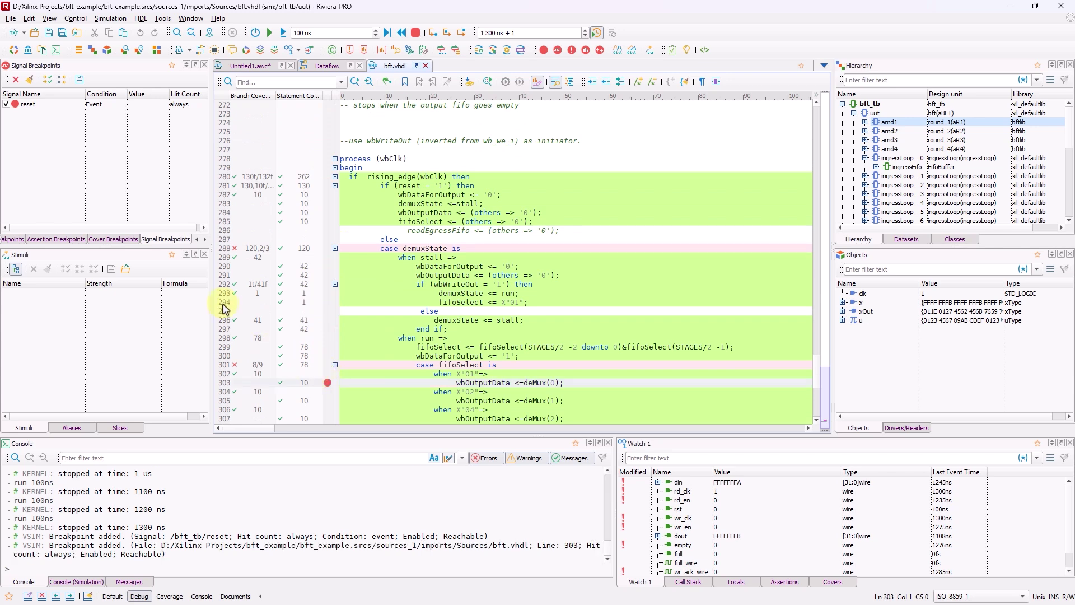
Review the breakpoint lists, delete the reset signal breakpoint and the bft.vhdl code breakpoint, and close the source file
{"action": "left_click", "coordinate": [205, 239]}
{"action": "left_click", "coordinate": [179, 241]}
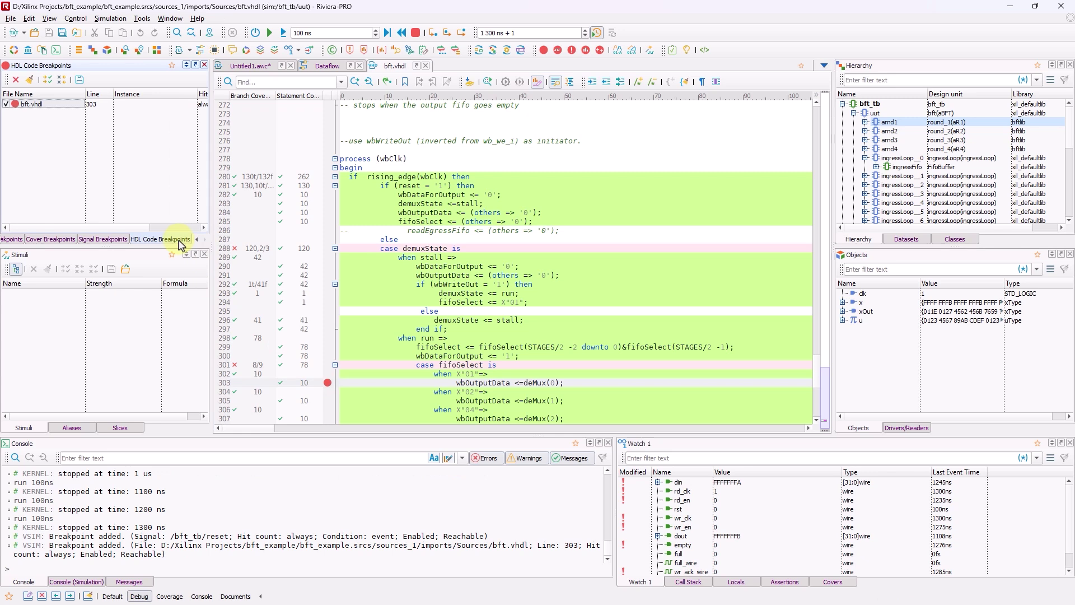
{"action": "left_click", "coordinate": [117, 240]}
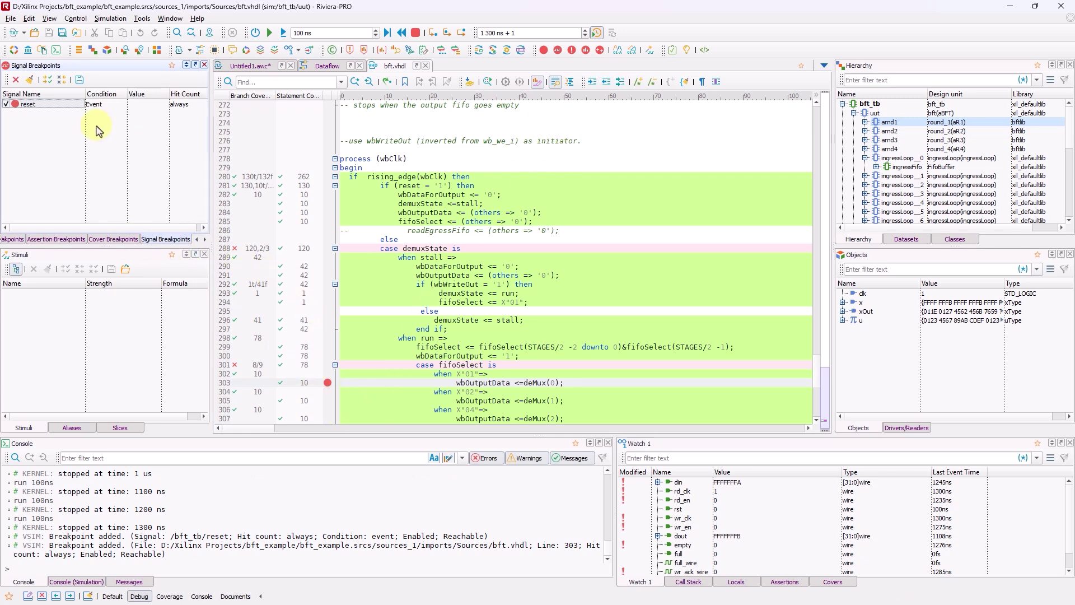
{"action": "left_click", "coordinate": [16, 80]}
{"action": "left_click", "coordinate": [205, 239]}
{"action": "left_click", "coordinate": [162, 240]}
{"action": "left_click", "coordinate": [16, 80]}
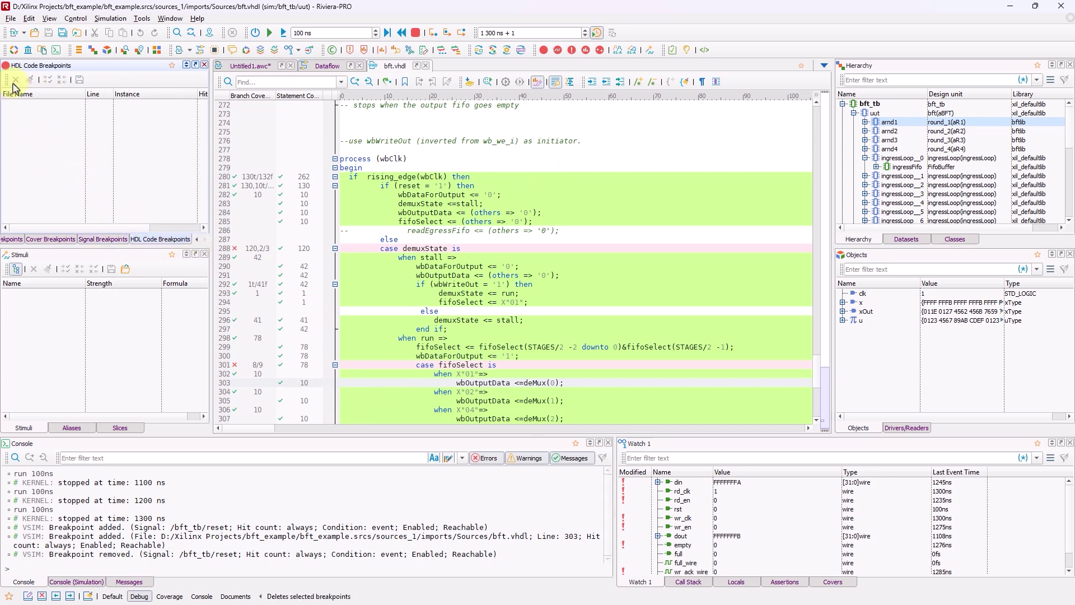
{"action": "left_click", "coordinate": [426, 65]}
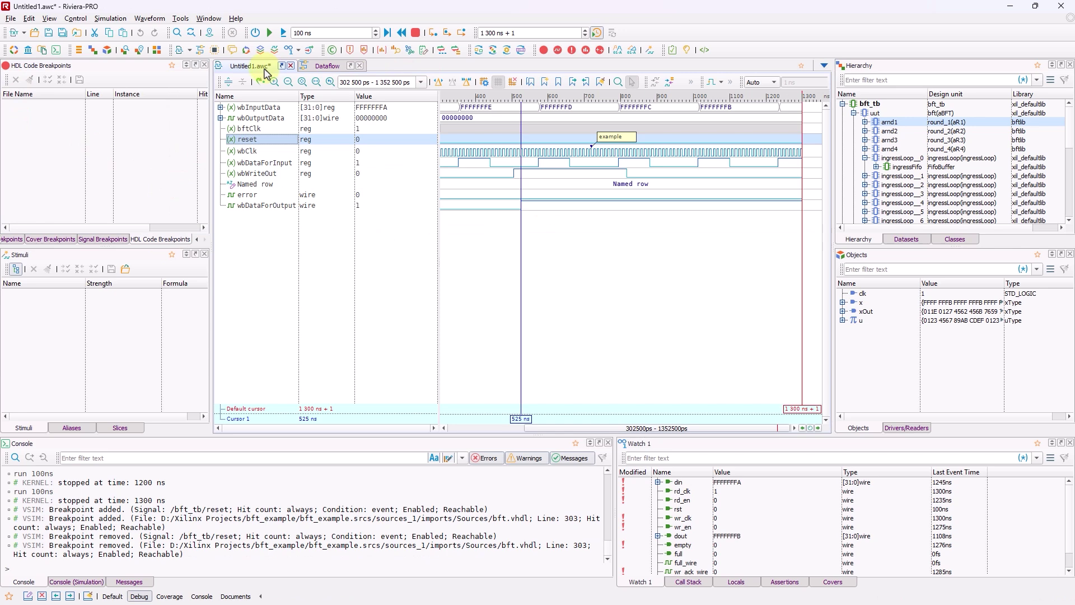
Set an Event signal breakpoint on the error signal in the waveform and show the signal breakpoints list
{"action": "left_click", "coordinate": [258, 199]}
{"action": "right_click", "coordinate": [258, 203]}
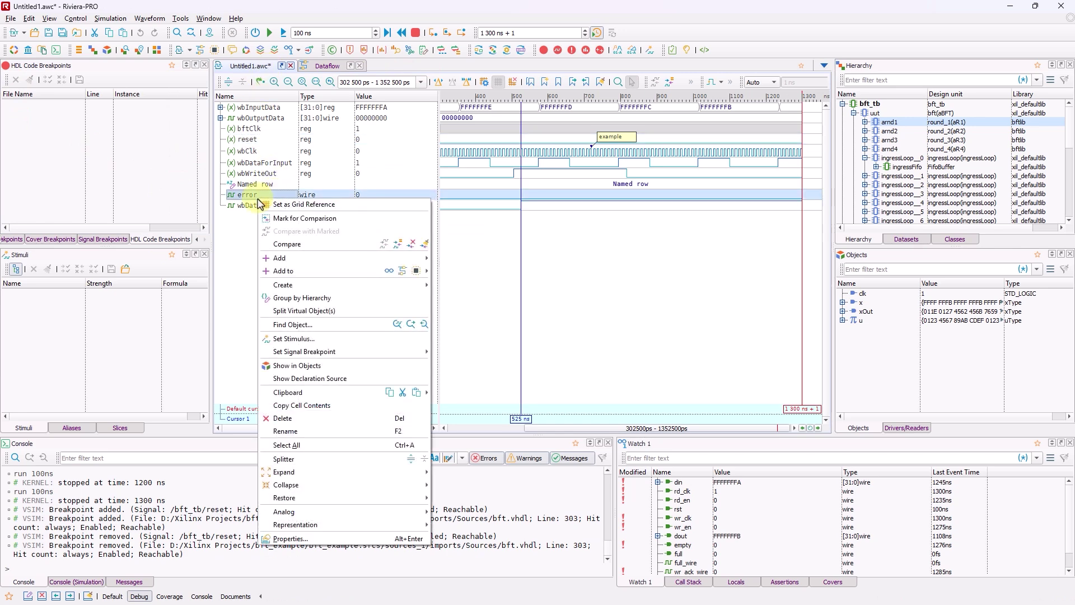
{"action": "mouse_move", "coordinate": [322, 351]}
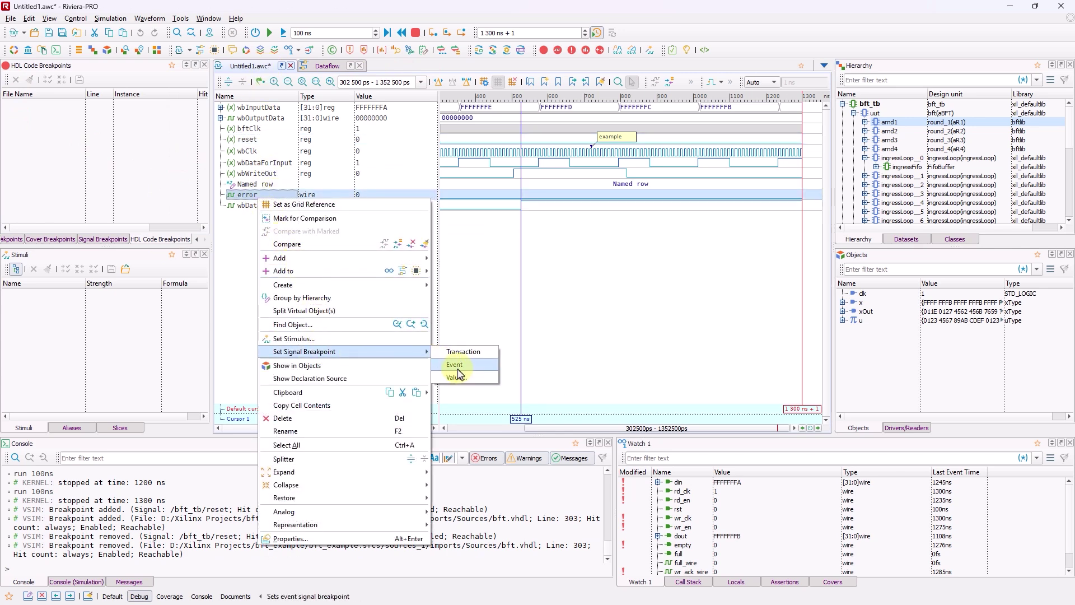
{"action": "left_click", "coordinate": [454, 366]}
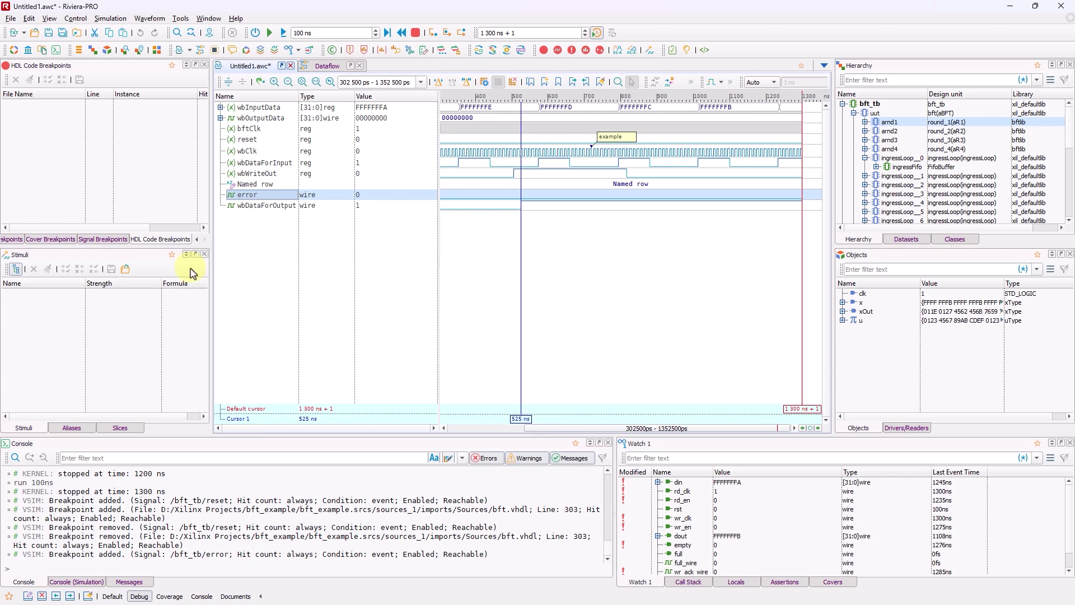
{"action": "left_click", "coordinate": [118, 241]}
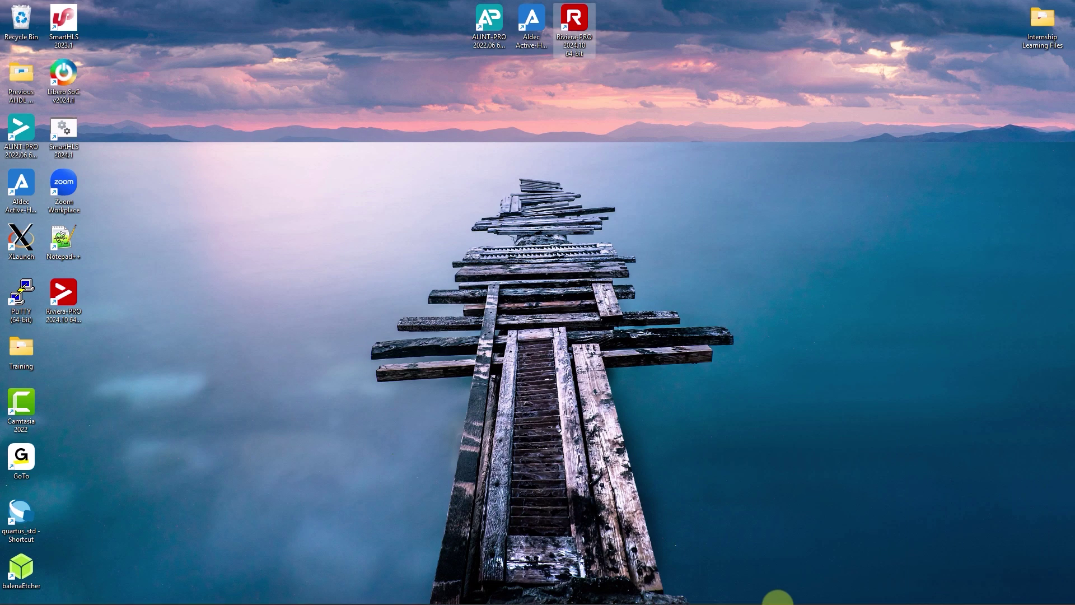
Switch to Vivado, open the bft_example project settings and look through the options
{"action": "left_click", "coordinate": [716, 588]}
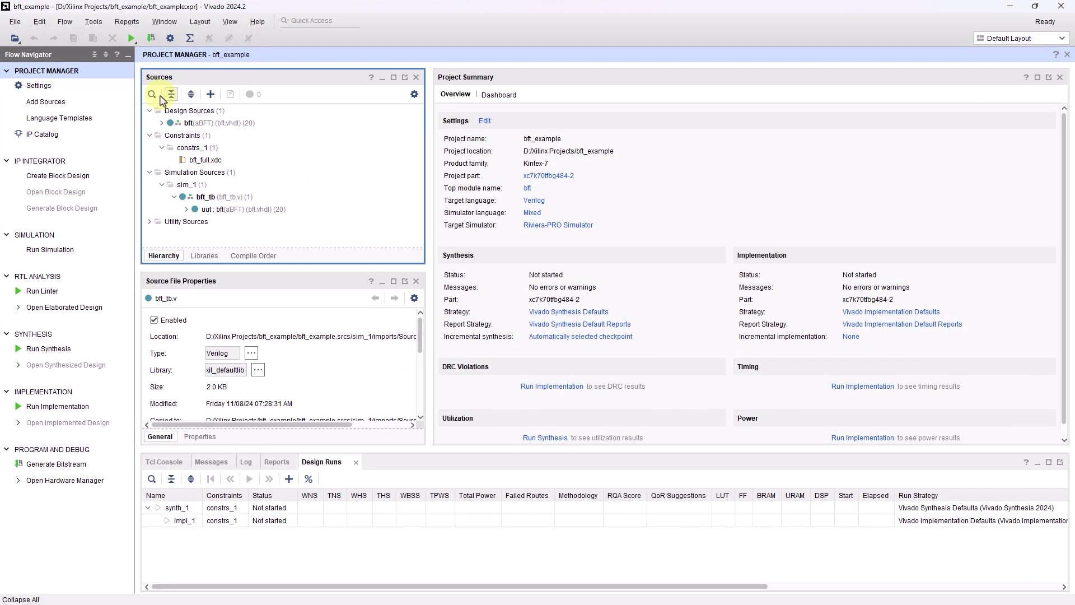
{"action": "left_click", "coordinate": [39, 85]}
{"action": "scroll", "coordinate": [672, 383], "scroll_direction": "down", "scroll_amount": 2}
{"action": "left_click", "coordinate": [593, 375]}
{"action": "left_click", "coordinate": [594, 389]}
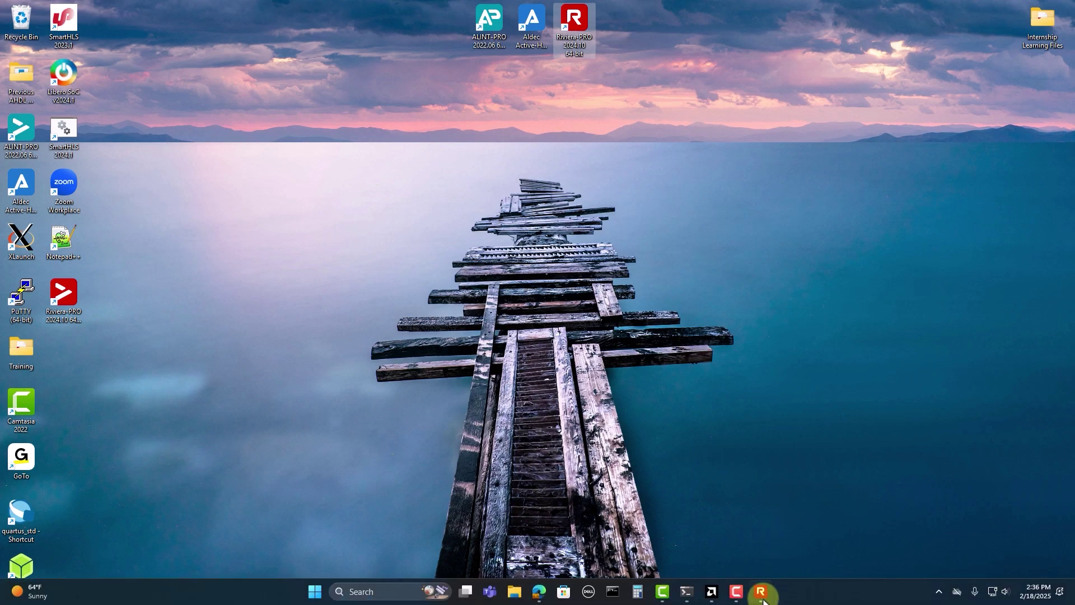
Switch back to Riviera-PRO, run the simulation with run -all to the error signal breakpoint, and close the bft.vhdl source
{"action": "left_click", "coordinate": [762, 589]}
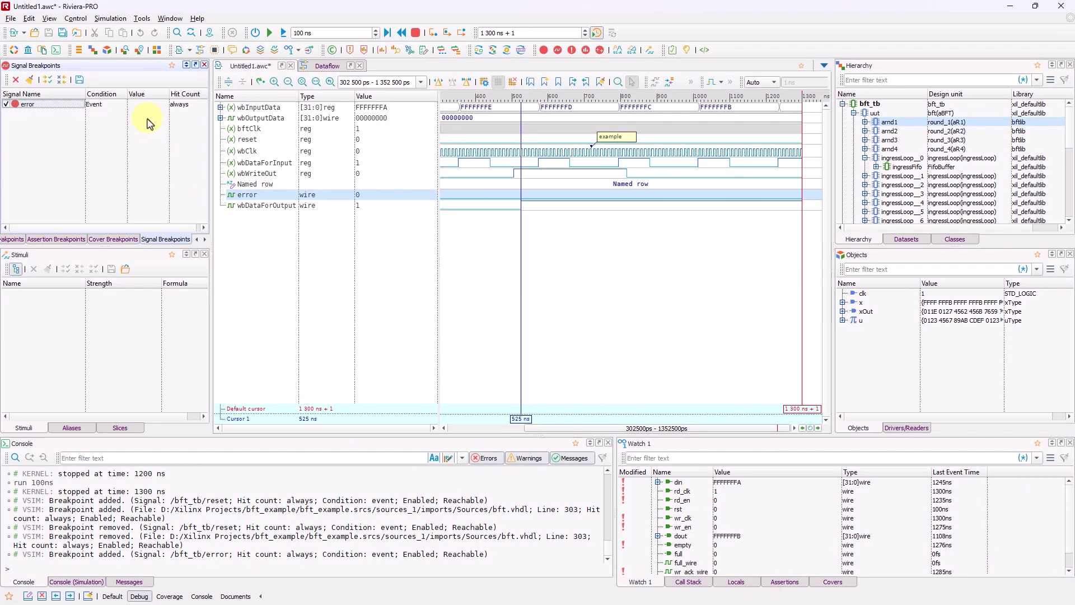
{"action": "left_click", "coordinate": [270, 34]}
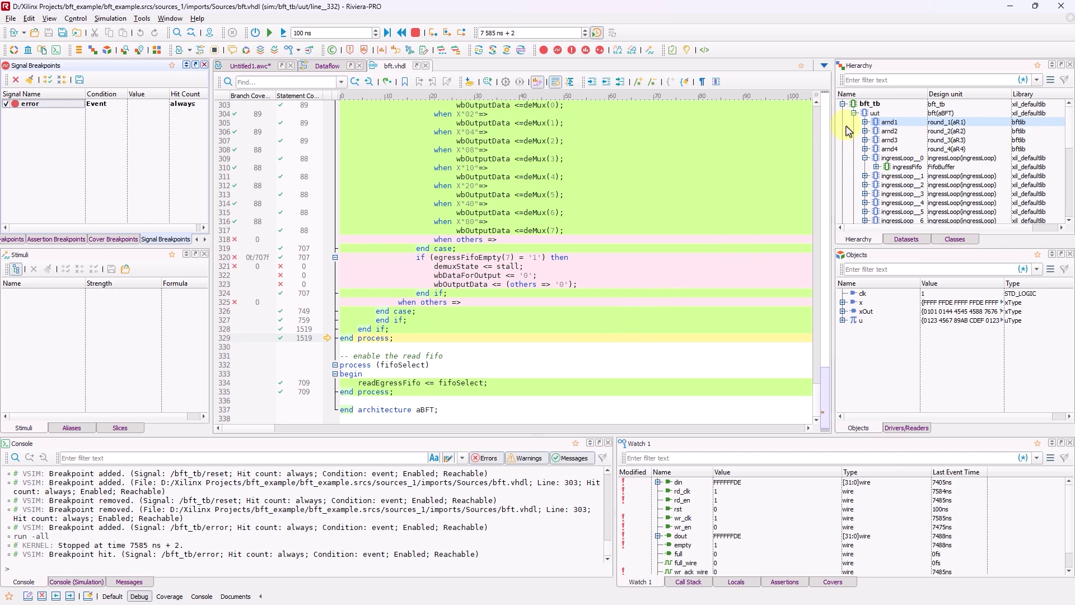
{"action": "left_click", "coordinate": [427, 68]}
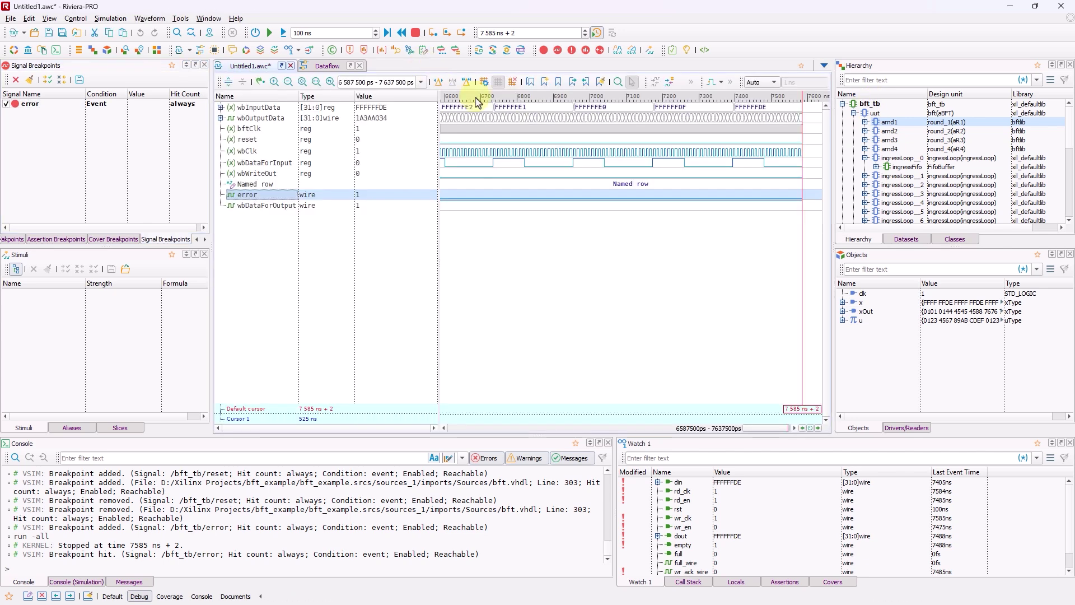
Open the source of arnd1 in bft.vhdl and widen the Branch Coverage and Statement Coverage columns to read their full headings
{"action": "double_click", "coordinate": [890, 124]}
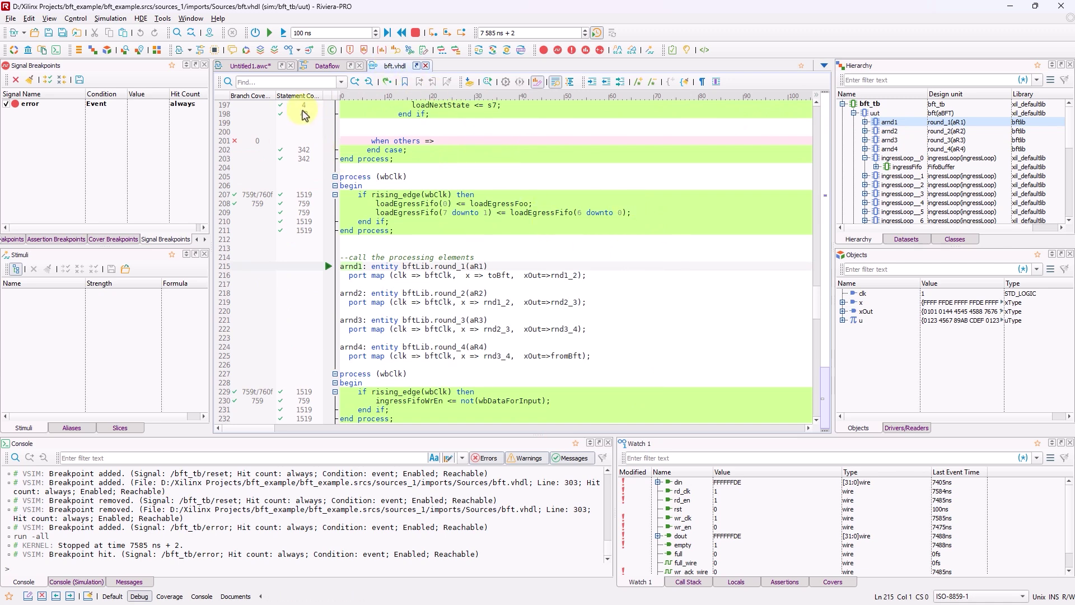
{"action": "left_click_drag", "start_coordinate": [275, 97], "coordinate": [354, 97]}
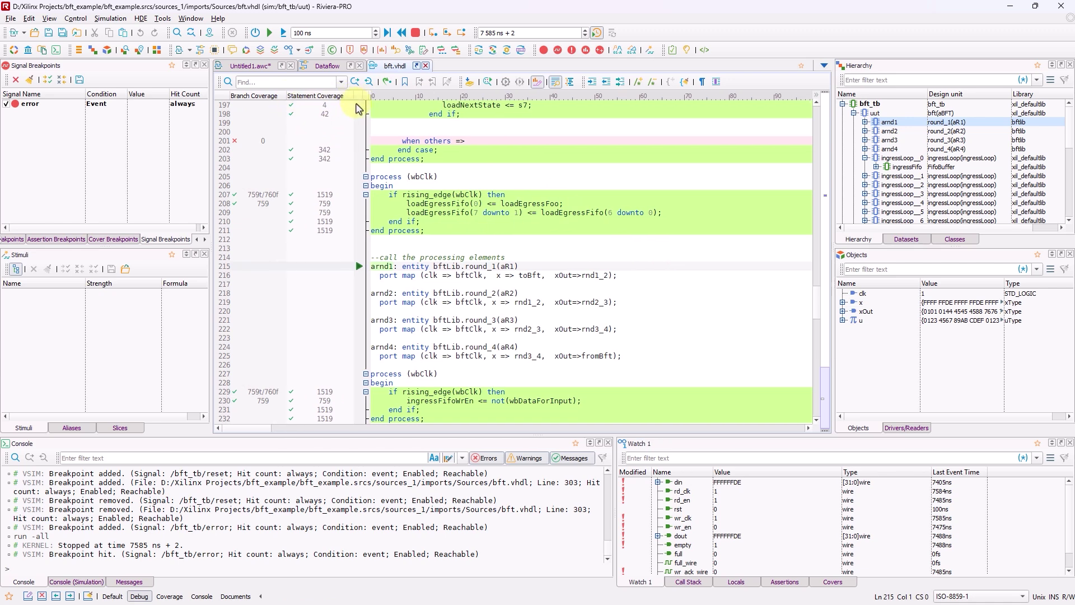
{"action": "scroll", "coordinate": [415, 243], "scroll_direction": "down", "scroll_amount": 3}
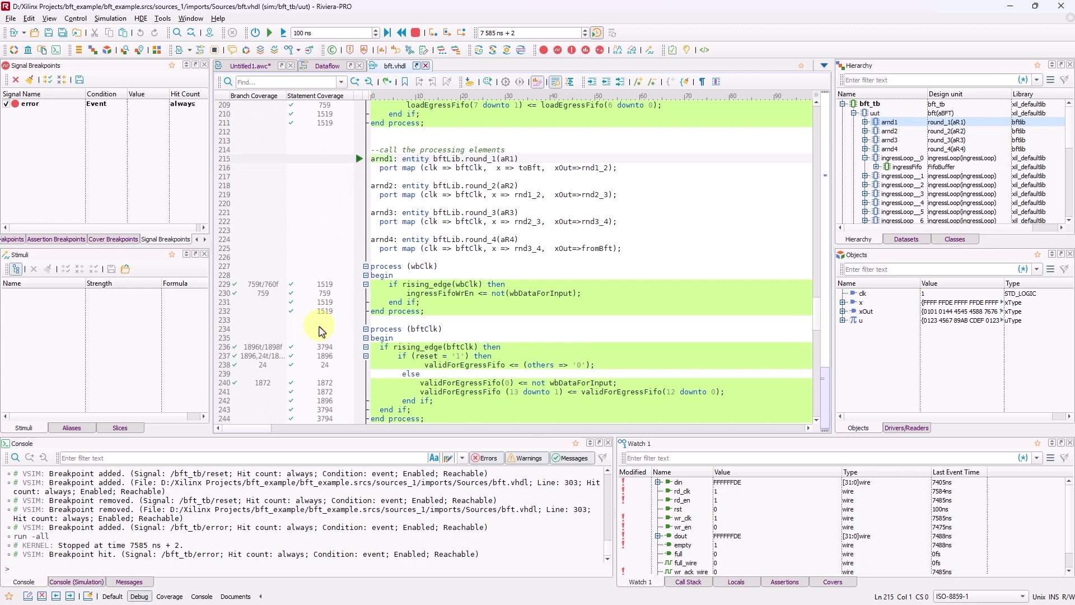
{"action": "scroll", "coordinate": [316, 338], "scroll_direction": "up", "scroll_amount": 7}
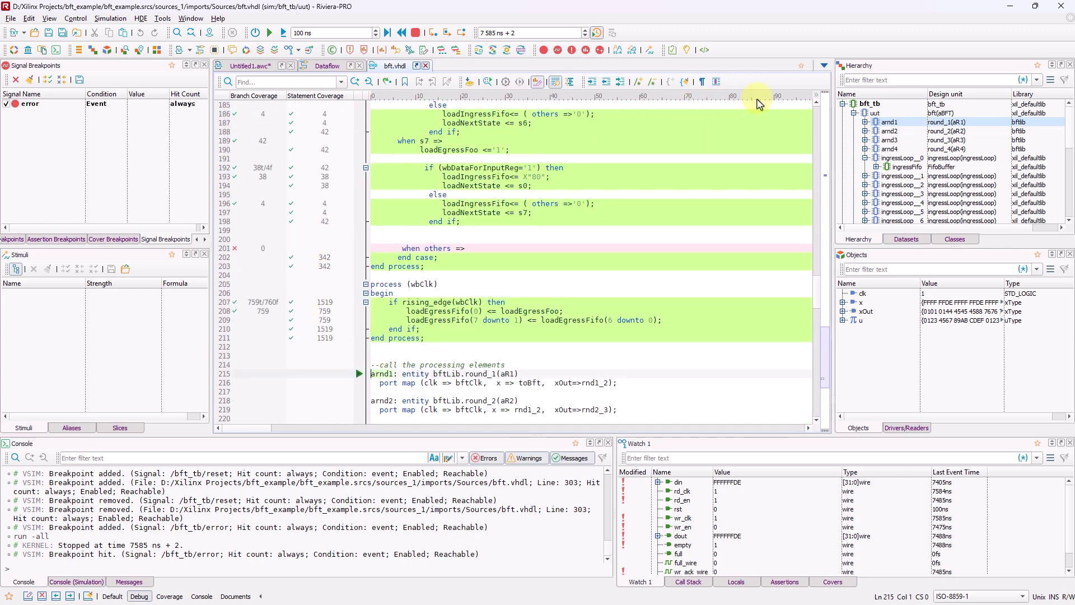
{"action": "left_click", "coordinate": [820, 99]}
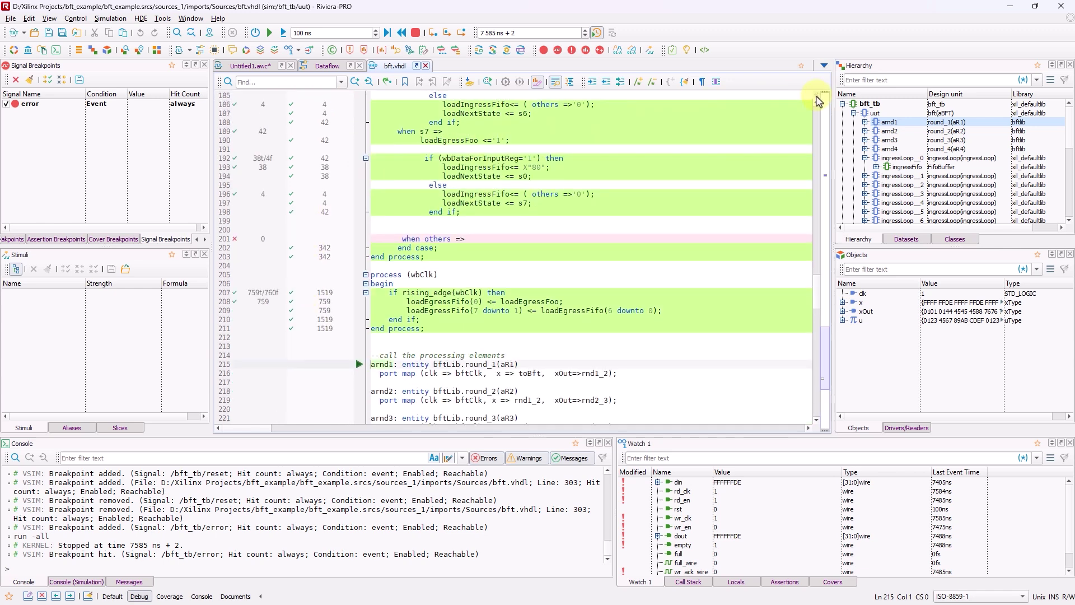
{"action": "left_click", "coordinate": [818, 101]}
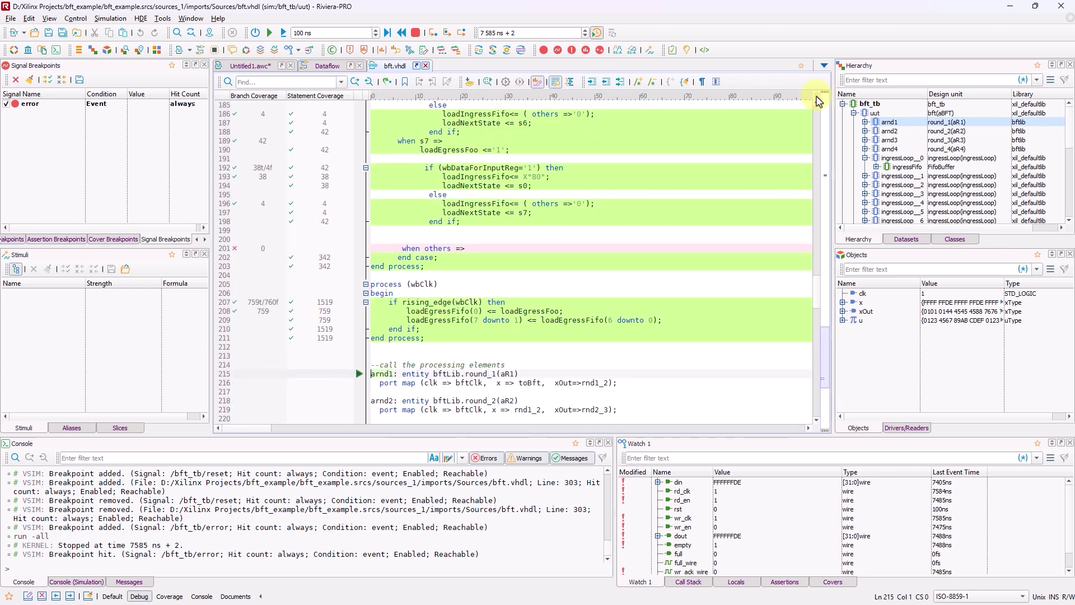
Hide the Branch Coverage and Statement Coverage columns in the source editor and show both again
{"action": "right_click", "coordinate": [656, 101]}
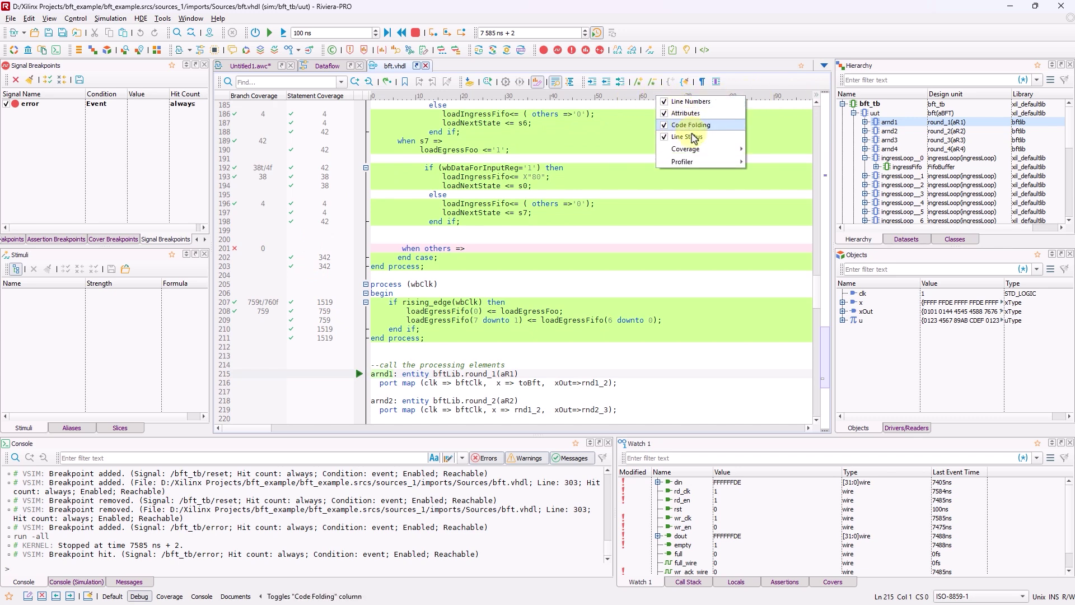
{"action": "mouse_move", "coordinate": [696, 155]}
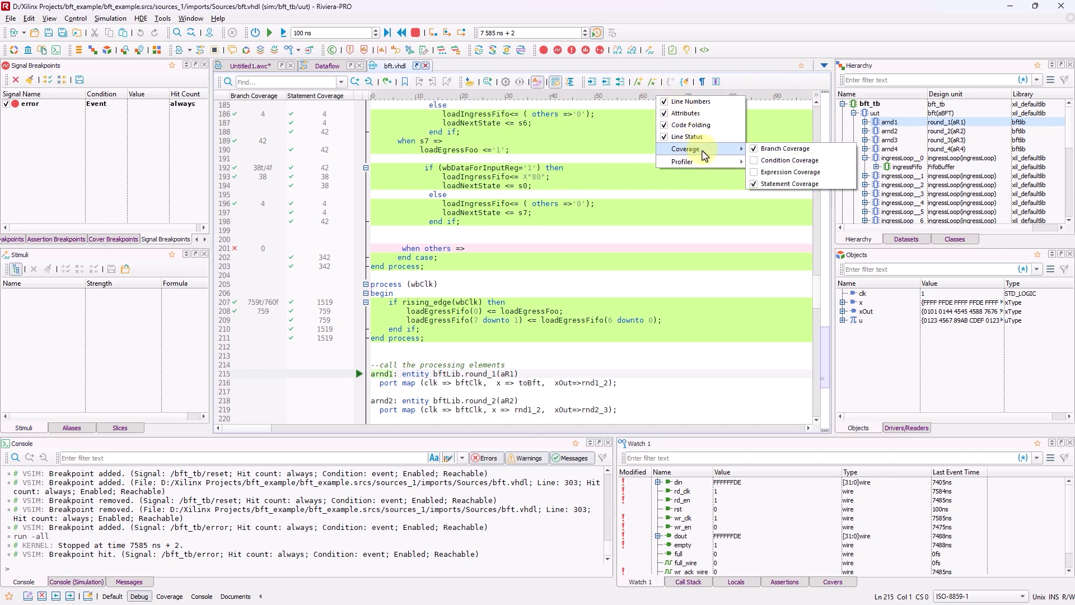
{"action": "left_click", "coordinate": [756, 149]}
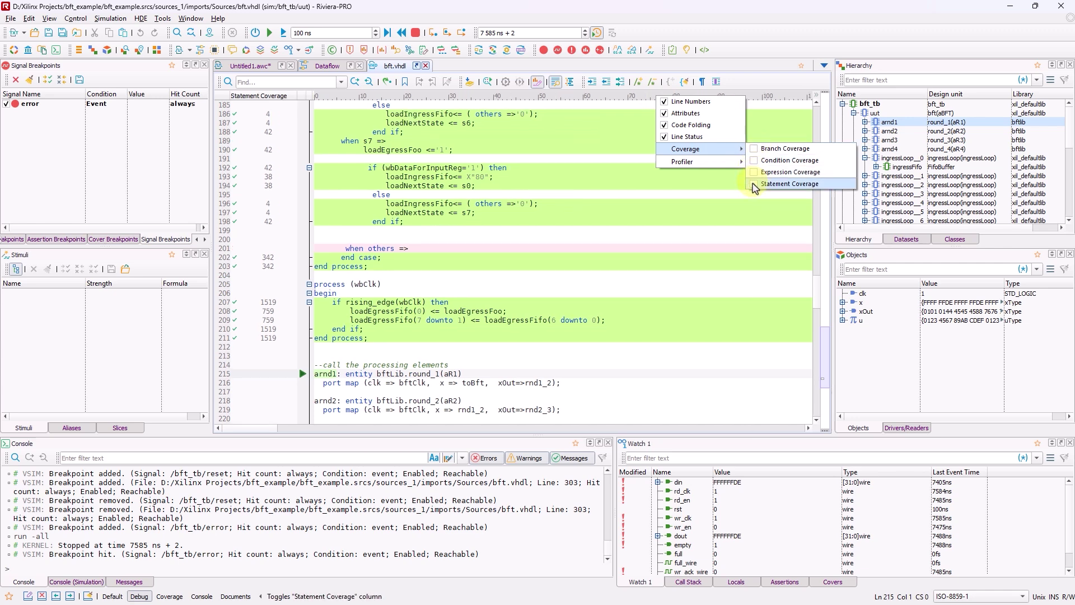
{"action": "left_click", "coordinate": [755, 185]}
{"action": "left_click", "coordinate": [754, 185]}
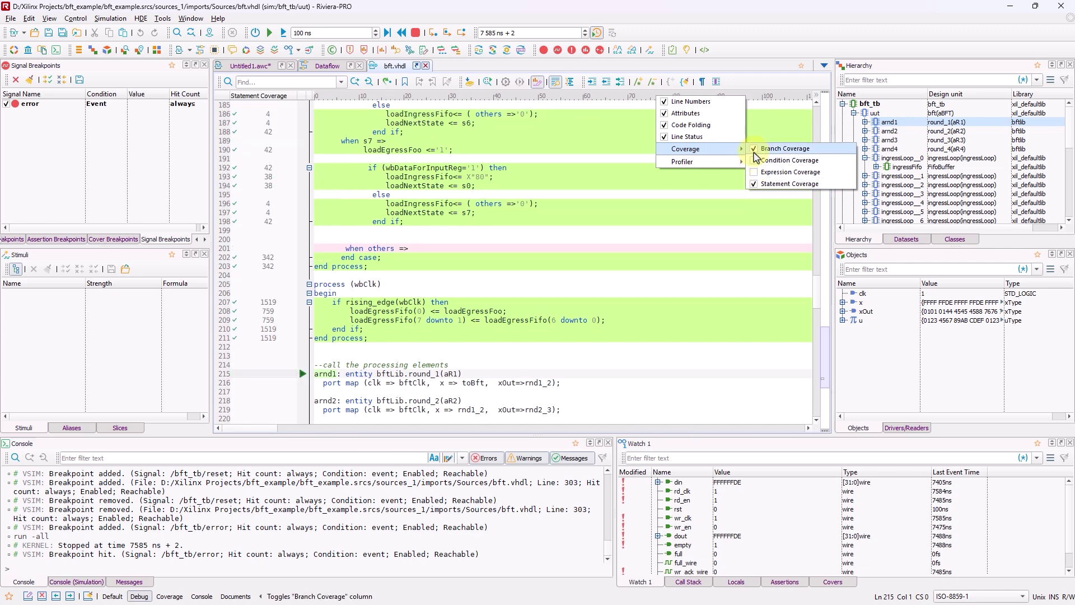
{"action": "left_click", "coordinate": [756, 149]}
{"action": "left_click", "coordinate": [762, 106]}
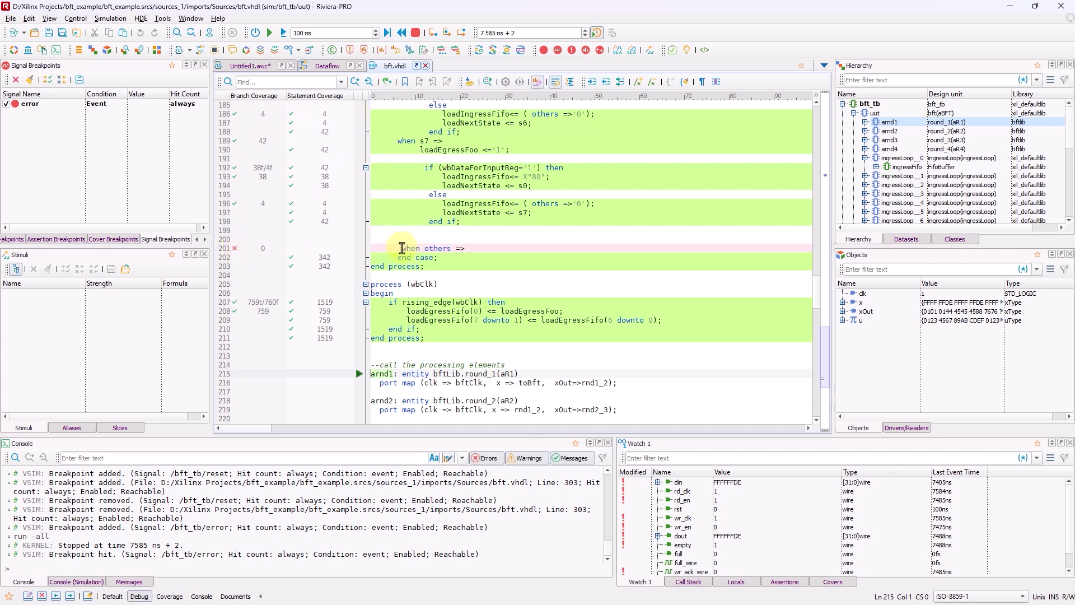
Examine the covered and uncovered lines of the state machine code in bft.vhdl
{"action": "scroll", "coordinate": [401, 247], "scroll_direction": "down", "scroll_amount": 4}
{"action": "scroll", "coordinate": [401, 247], "scroll_direction": "up", "scroll_amount": 15}
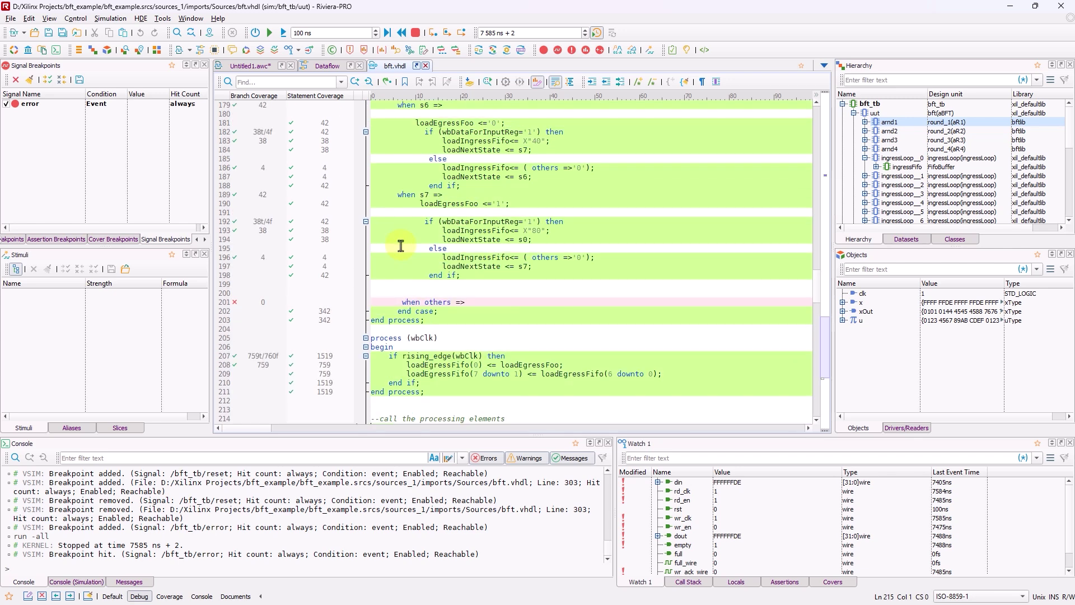
{"action": "scroll", "coordinate": [401, 247], "scroll_direction": "down", "scroll_amount": 12}
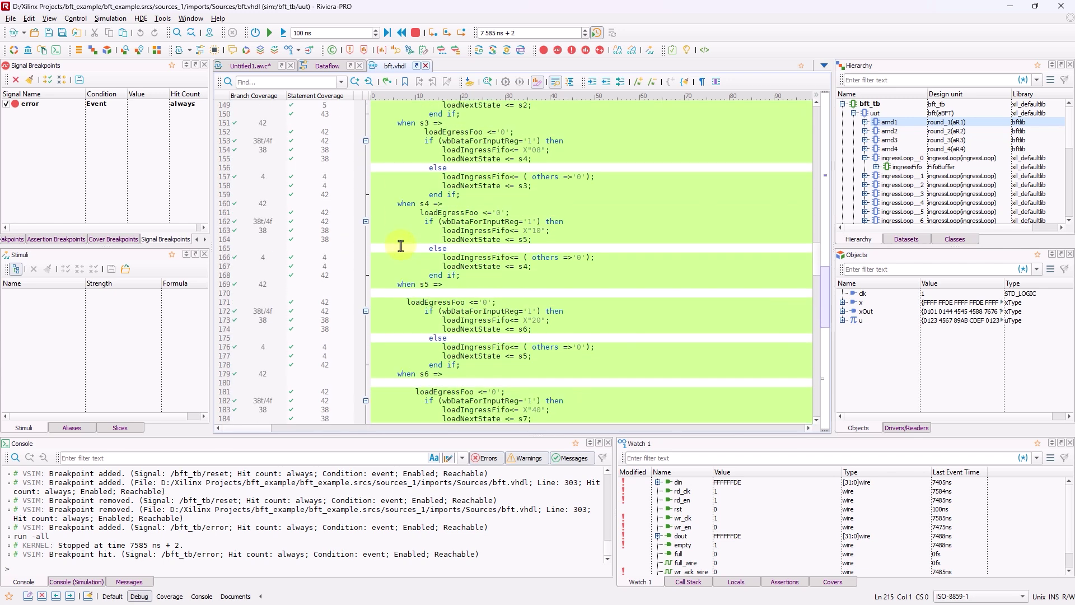
{"action": "scroll", "coordinate": [402, 241], "scroll_direction": "up", "scroll_amount": 3}
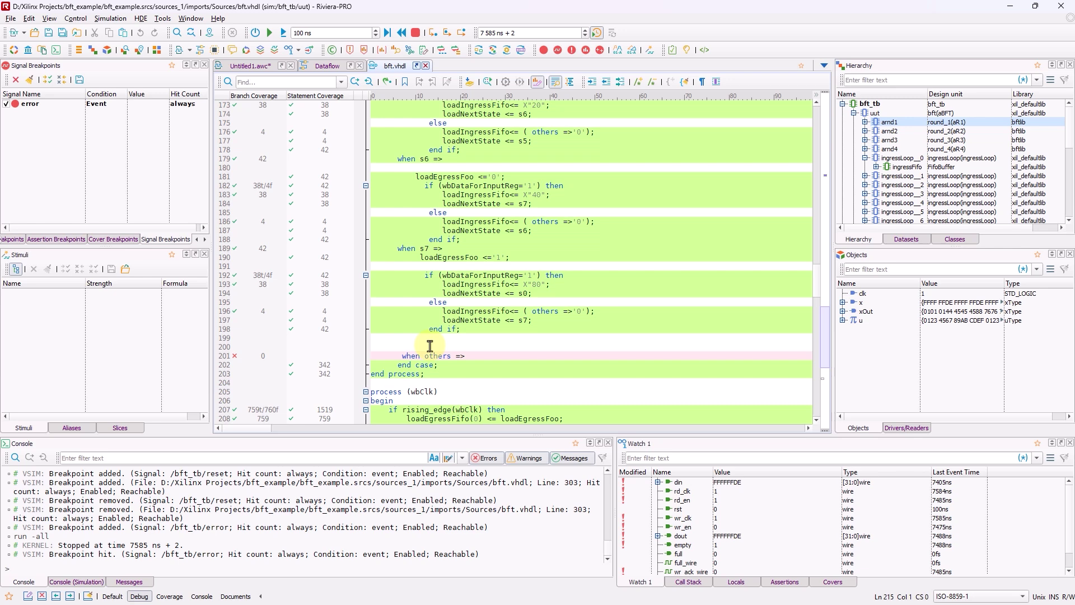
Generate an HTML coverage report with acdb report -html -o sim1.html, and list the working directory with dir to locate the file
{"action": "left_click", "coordinate": [191, 569]}
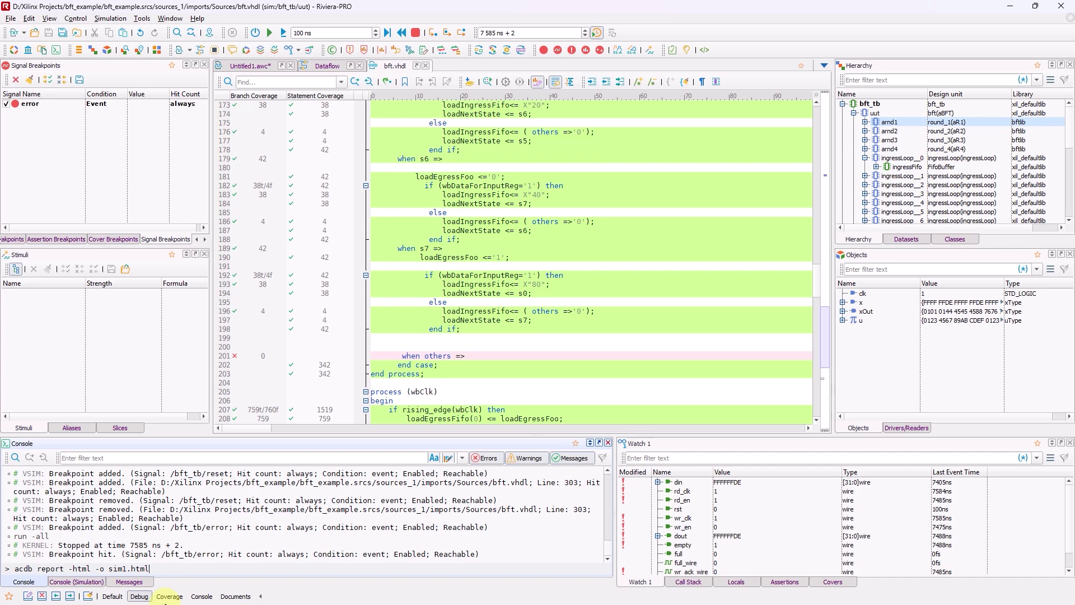
{"action": "key", "text": "Return"}
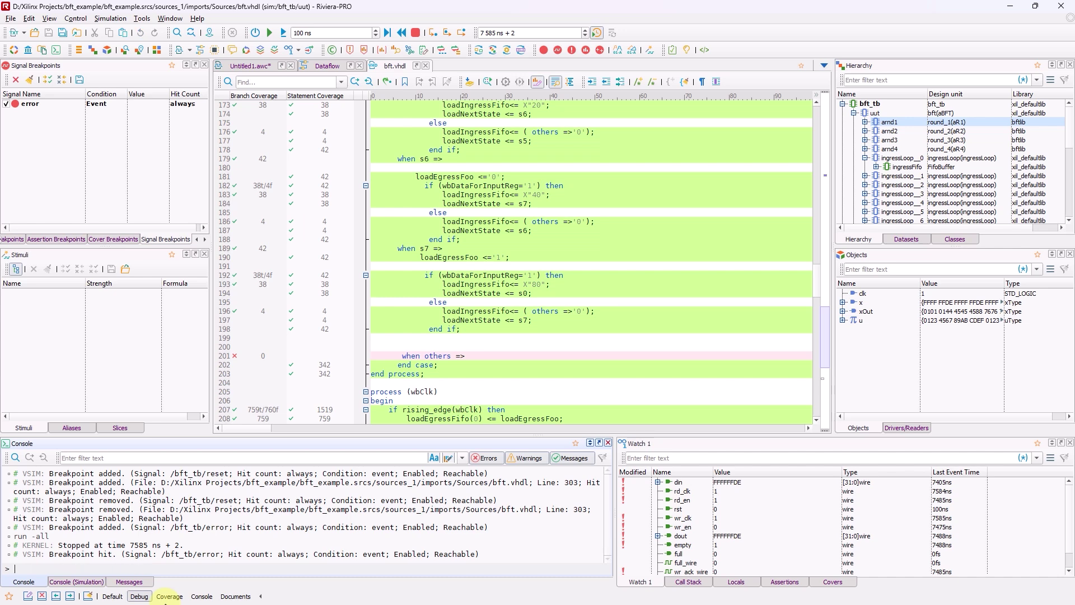
{"action": "type", "text": "dir"}
{"action": "key", "text": "Return"}
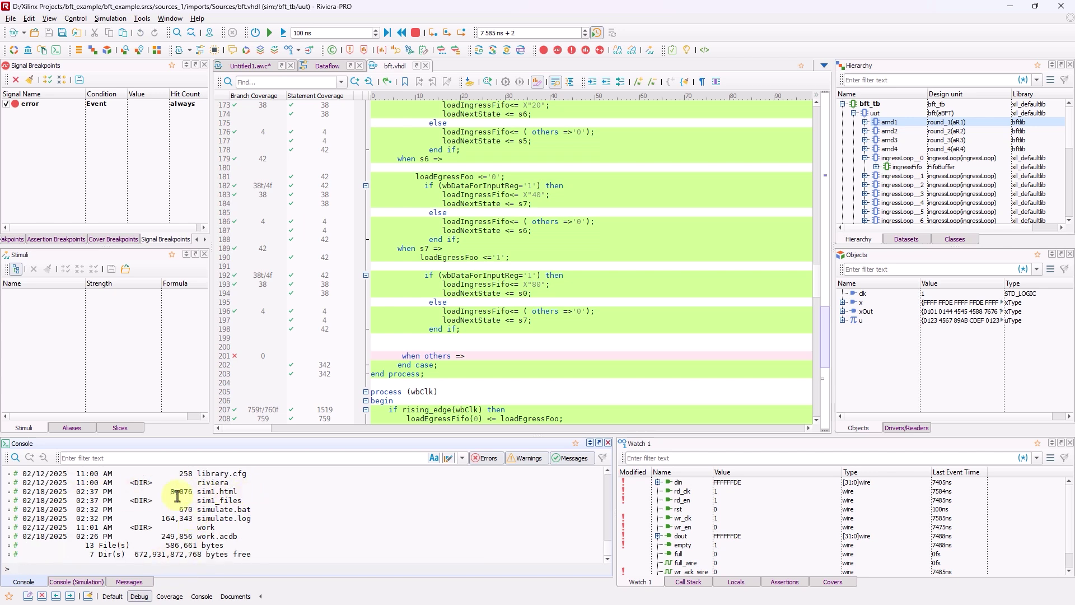
{"action": "left_click_drag", "start_coordinate": [237, 492], "coordinate": [195, 492]}
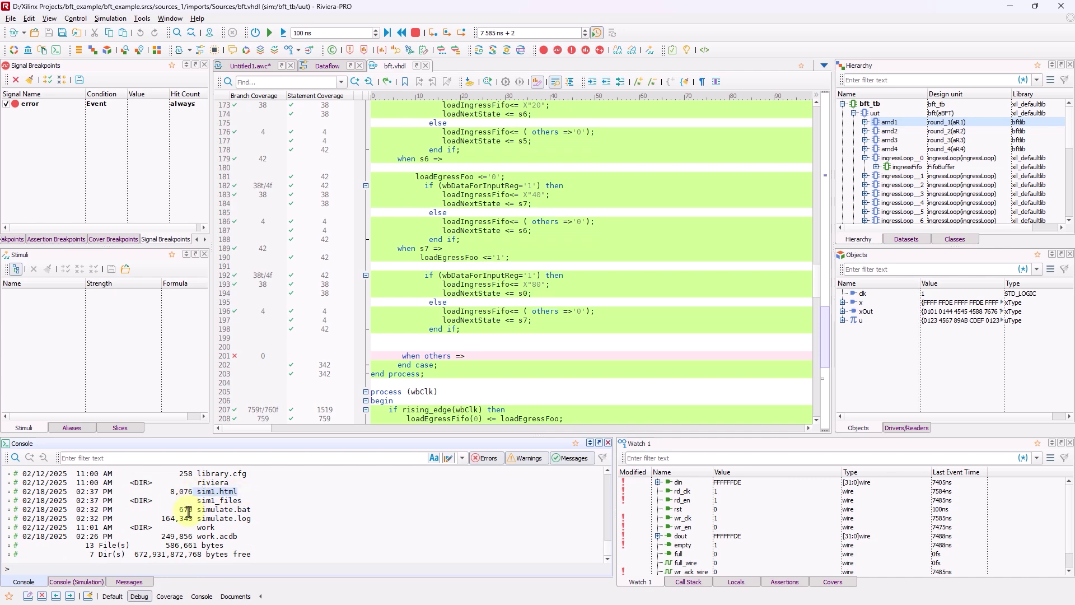
Change to the Default perspective and open the sim1 HTML coverage report from the filesystem list
{"action": "left_click", "coordinate": [113, 597]}
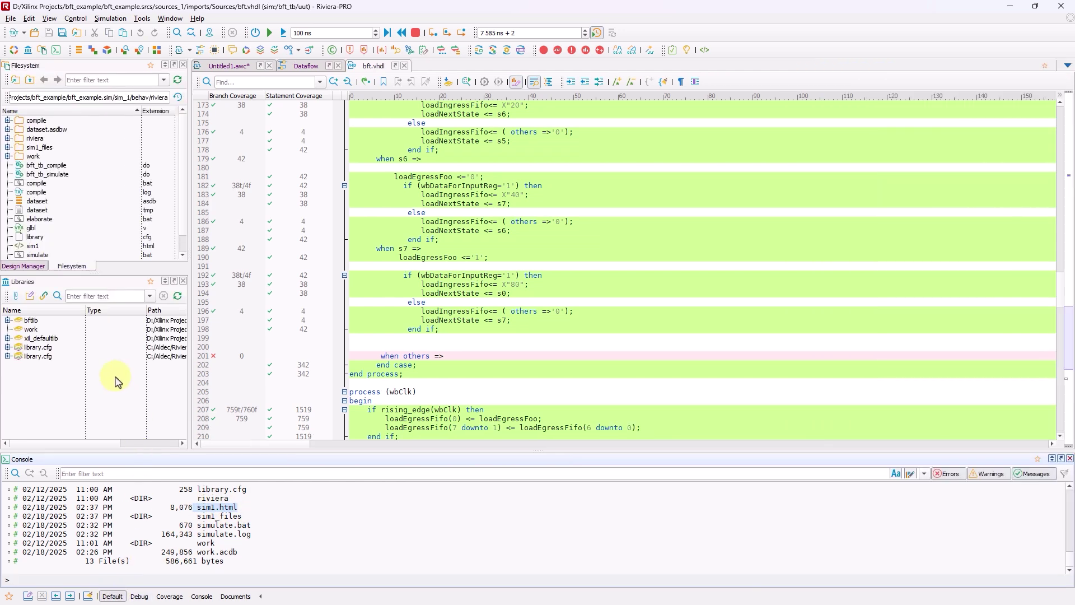
{"action": "left_click", "coordinate": [78, 272]}
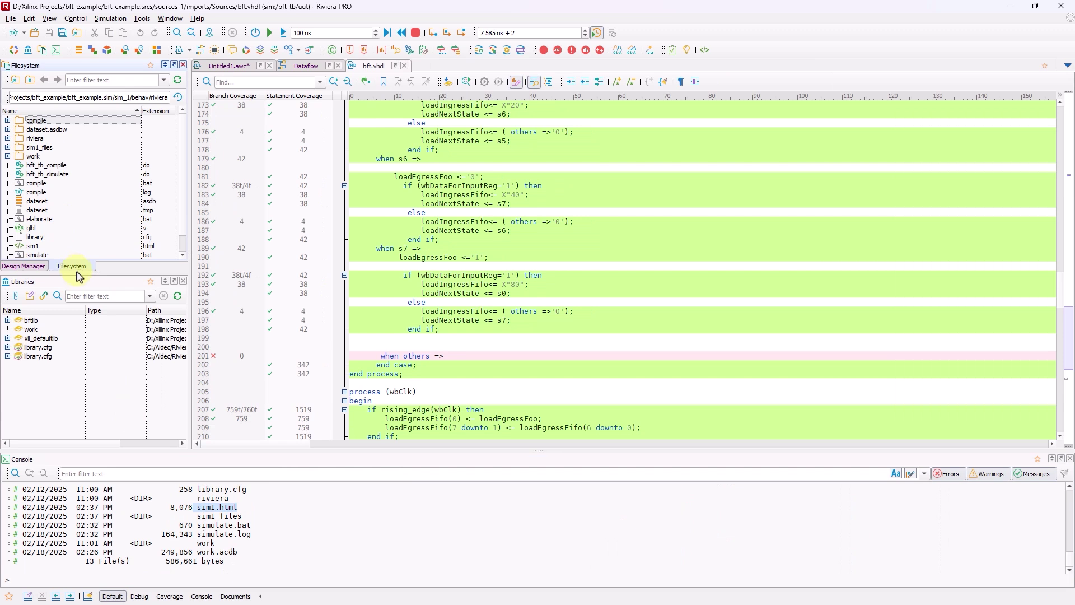
{"action": "left_click", "coordinate": [34, 245]}
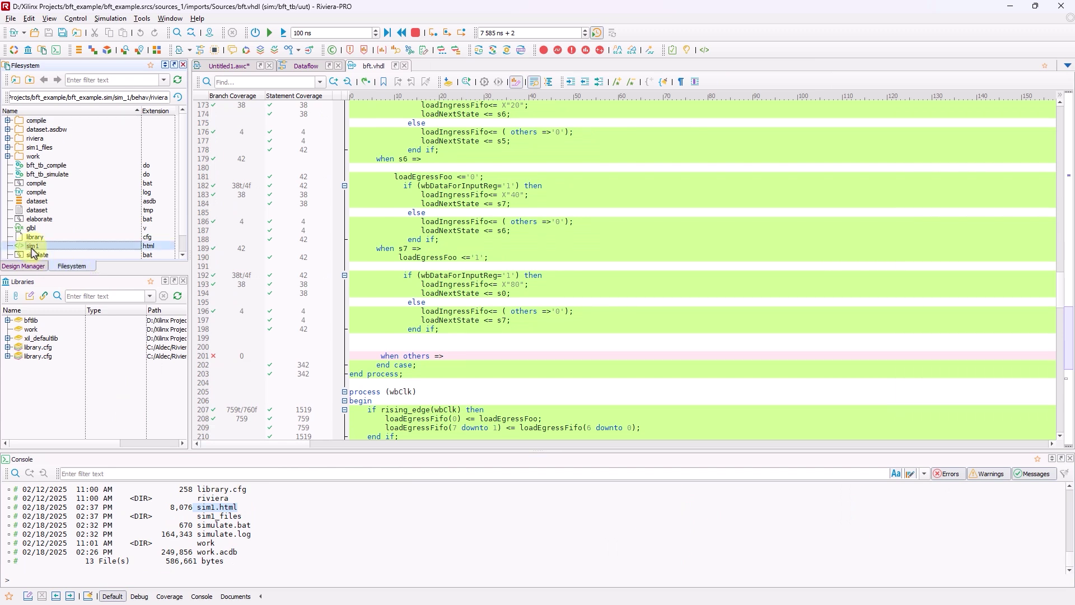
{"action": "double_click", "coordinate": [70, 249]}
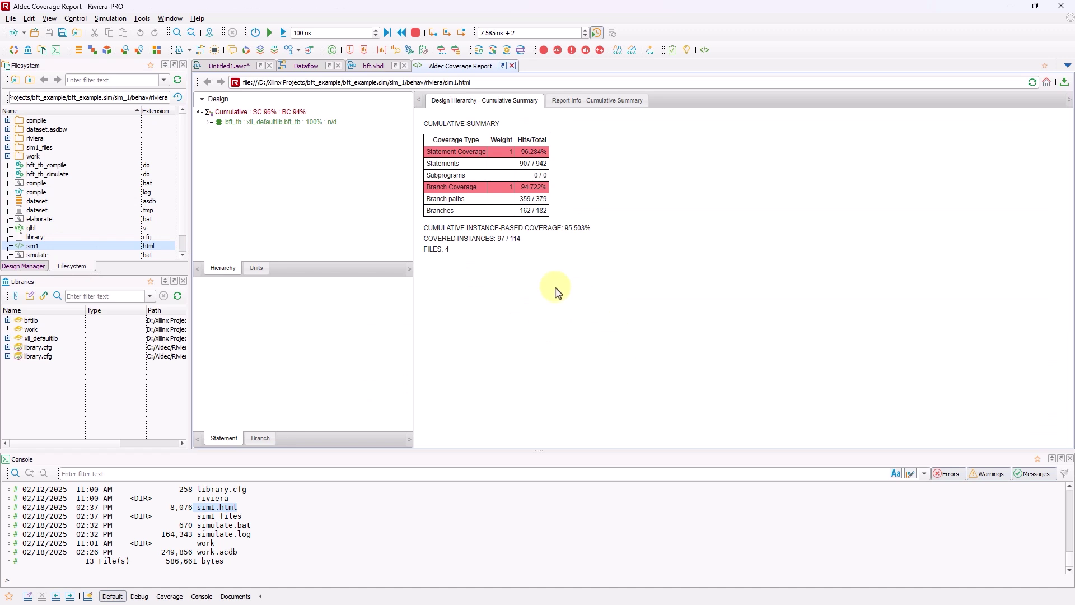
Examine the coverage report's summaries for uut and ingressFifo under ingressLoop__0, and the statement coverage of line__101
{"action": "left_click", "coordinate": [210, 122]}
{"action": "left_click", "coordinate": [245, 132]}
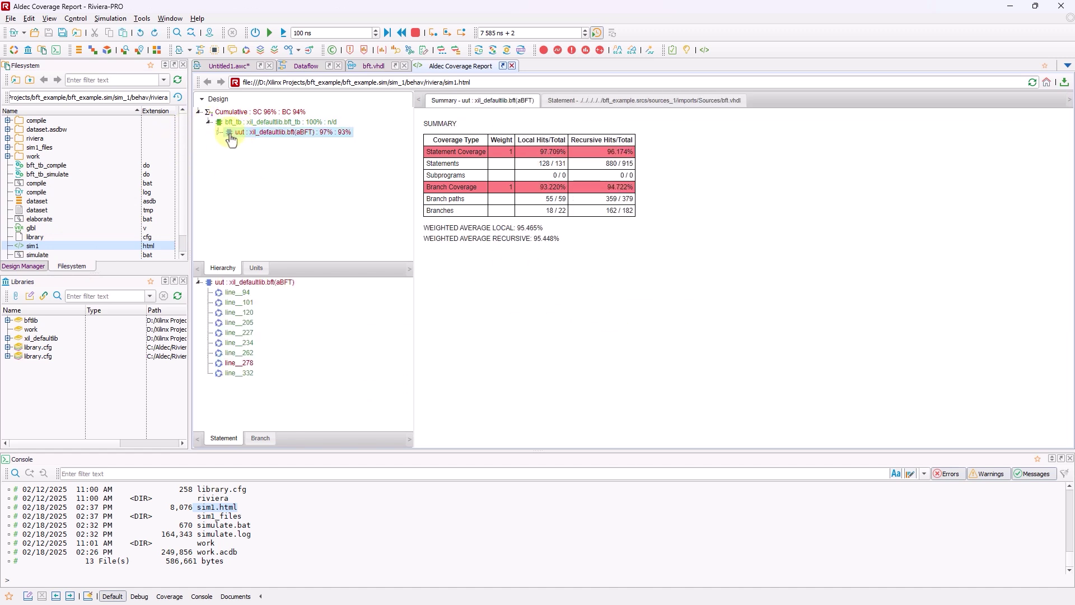
{"action": "left_click", "coordinate": [219, 132]}
{"action": "left_click", "coordinate": [229, 142]}
{"action": "left_click", "coordinate": [268, 154]}
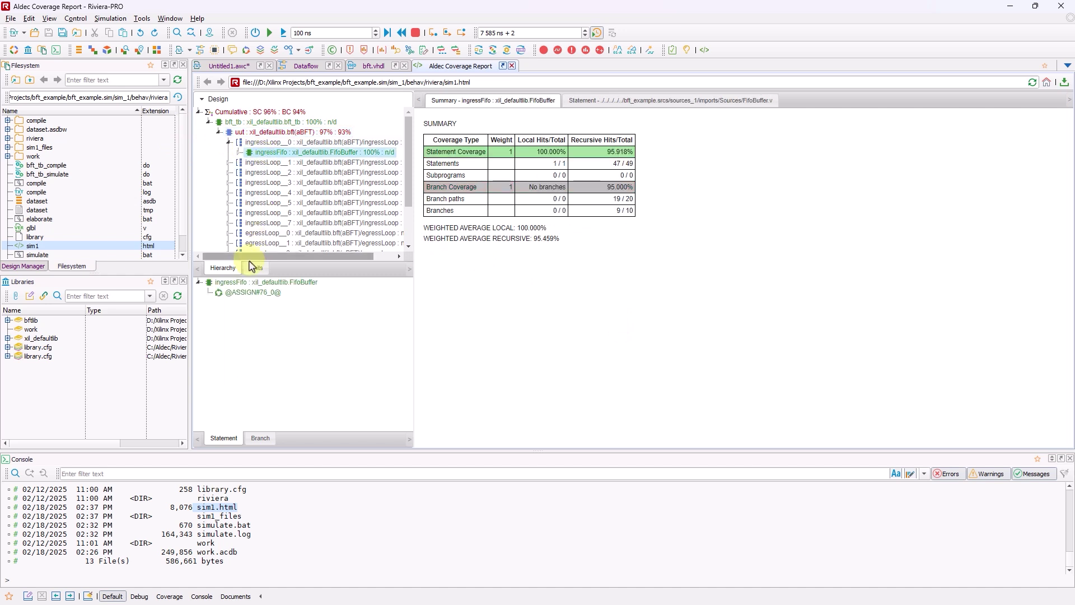
{"action": "left_click", "coordinate": [242, 134]}
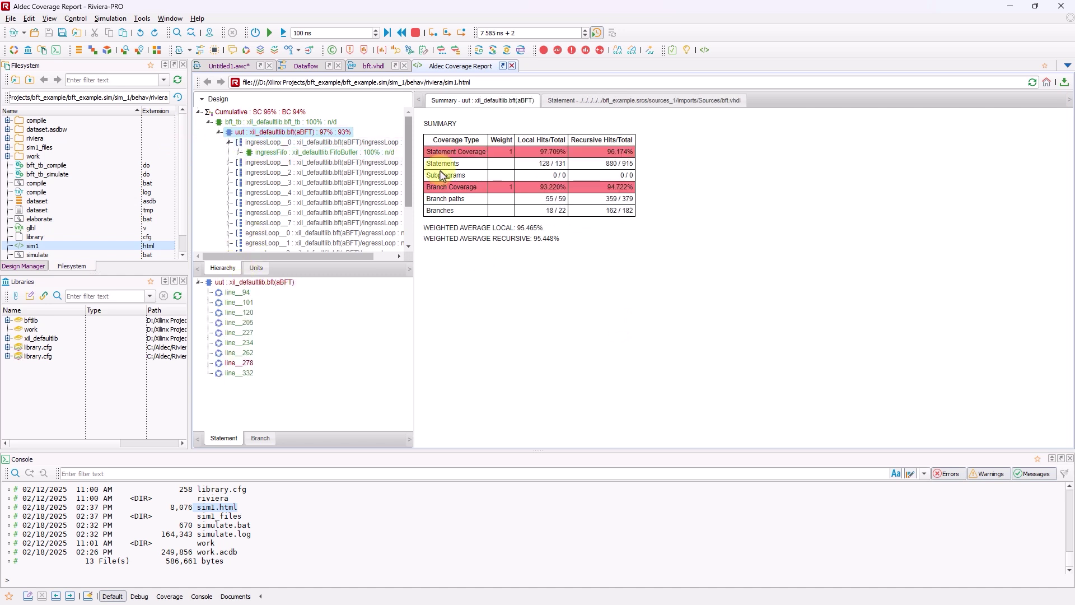
{"action": "left_click", "coordinate": [247, 304]}
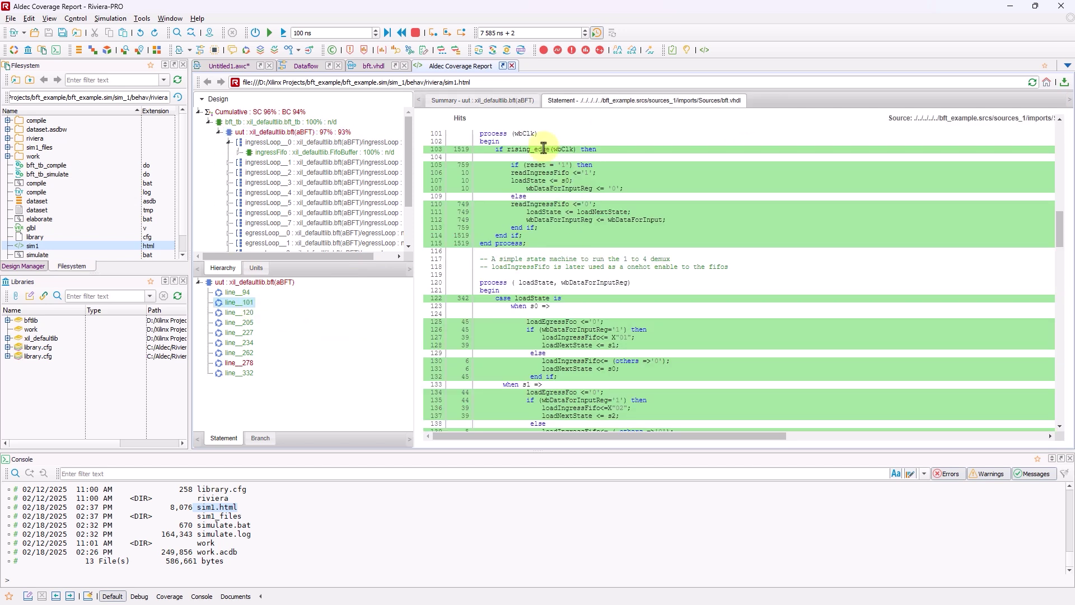
Return to the Untitled1.awc waveform and change back to the Debug perspective
{"action": "left_click", "coordinate": [373, 67]}
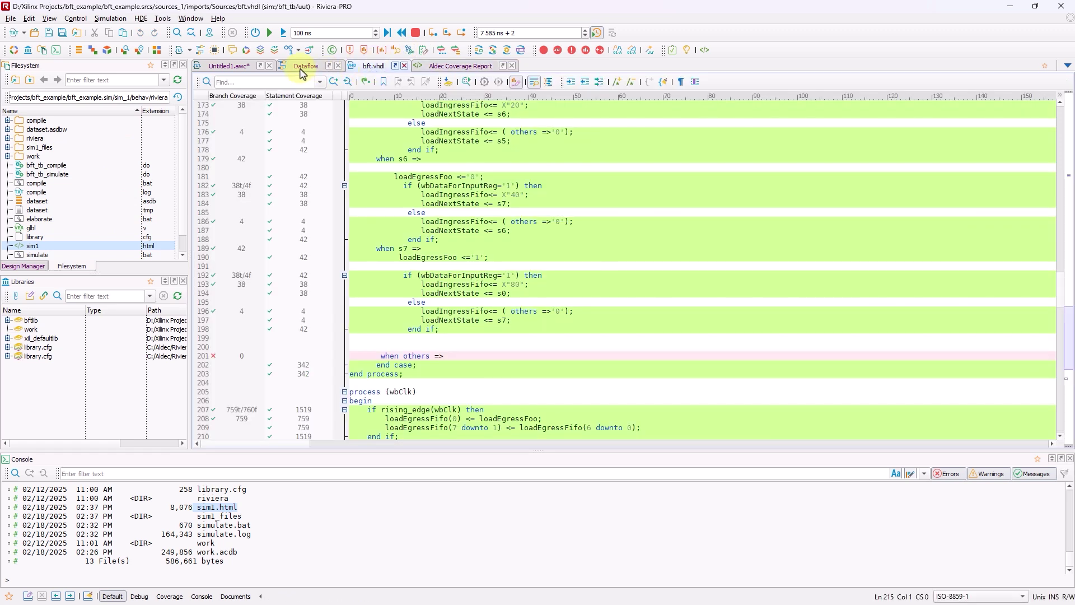
{"action": "left_click", "coordinate": [305, 67]}
{"action": "left_click", "coordinate": [244, 70]}
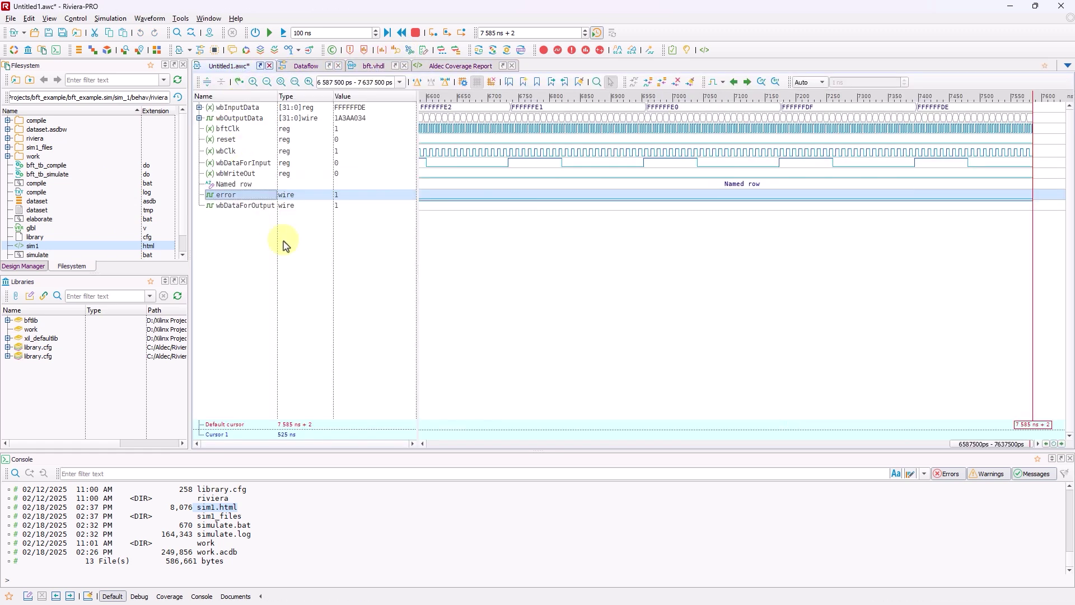
{"action": "left_click", "coordinate": [142, 594]}
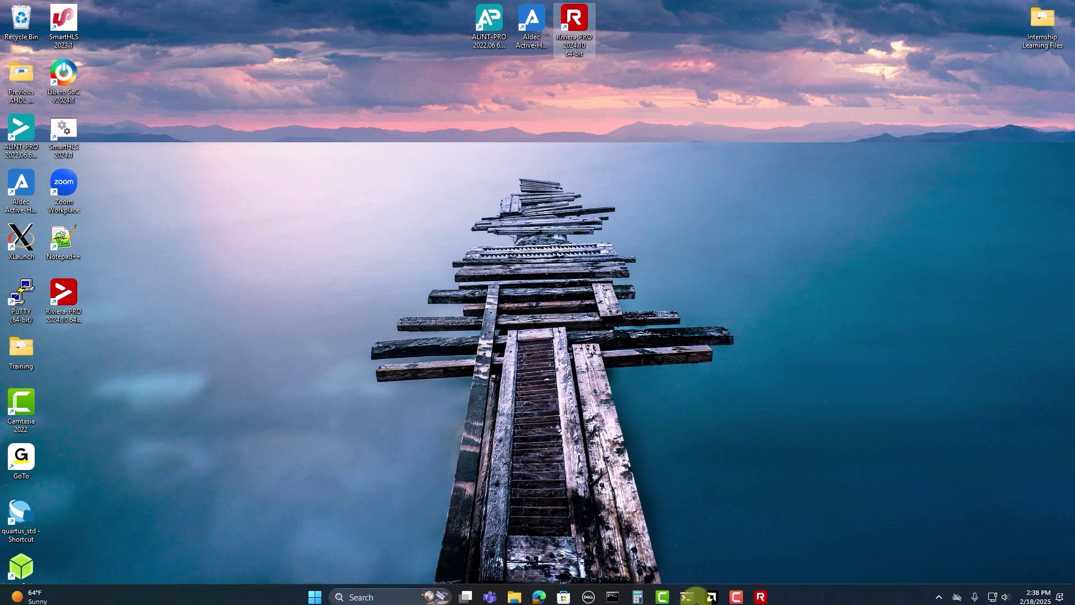
Switch to Vivado and close the Settings dialog to return to the project summary
{"action": "left_click", "coordinate": [716, 594]}
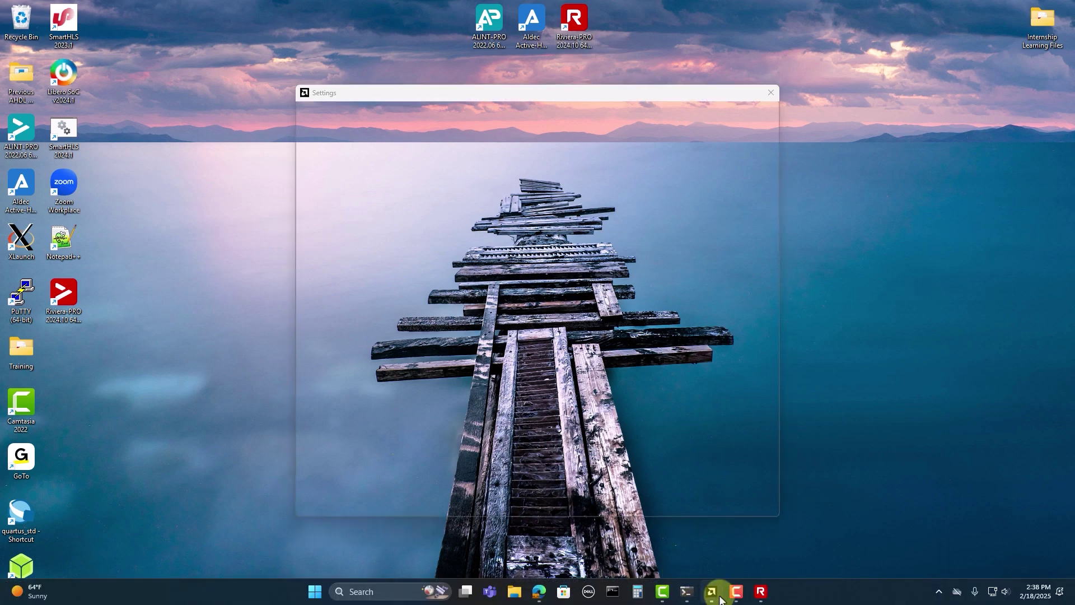
{"action": "left_click", "coordinate": [829, 91]}
{"action": "left_click", "coordinate": [748, 180]}
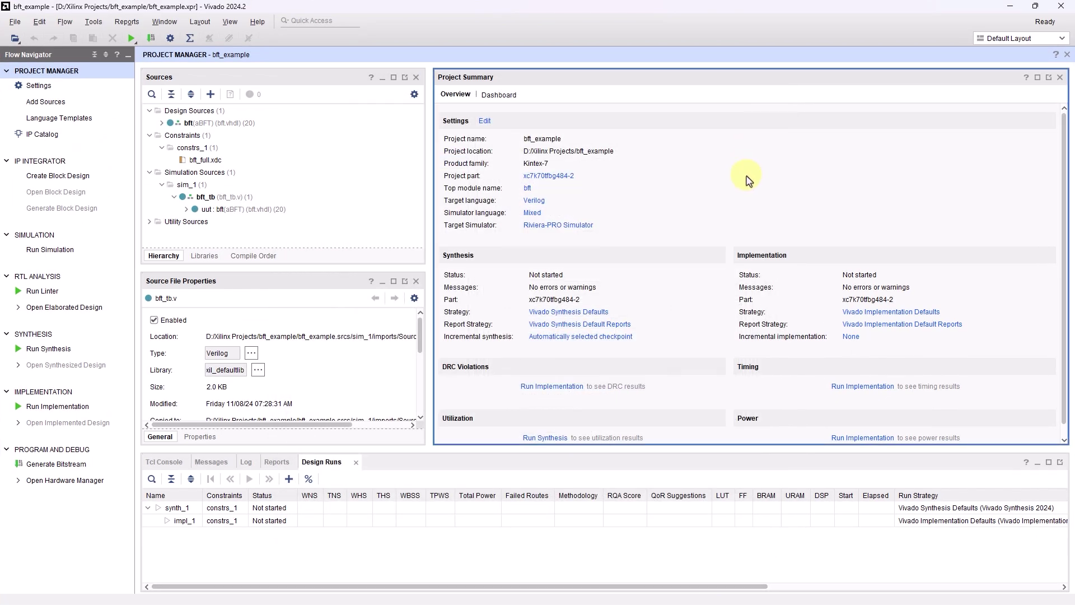